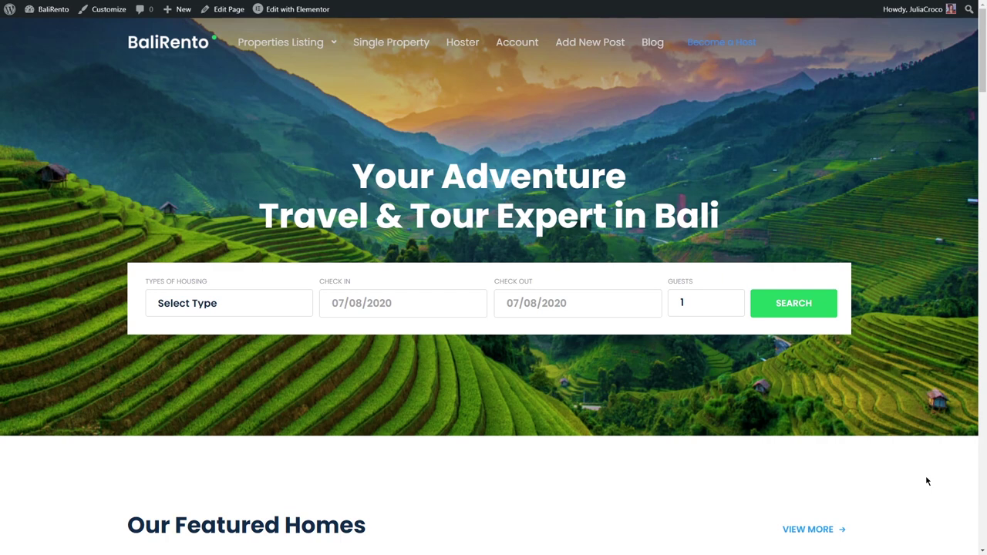
Enable the Data Stores module in the JetEngine dashboard and save the module settings.
left_click(51, 31)
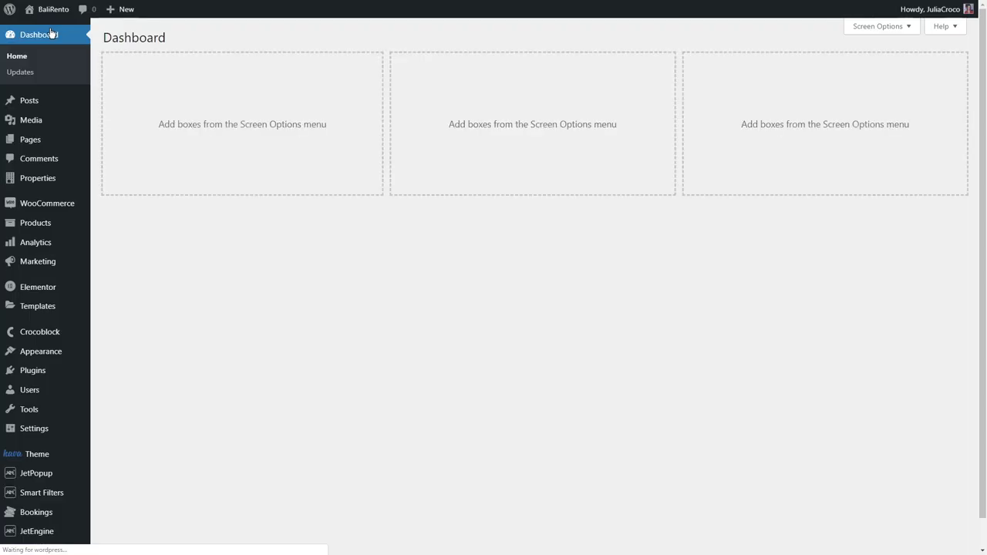
mouse_move(60, 531)
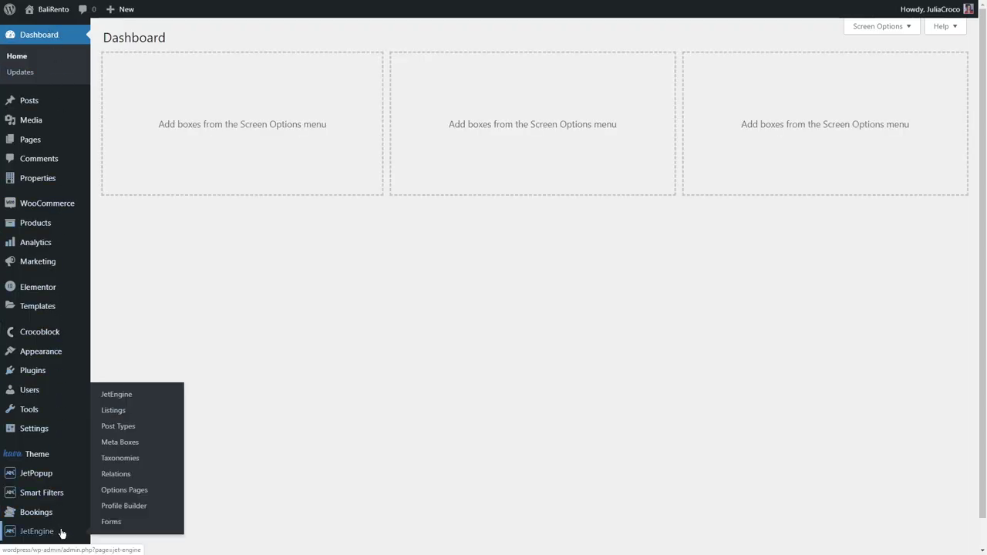
left_click(122, 394)
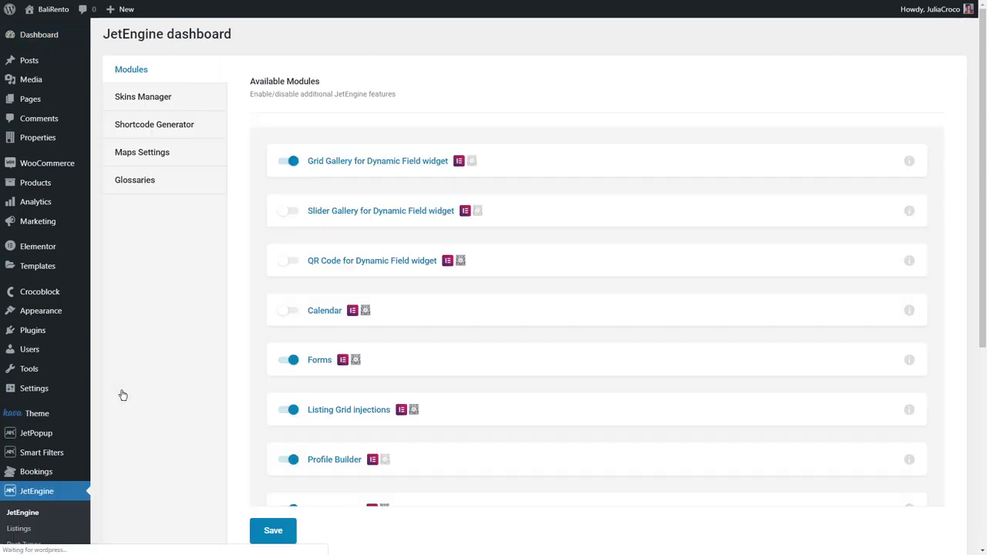
scroll(254, 352, "down", 3)
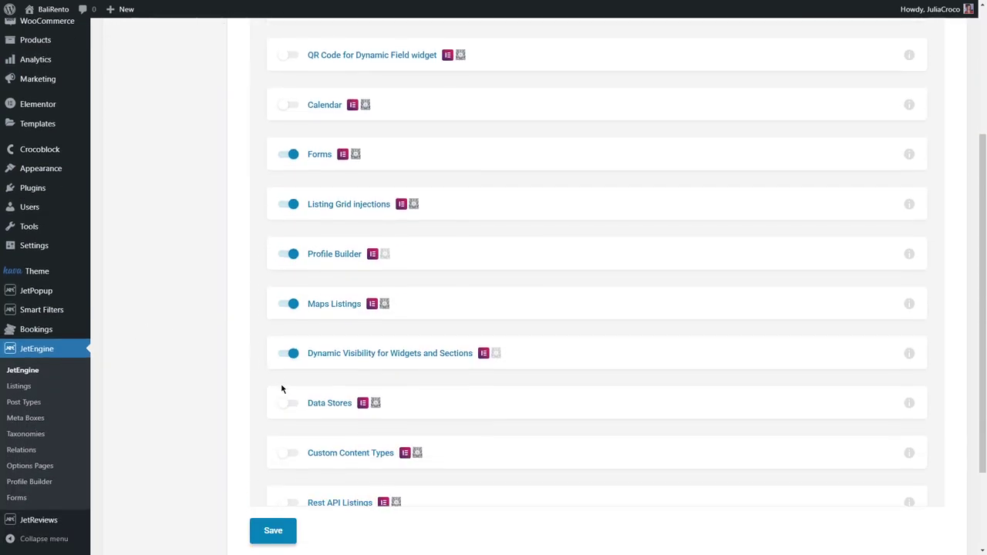
left_click(290, 402)
left_click(284, 531)
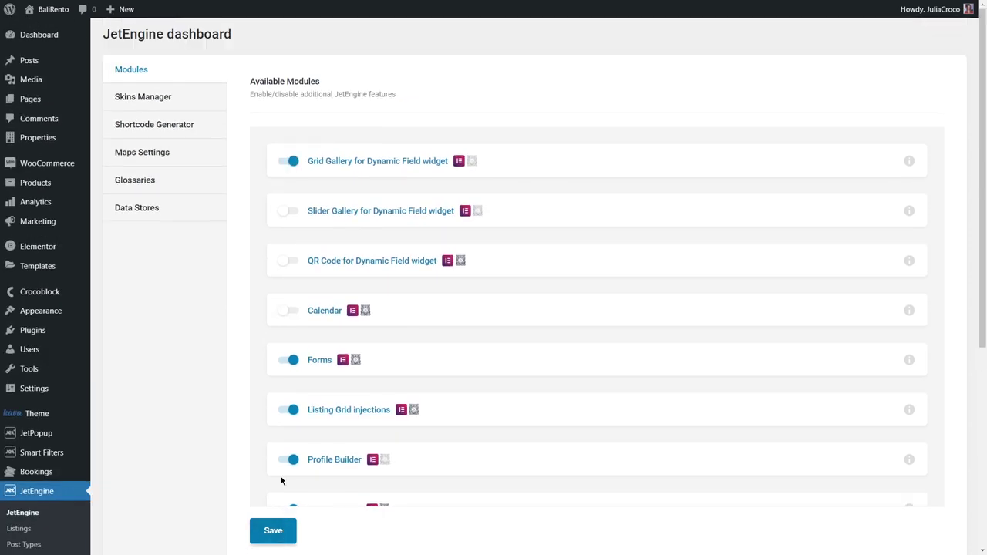
Create a new JetEngine data store with the name Favorites and the slug favorites.
left_click(174, 208)
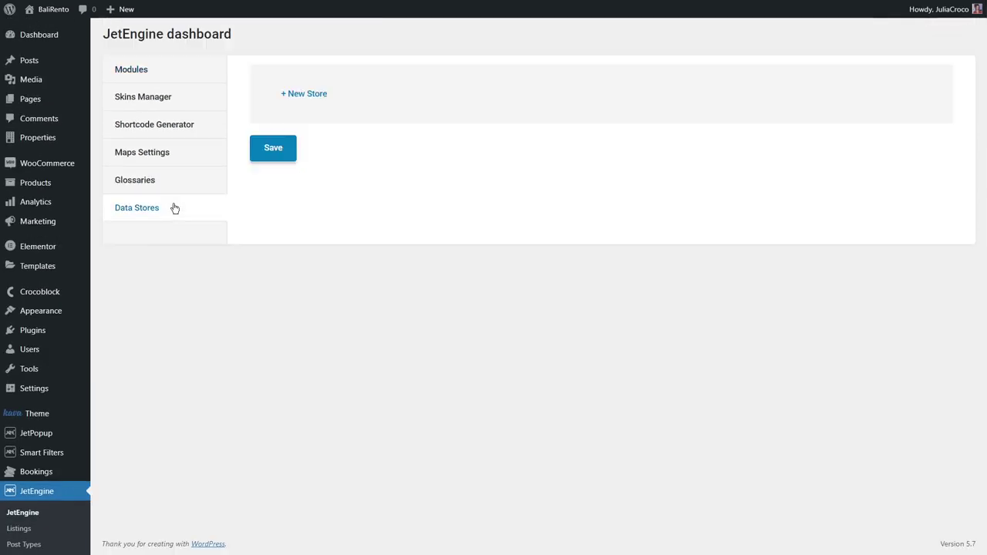
left_click(303, 94)
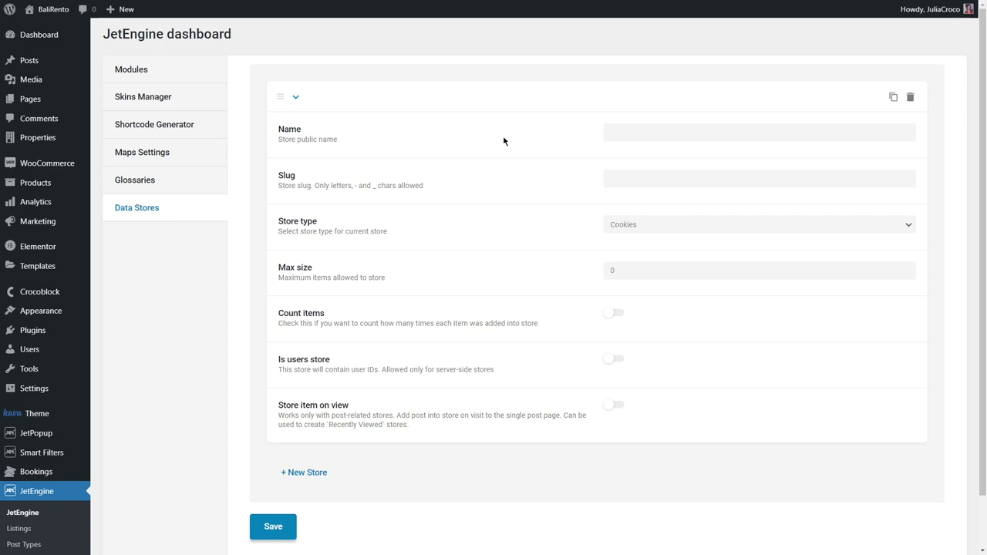
left_click(620, 132)
type("Favorites")
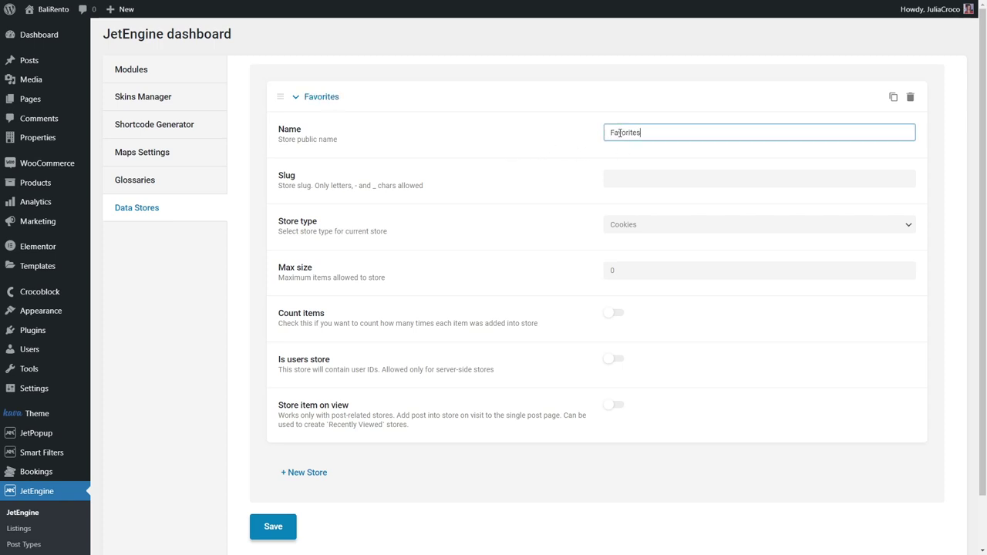
left_click(656, 177)
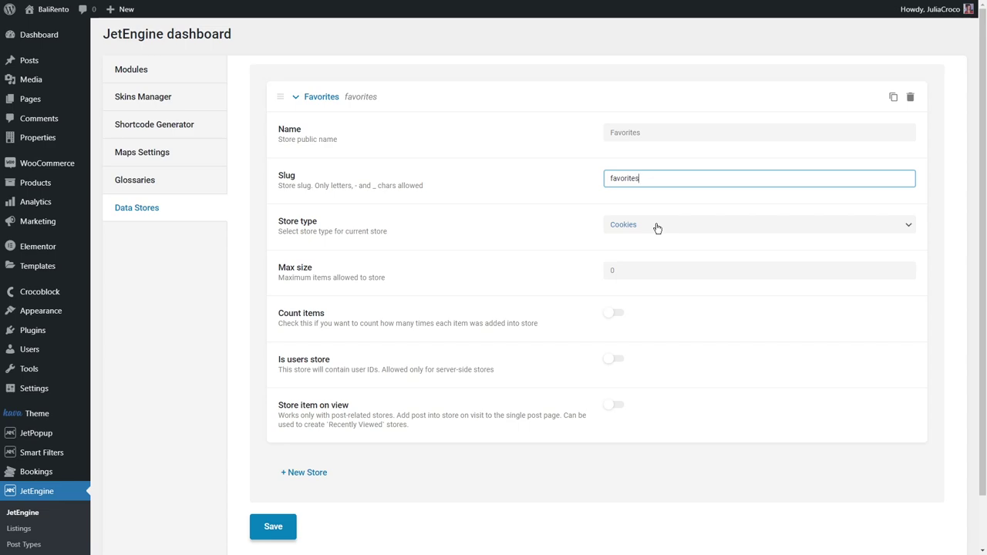
Set the Favorites store to type Cookies with a max size of 10 and item counting on, and save it.
left_click(656, 226)
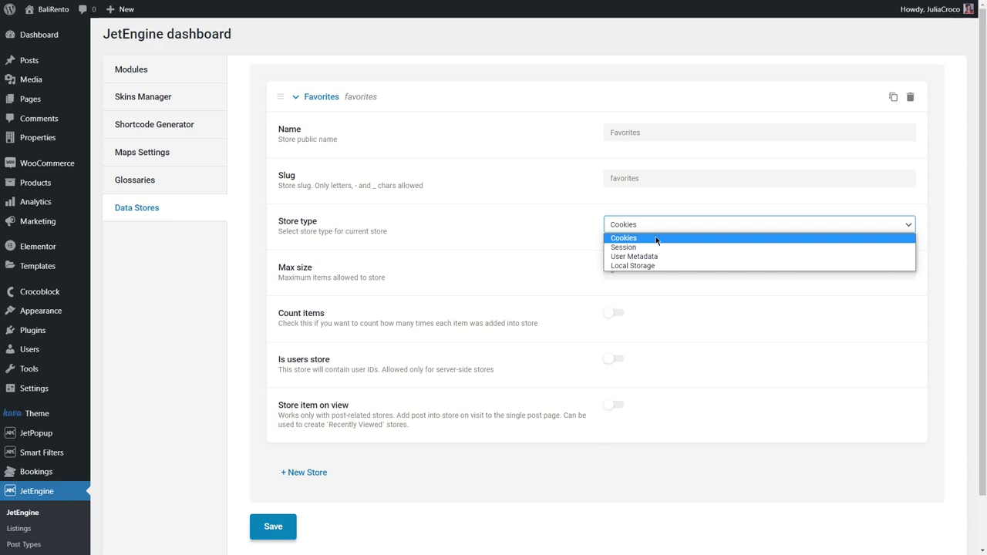
left_click(656, 239)
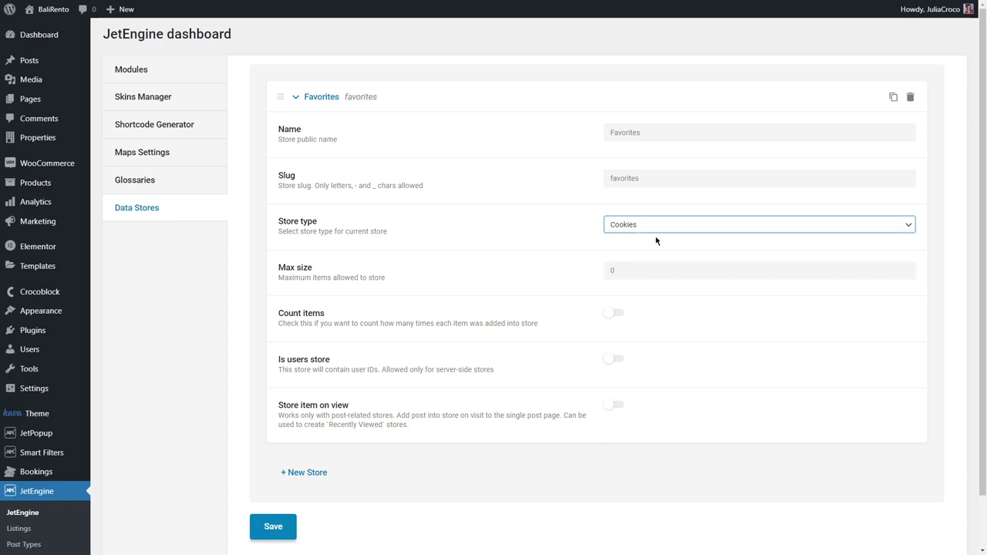
left_click(620, 271)
double_click(611, 271)
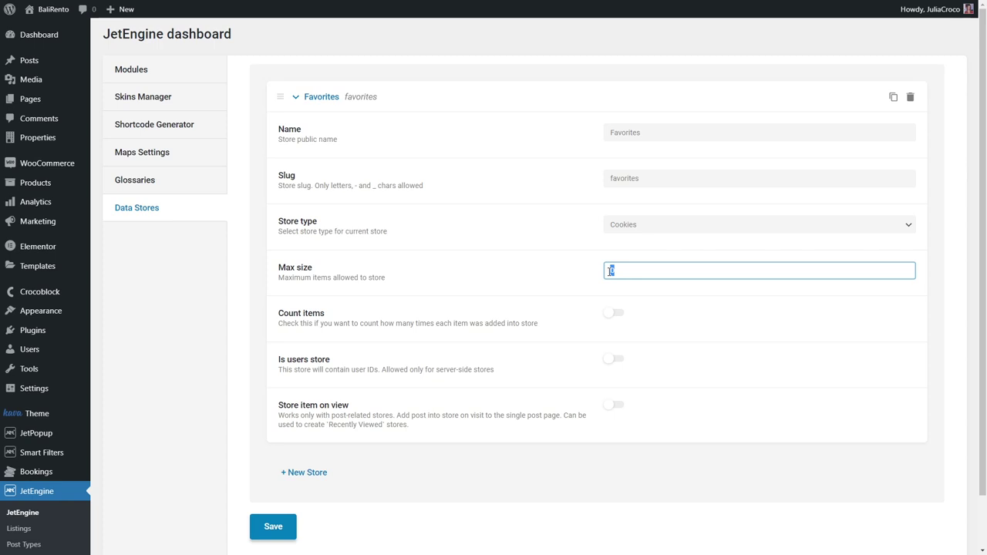
type("10")
left_click(615, 313)
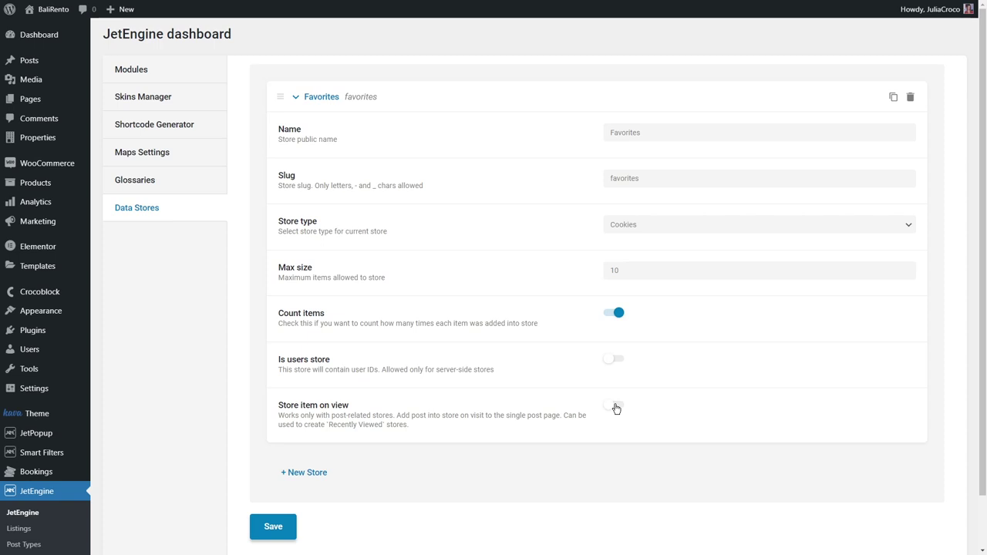
left_click(273, 526)
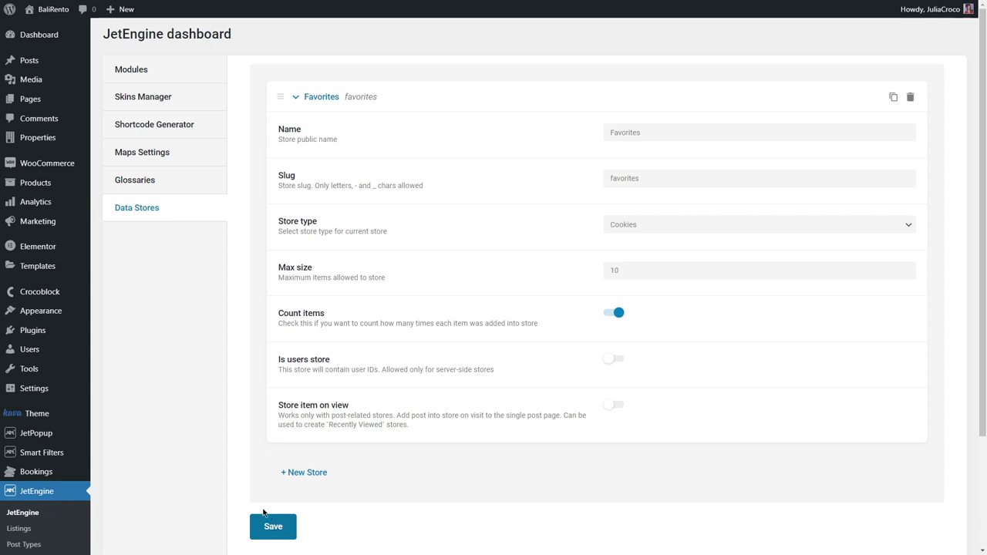
Create and publish a new page titled My Favorites, and copy its link.
mouse_move(50, 104)
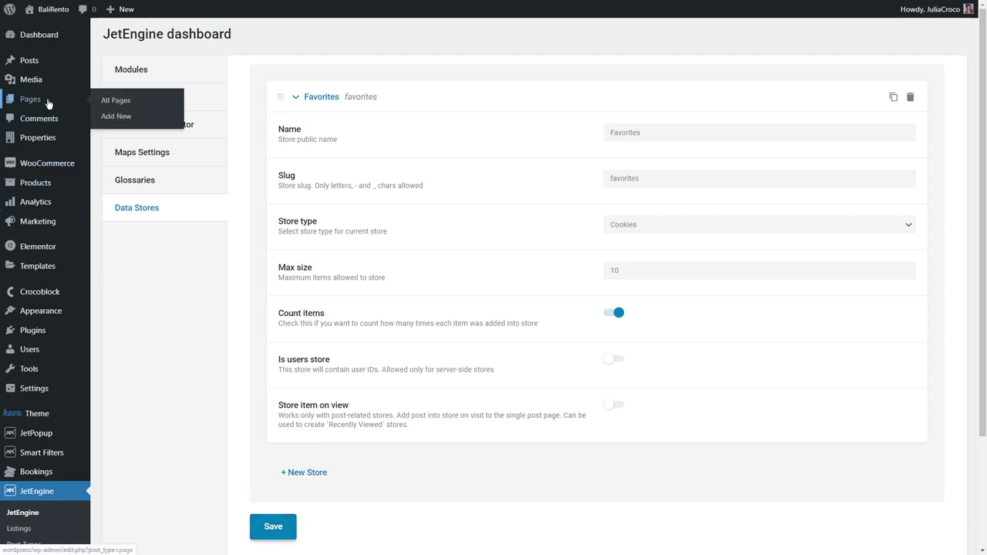
left_click(119, 105)
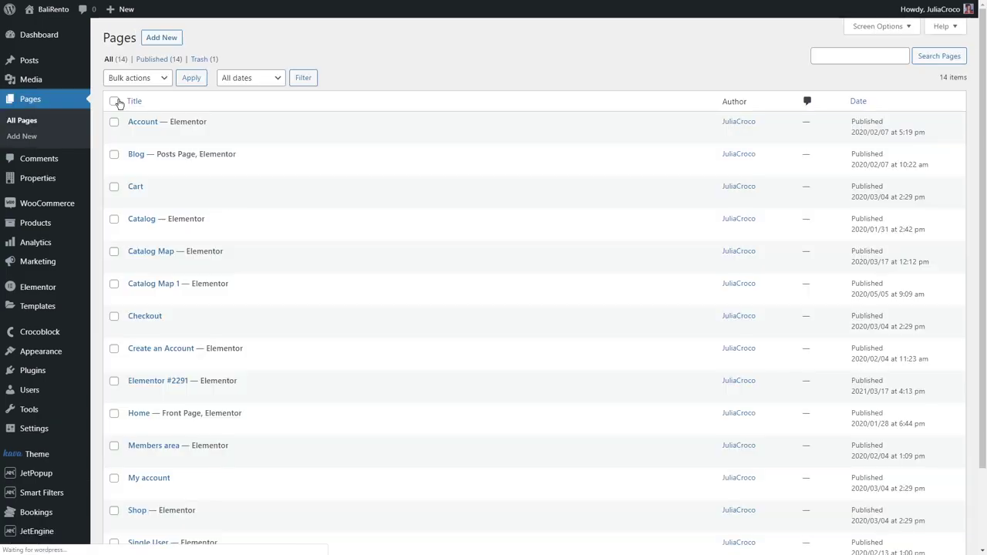
left_click(160, 37)
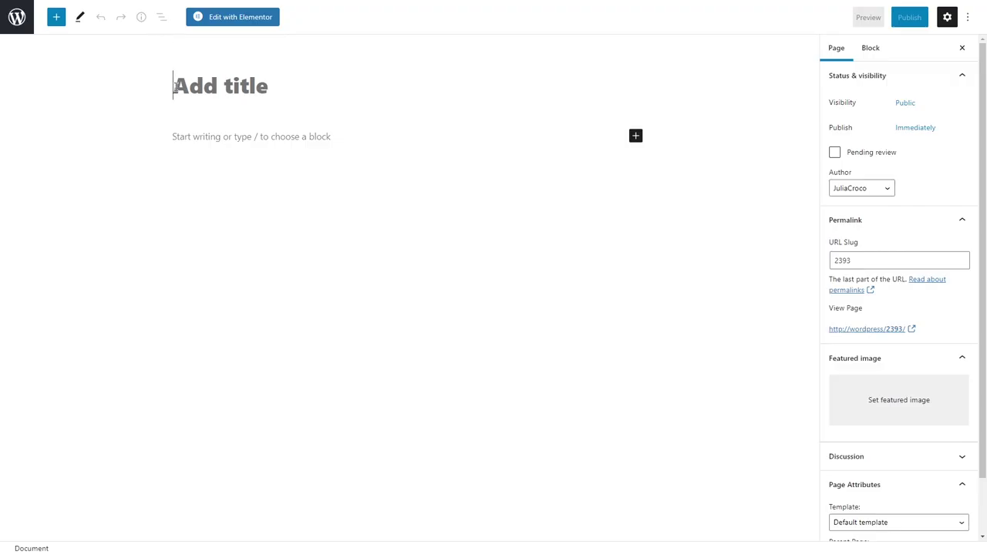
type("My Favorites")
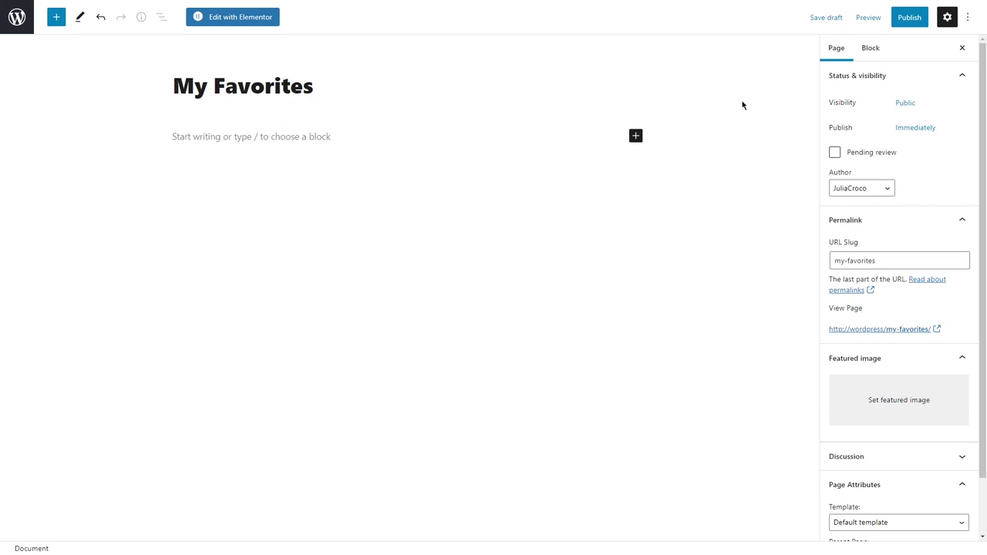
left_click(909, 17)
left_click(881, 17)
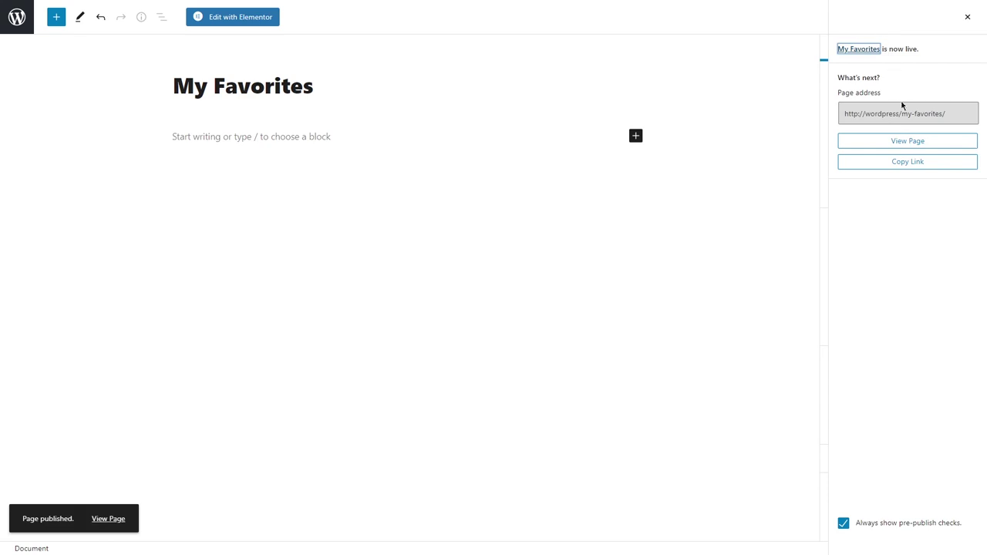
left_click(911, 162)
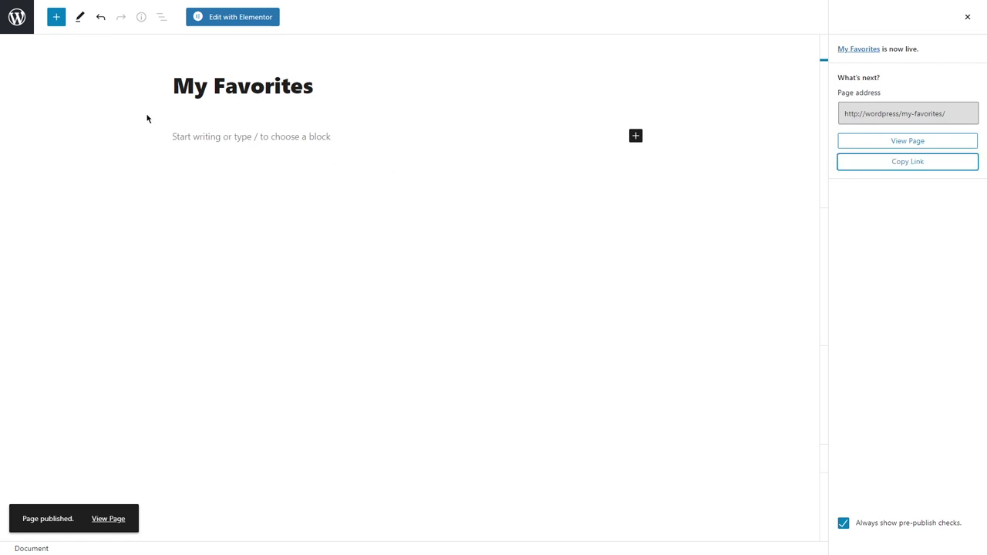
Open the "Main Listing" item from the JetEngine listings for editing with Elementor.
left_click(17, 17)
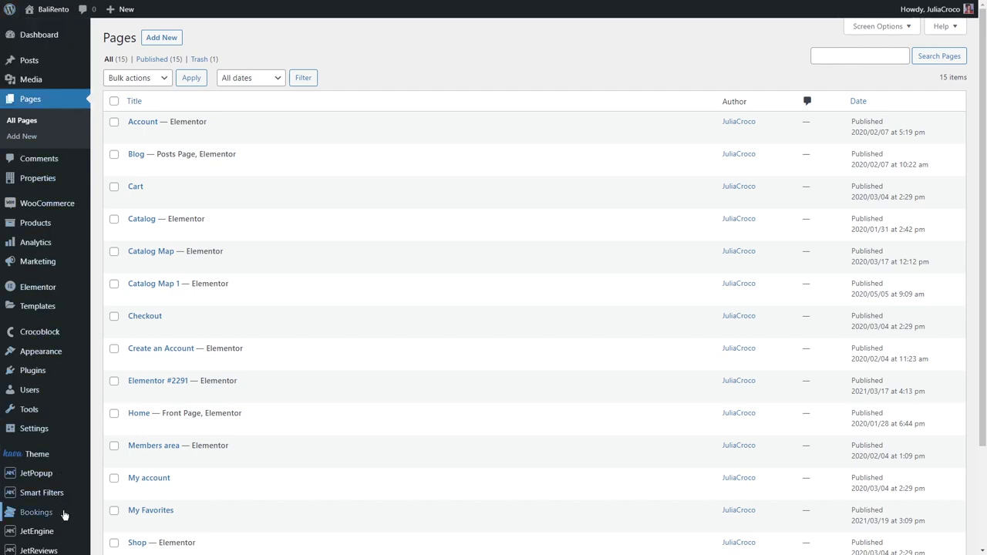
mouse_move(67, 531)
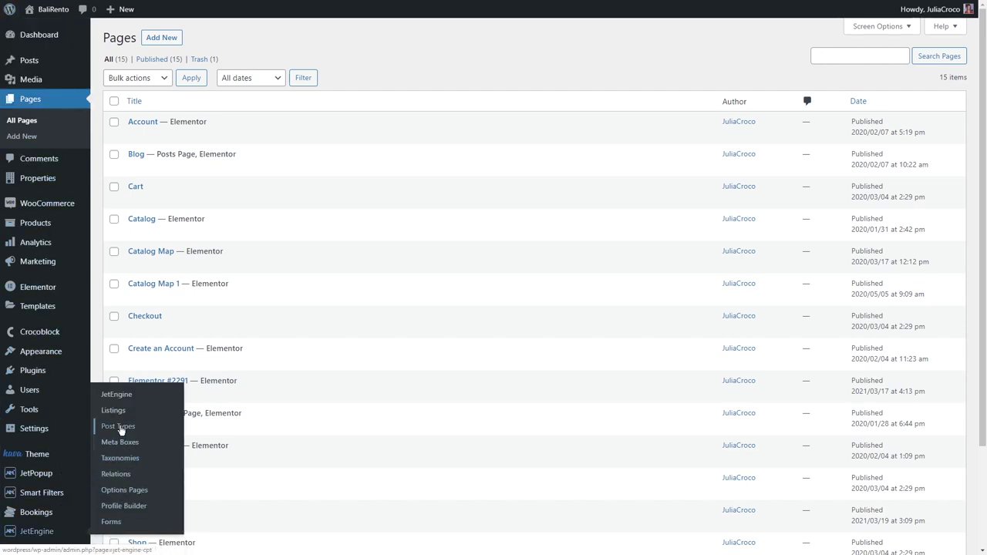
left_click(120, 413)
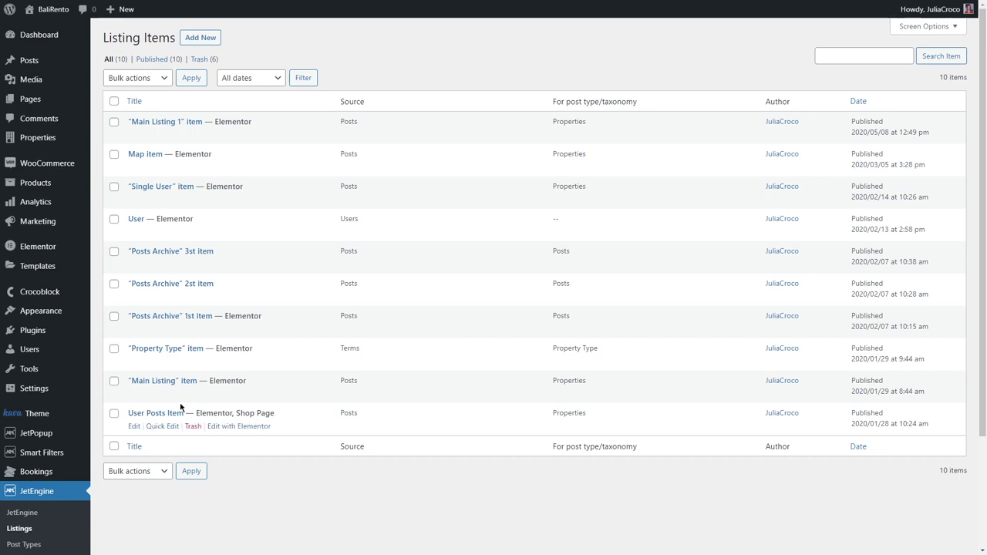
left_click(241, 394)
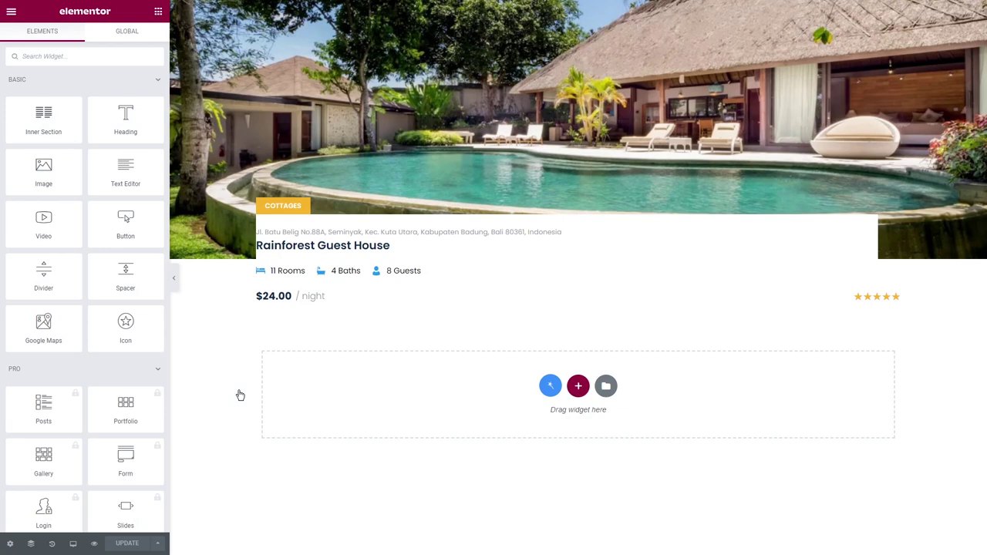
Add a Dynamic Link widget directly below the nightly price in the listing item.
left_click(49, 57)
type("dynamic link")
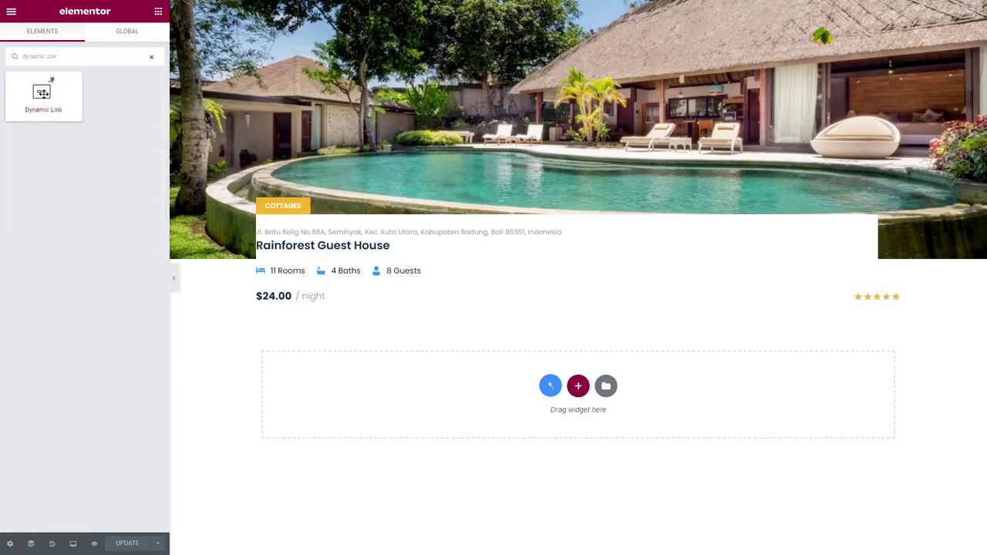
left_click_drag(43, 93, 374, 306)
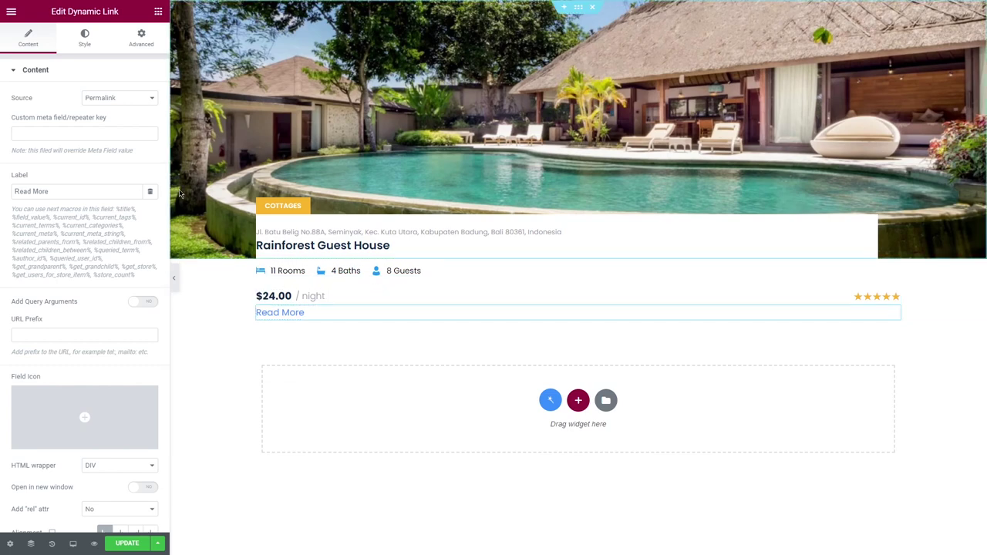
Set the Dynamic Link's source to Add to store and select the Favorites store.
left_click(113, 95)
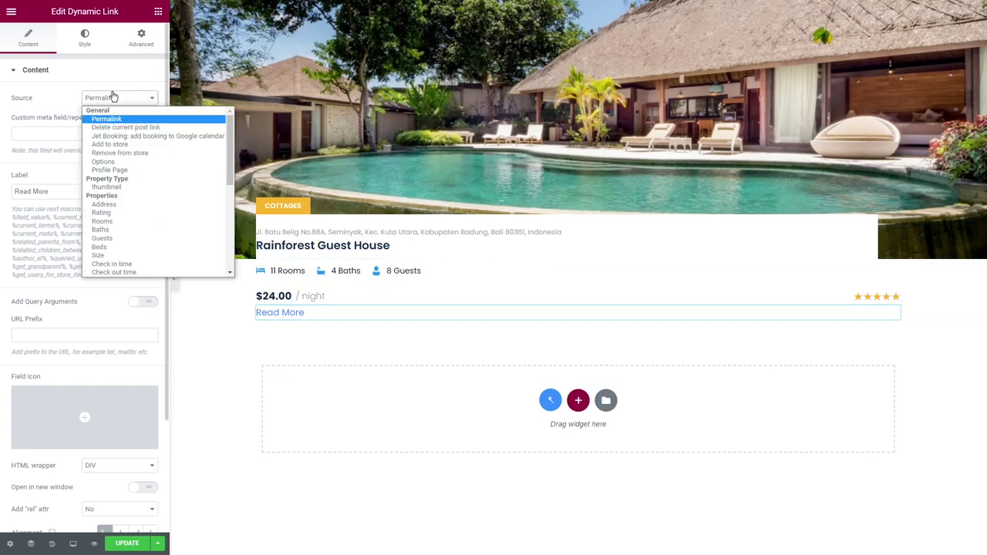
left_click(120, 145)
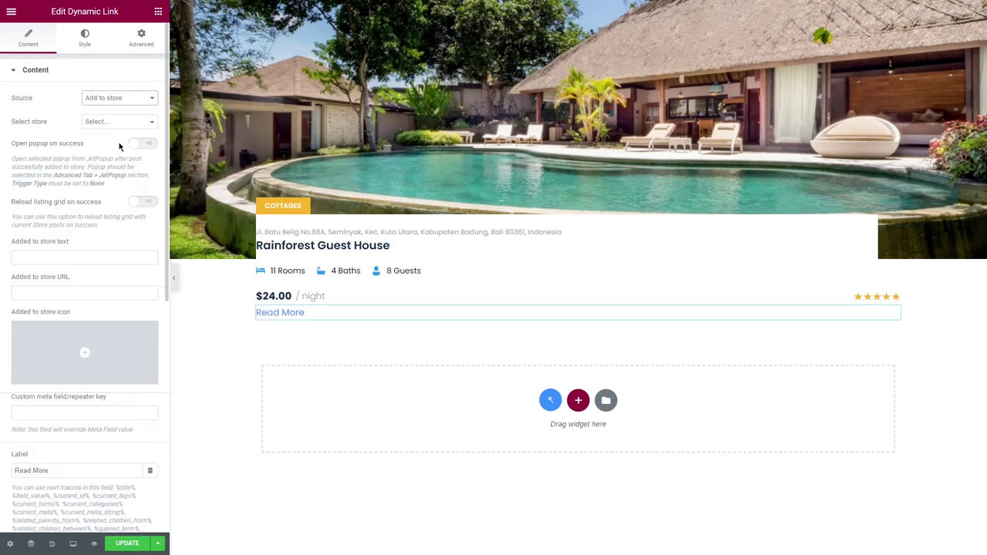
left_click(113, 122)
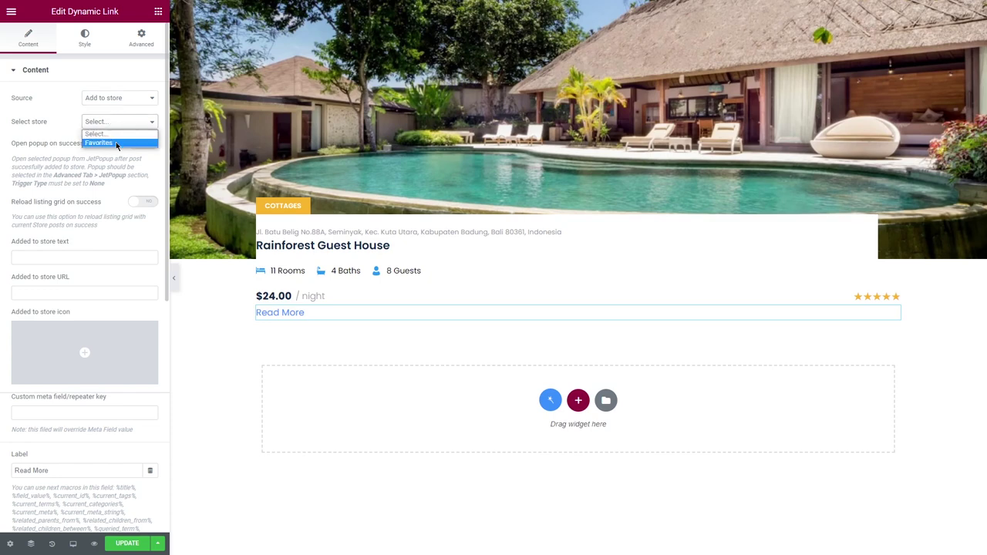
left_click(117, 143)
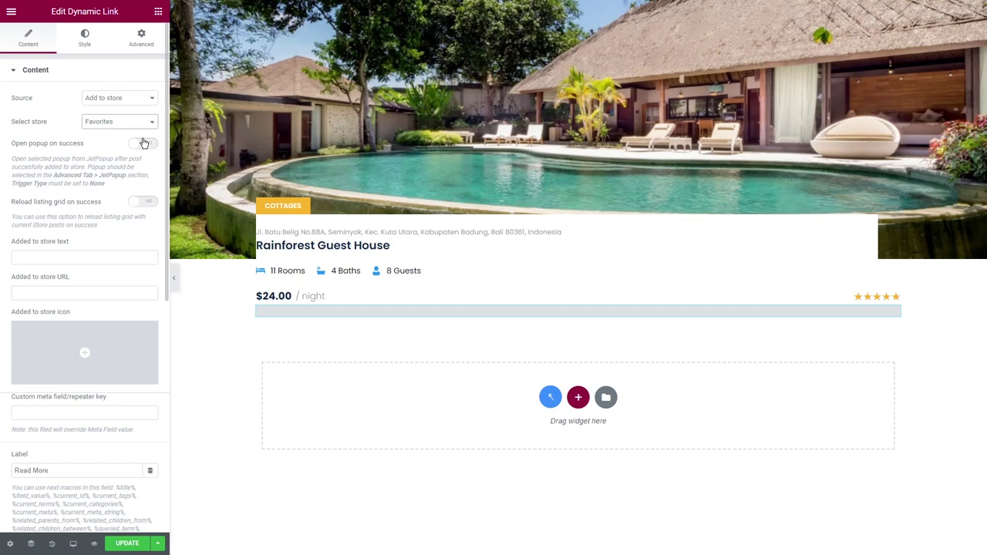
left_click(138, 37)
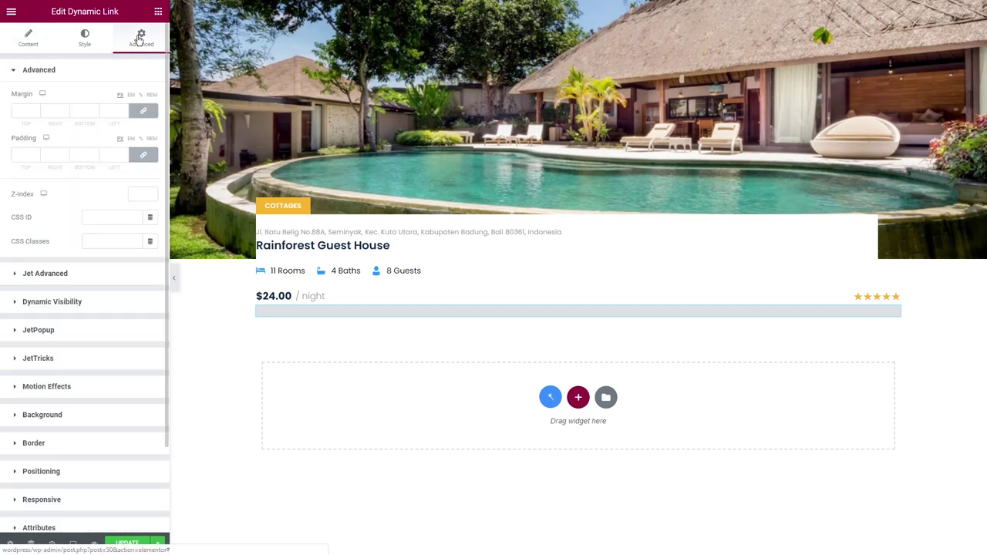
left_click(92, 331)
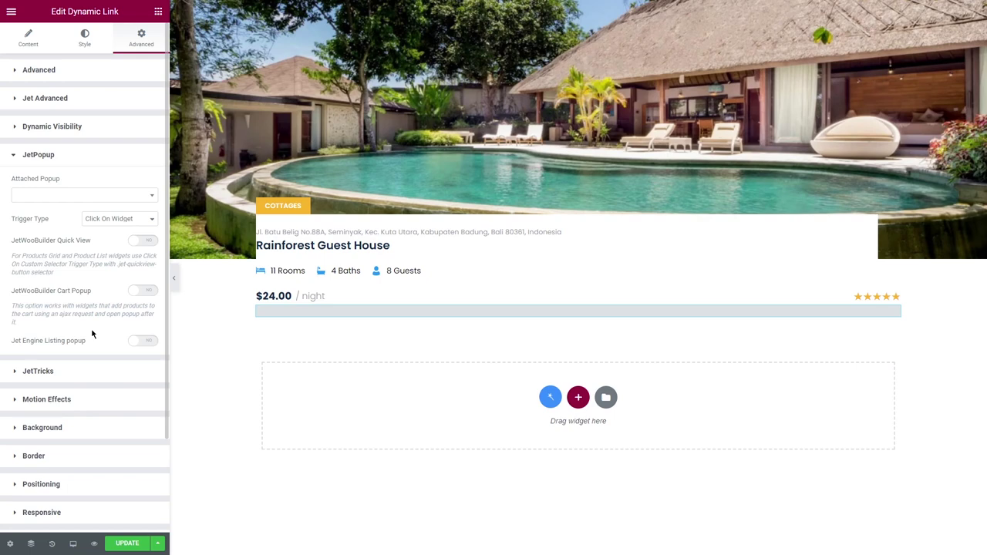
left_click(30, 40)
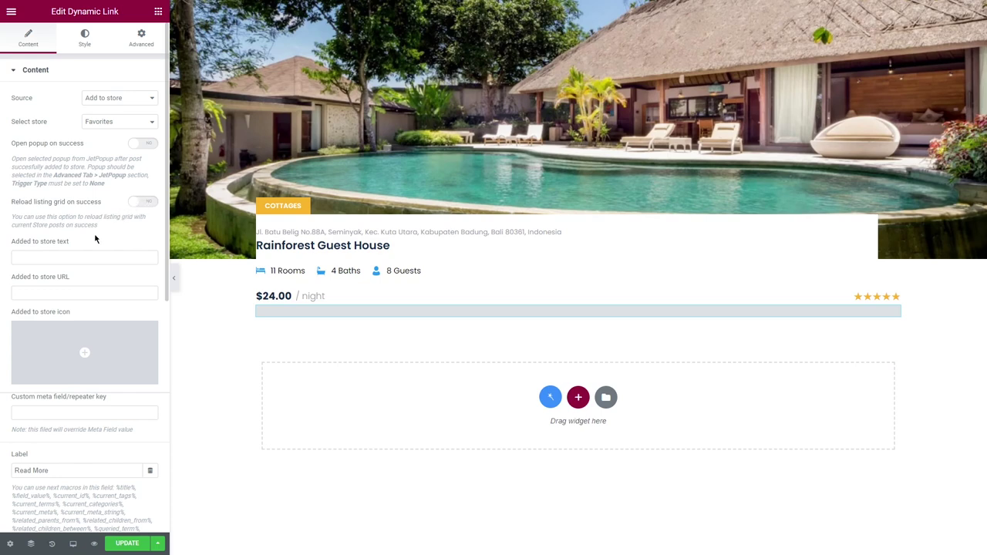
left_click(62, 257)
left_click(35, 292)
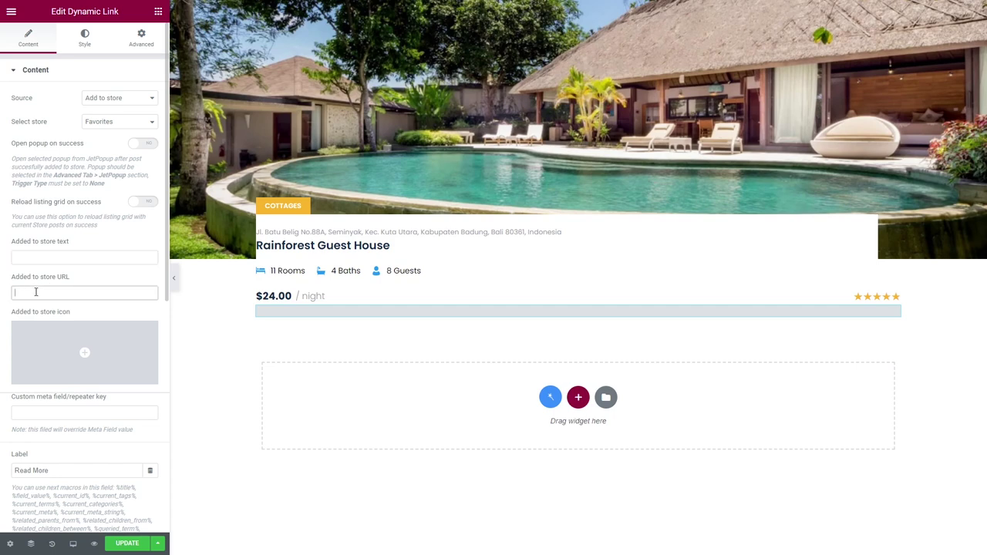
type("http://wordpress/my-favorites/")
Set the Dynamic Link's Added to store icon to the solid Heart from the icon library.
mouse_move(77, 351)
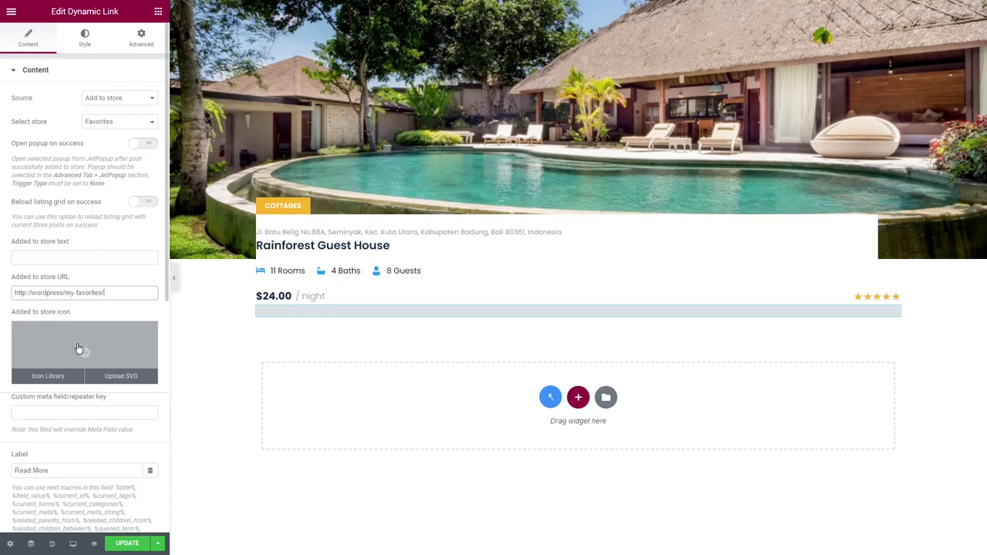
left_click(45, 376)
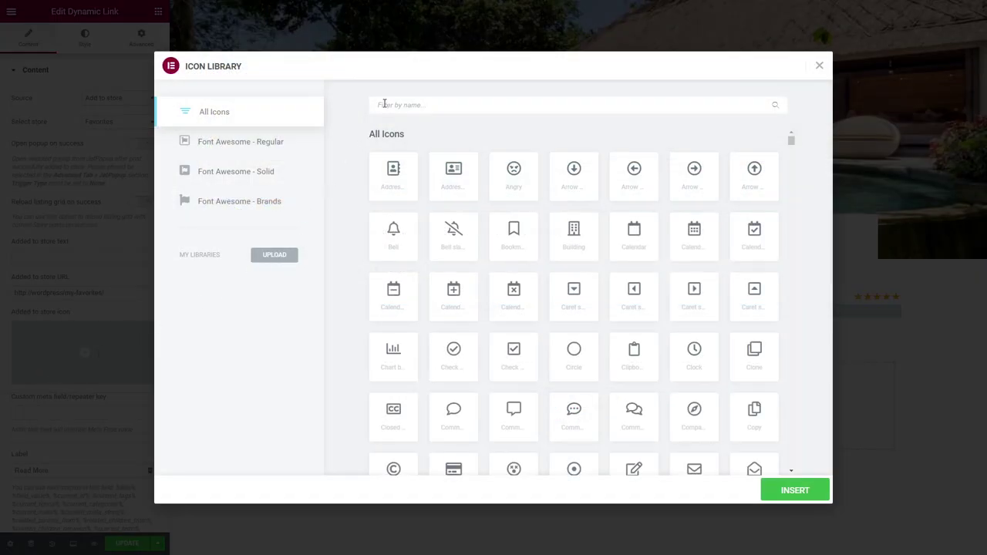
type("heart")
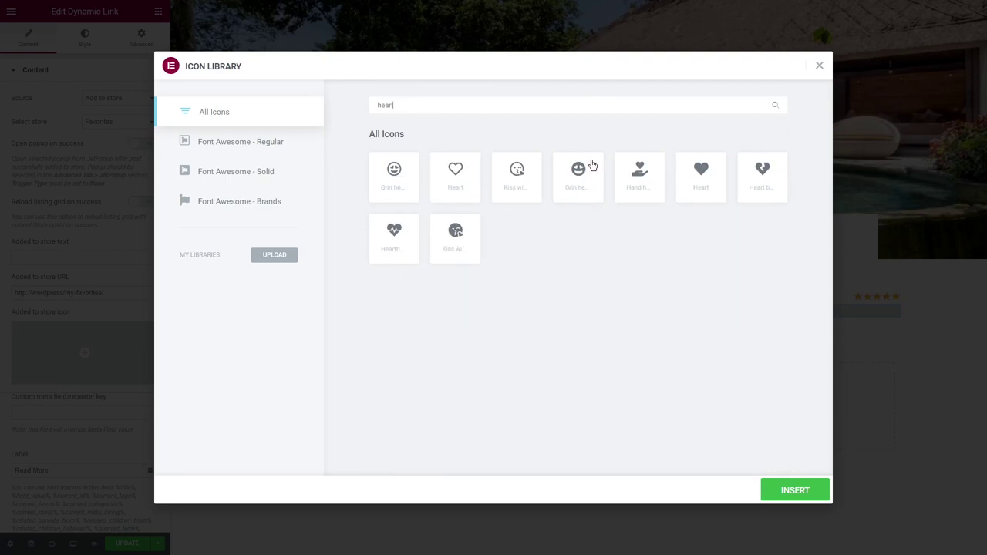
left_click(696, 185)
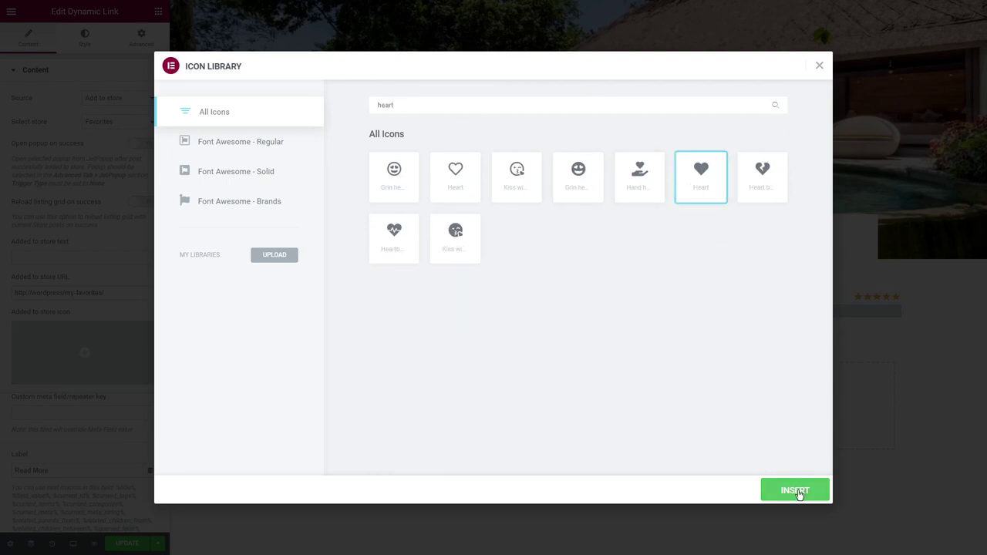
left_click(796, 492)
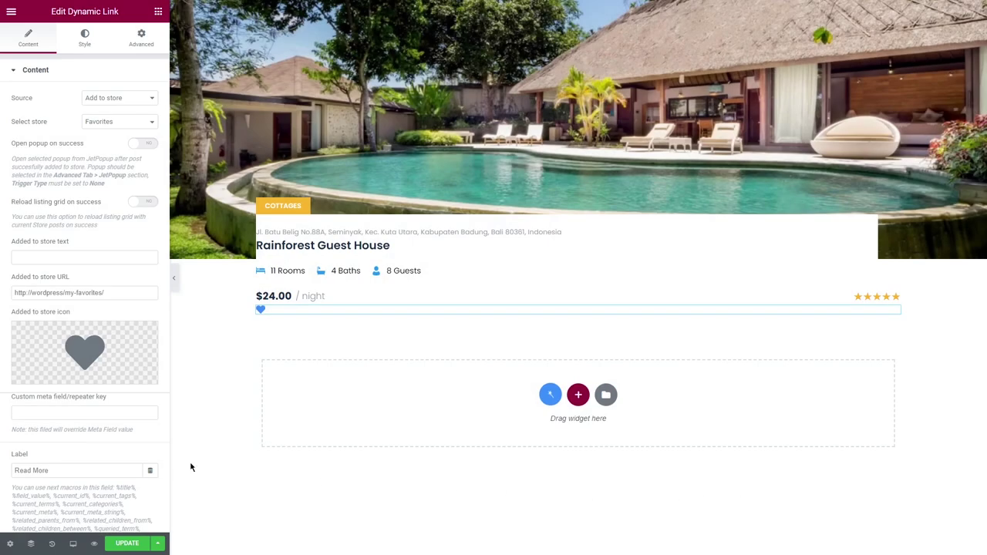
Clear the Dynamic Link's Read More label and set its field icon to the solid Heart.
left_click_drag(49, 470, 14, 470)
key("BackSpace")
scroll(31, 440, "down", 5)
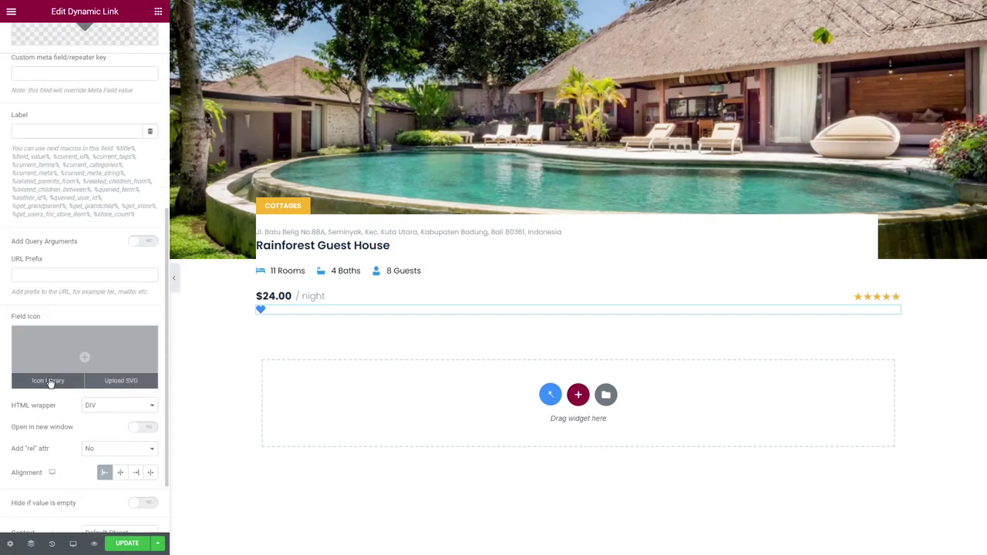
left_click(57, 378)
left_click(400, 108)
type("heart")
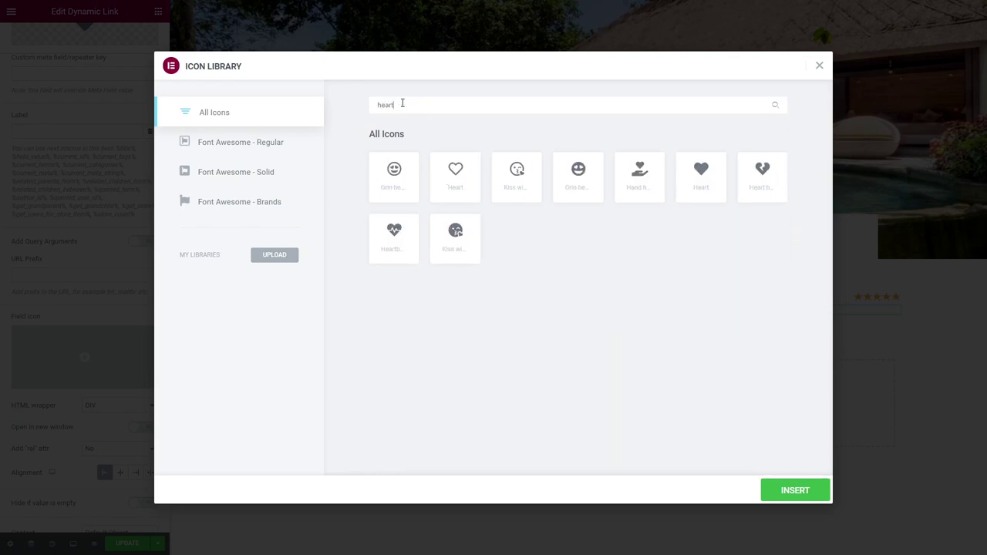
left_click(700, 176)
left_click(802, 491)
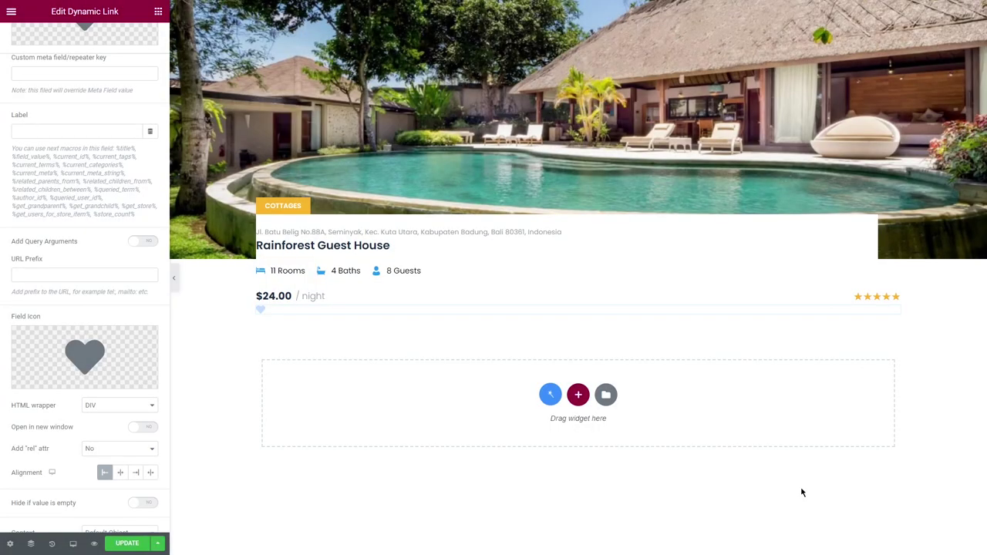
Set the Dynamic Link's alignment to Center.
scroll(91, 469, "down", 1)
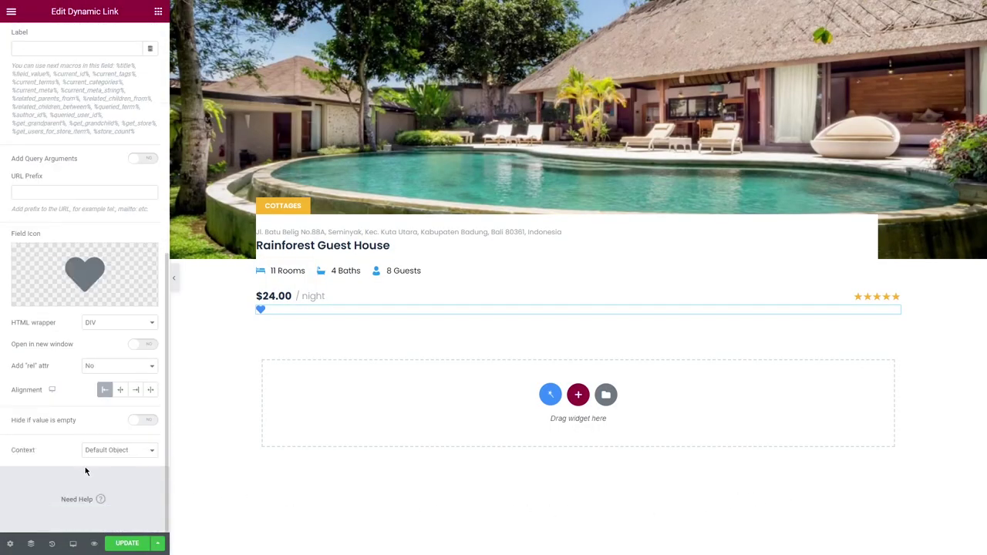
left_click(121, 390)
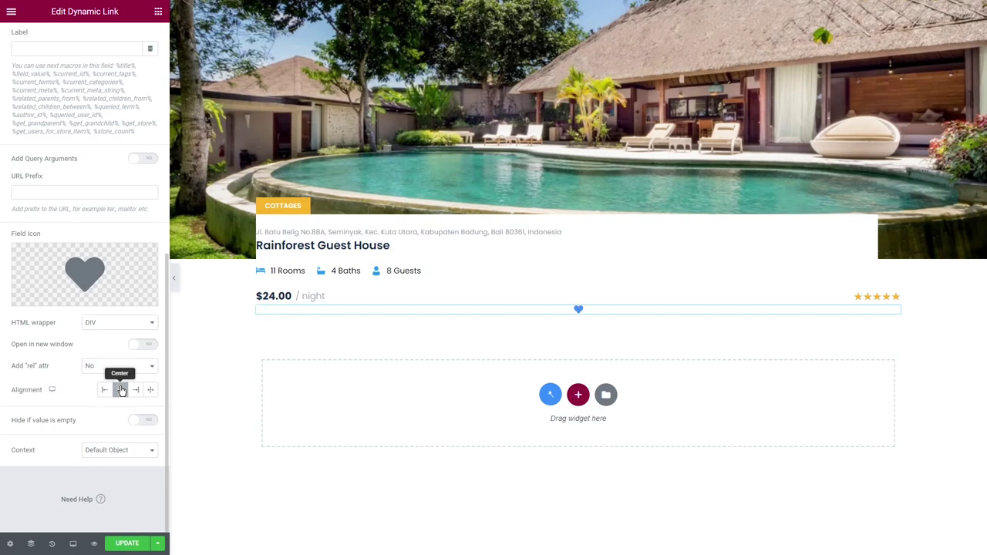
scroll(92, 143, "up", 5)
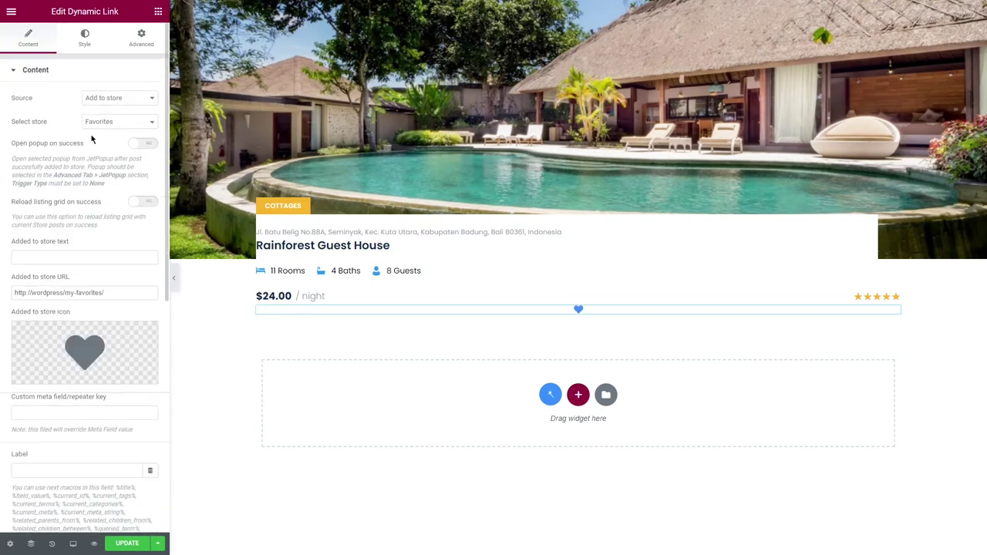
Give the link a solid #FFFFFF background and a light grey text color in its normal state.
left_click(85, 40)
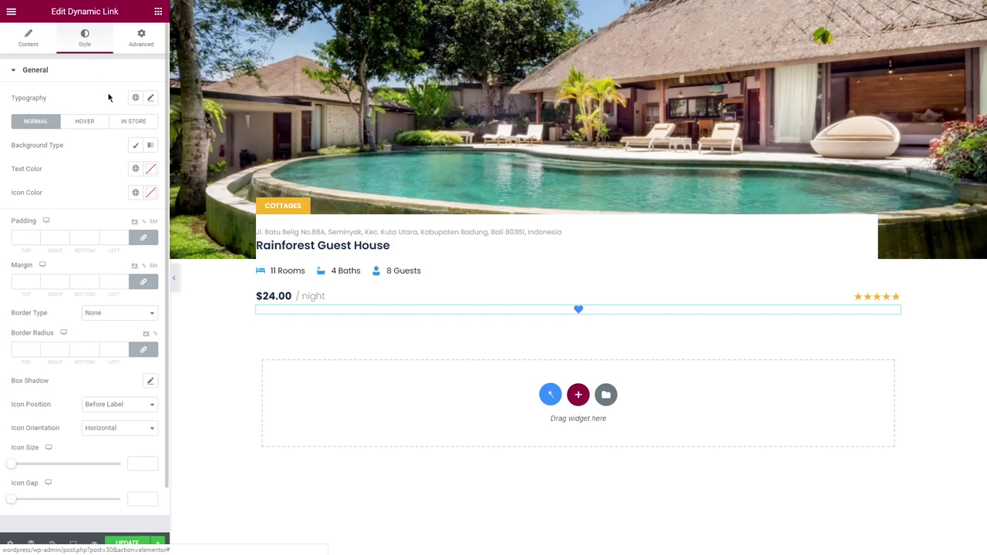
left_click(135, 146)
left_click(151, 168)
left_click(17, 208)
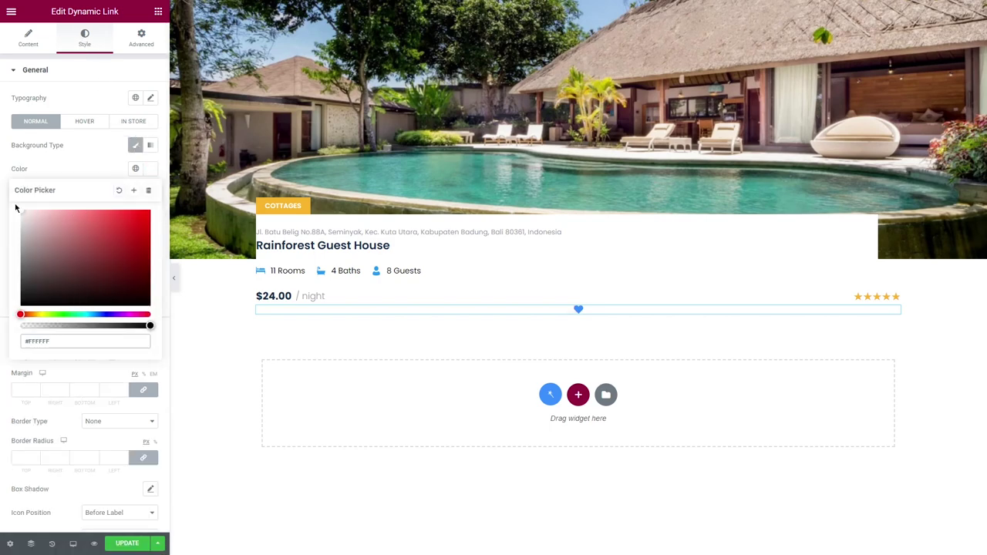
left_click(81, 167)
left_click(150, 276)
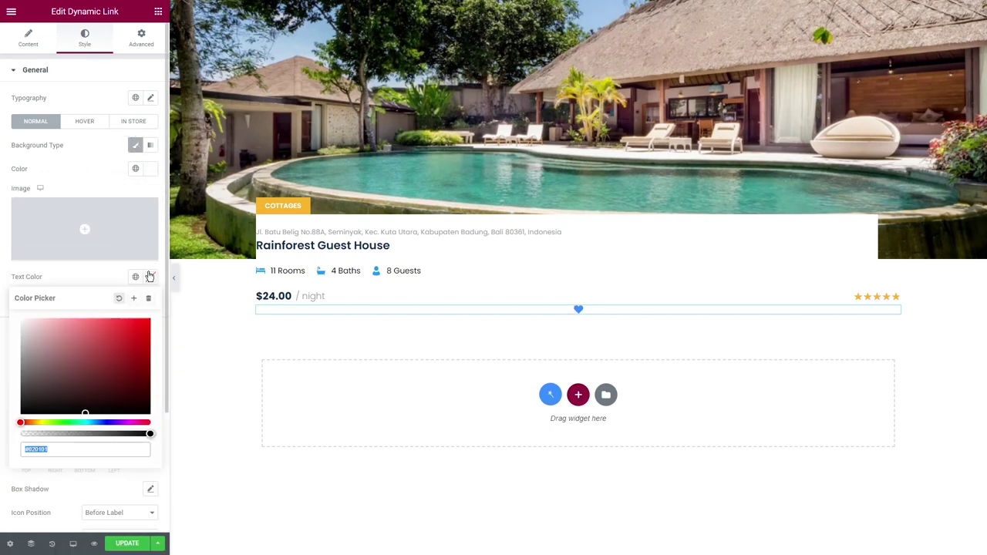
left_click(113, 278)
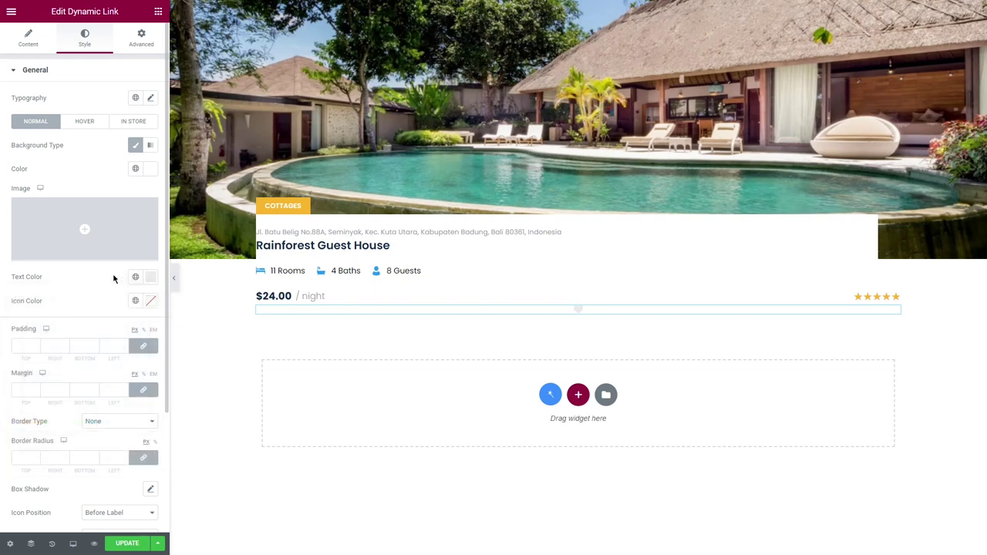
Paste a red color for the heart in the link's In Store state.
left_click(136, 122)
left_click(150, 145)
key("ctrl+v")
left_click(114, 147)
left_click(31, 123)
Unlink the link's padding values and set them to 11 top, 10 right, 9 bottom and 10 left px.
left_click(142, 345)
scroll(108, 346, "up", 10)
scroll(79, 345, "up", 9)
scroll(51, 345, "up", 10)
scroll(17, 346, "up", 11)
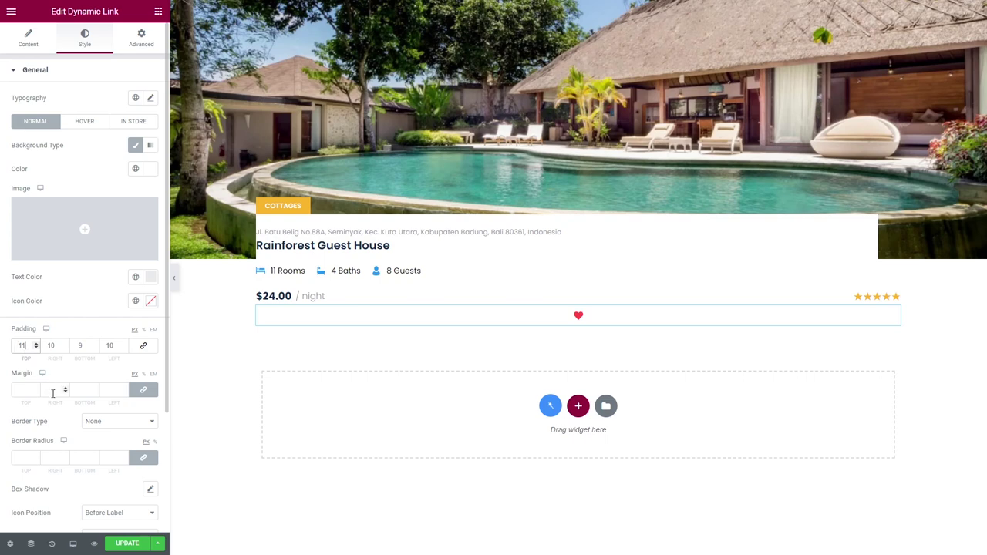
Set the link's border radius to 50 px on all sides and increase its icon size.
scroll(60, 407, "down", 2)
left_click(110, 345)
type("50")
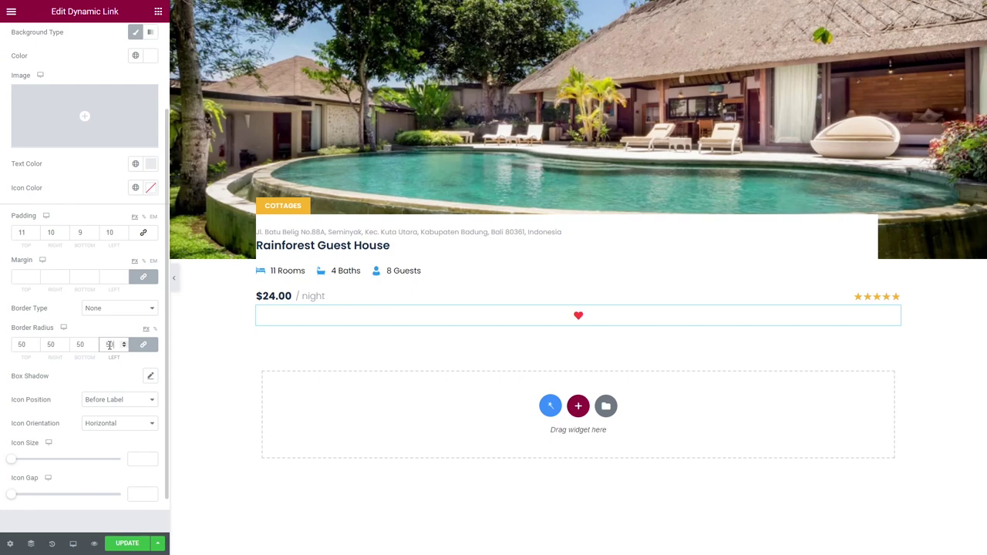
left_click(134, 458)
type("2")
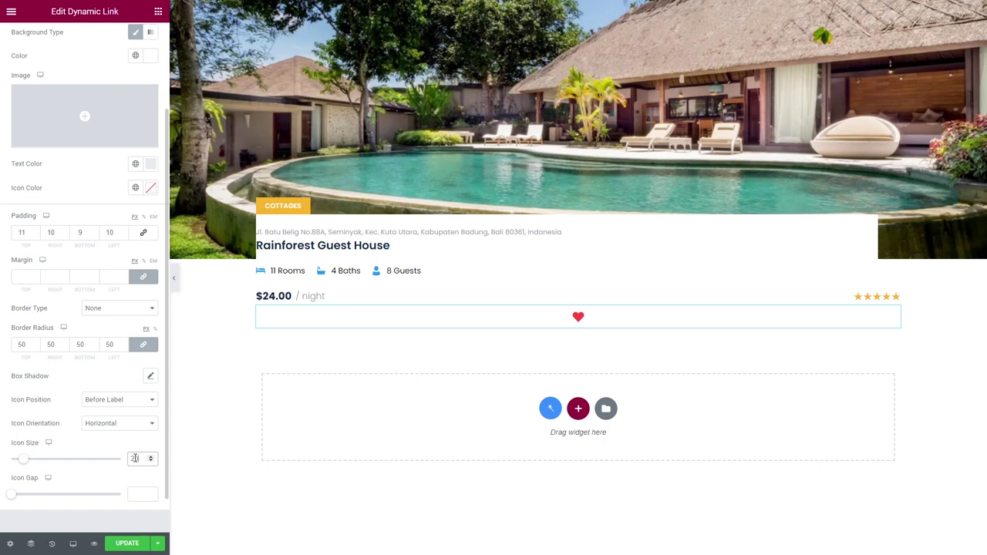
scroll(134, 458, "up", 3)
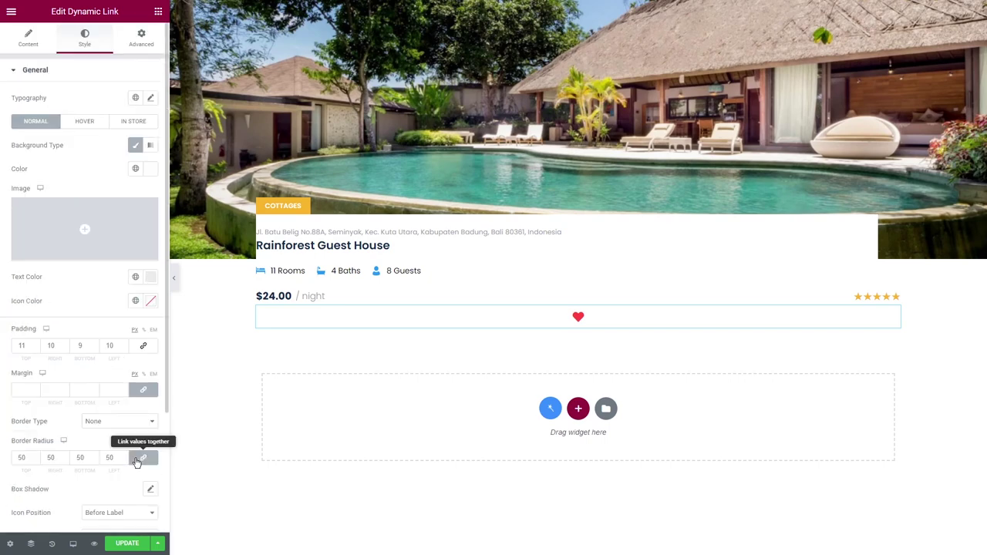
Set the Dynamic Link's width to Inline (auto) and its position to Absolute.
left_click(141, 34)
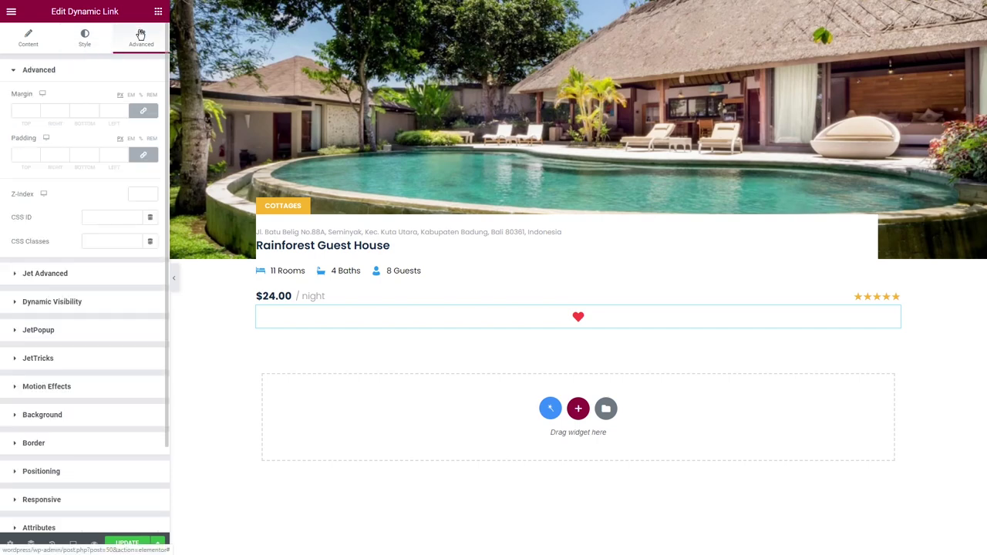
left_click(90, 71)
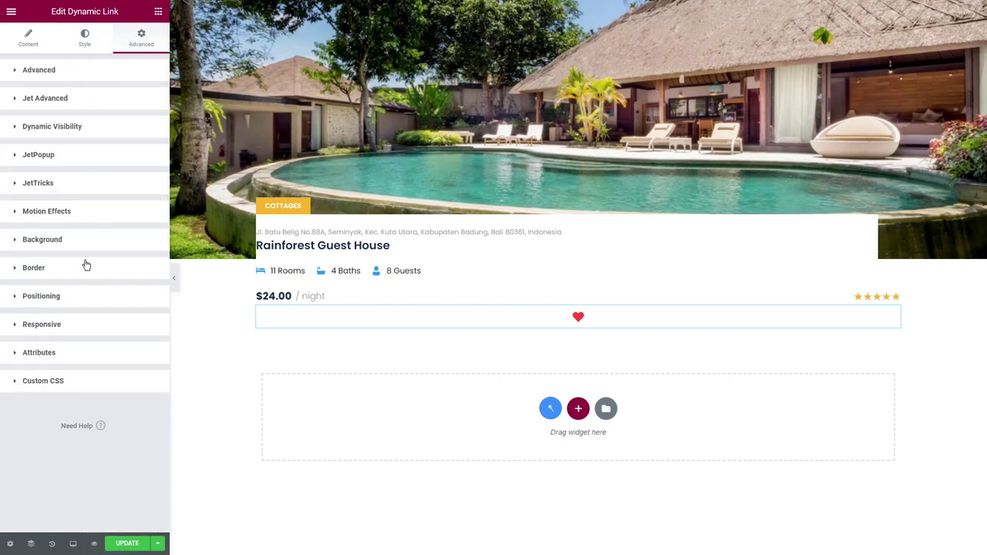
left_click(86, 298)
left_click(112, 324)
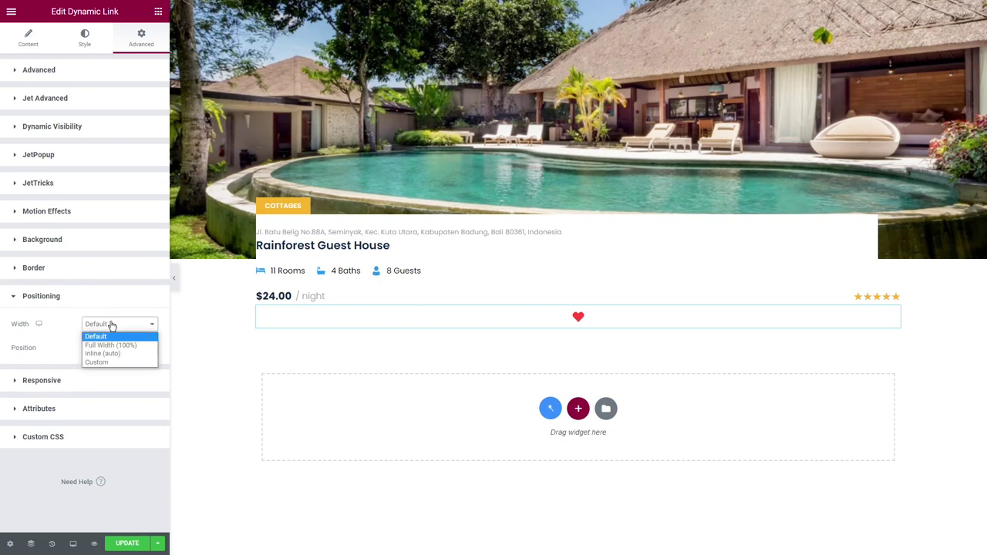
left_click(117, 354)
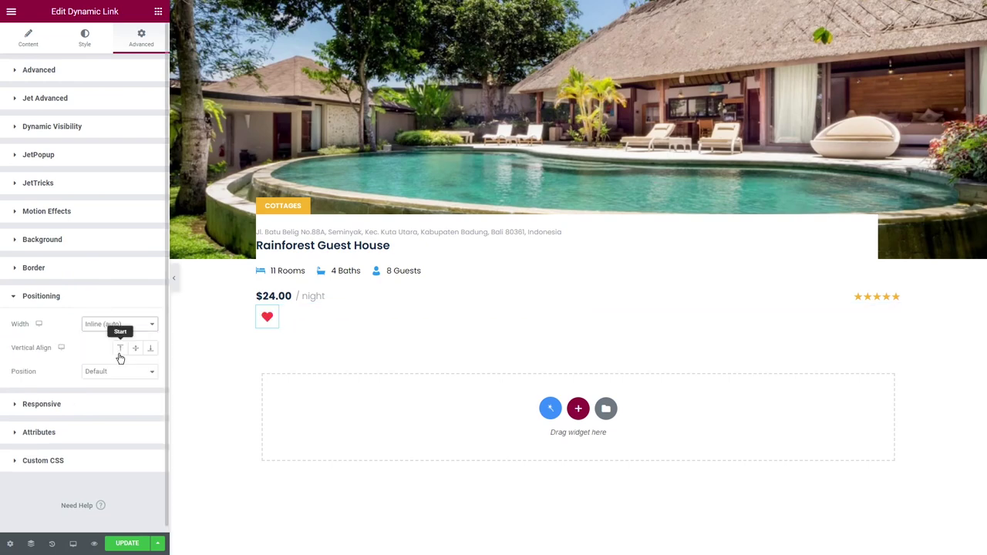
left_click(119, 371)
left_click(120, 393)
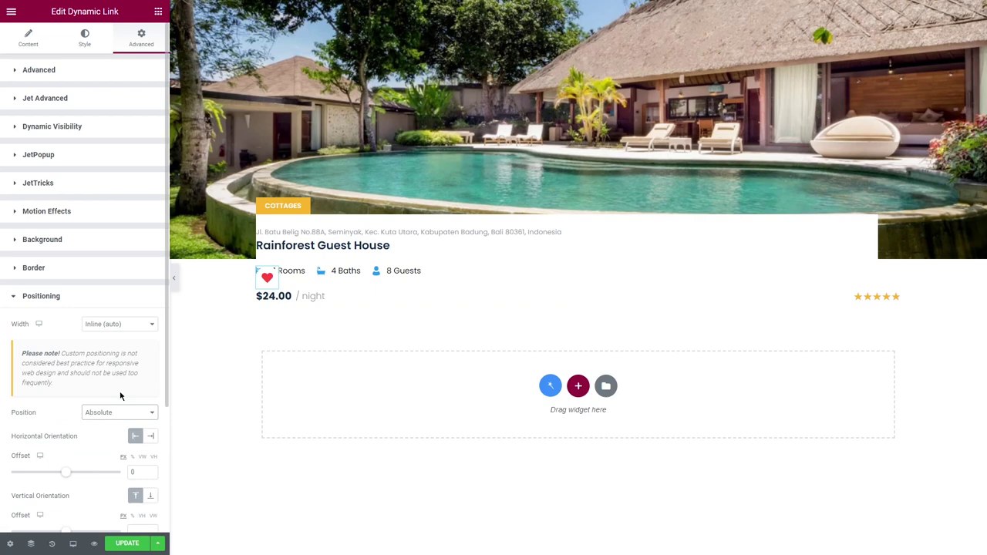
Orient the link horizontally to Right with offset 20 px, set the vertical offset to -424 px and update the listing item.
scroll(120, 396, "down", 3)
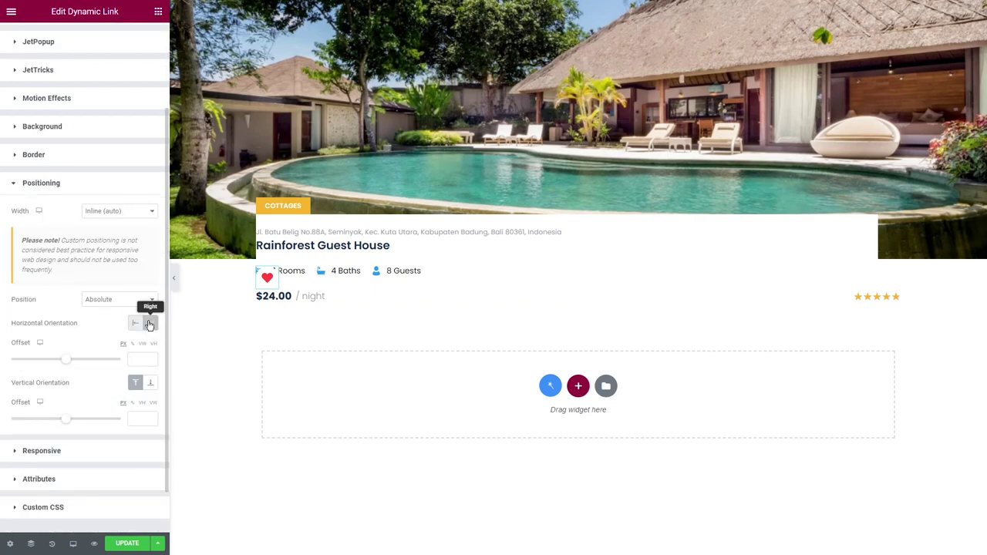
left_click(149, 323)
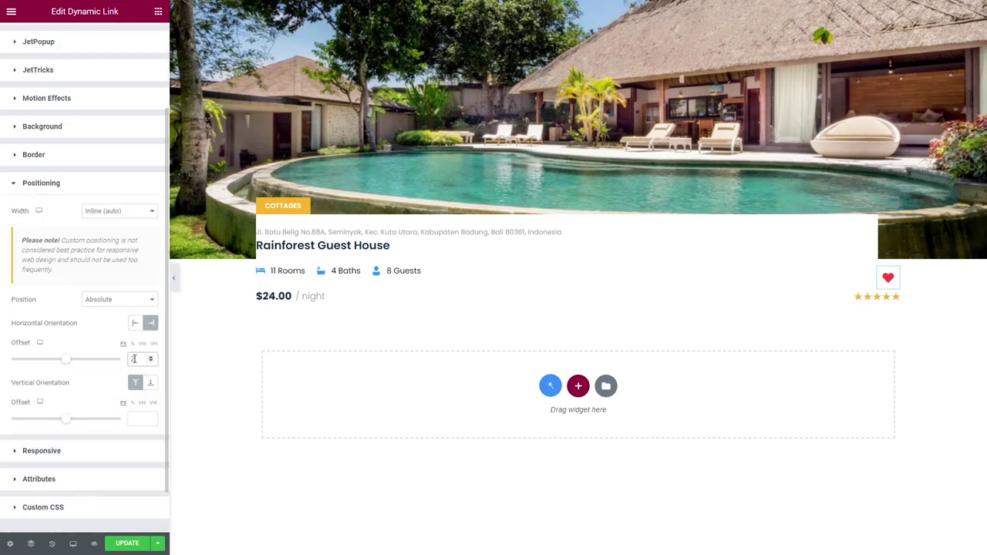
left_click(132, 418)
type("-424")
left_click(128, 543)
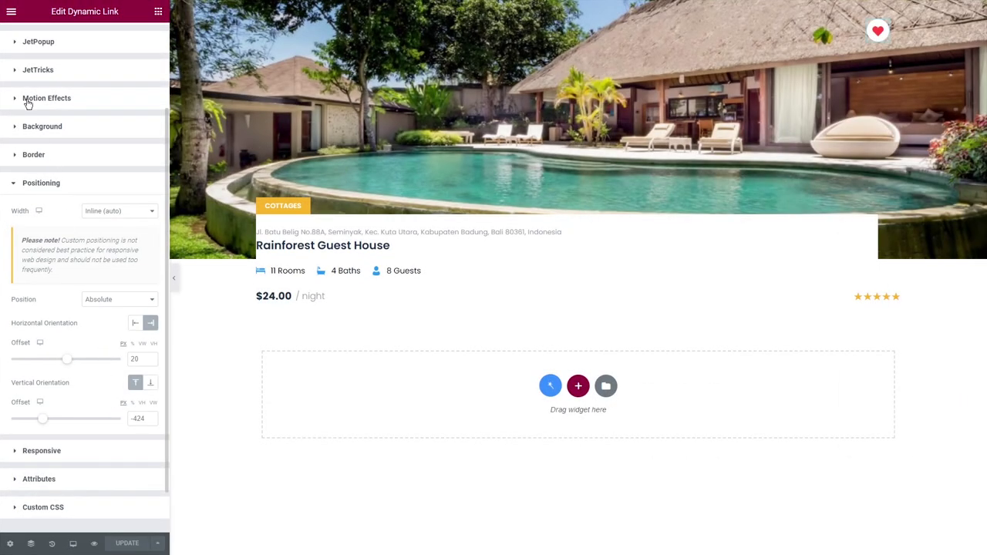
Back in the JetEngine listings, create an Elementor listing item named "Favorites - Remove" with source Posts and post type Properties.
left_click(11, 13)
left_click(69, 206)
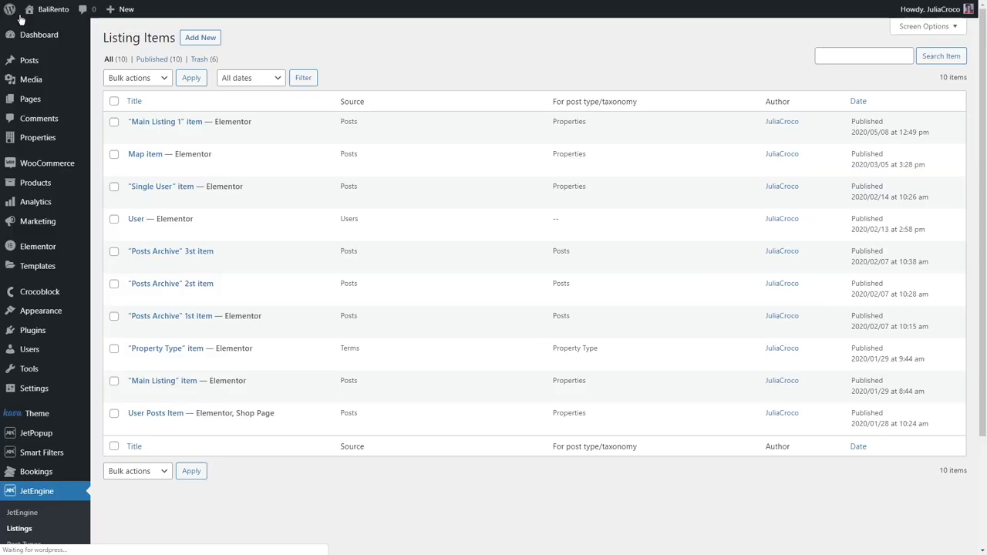
left_click(197, 37)
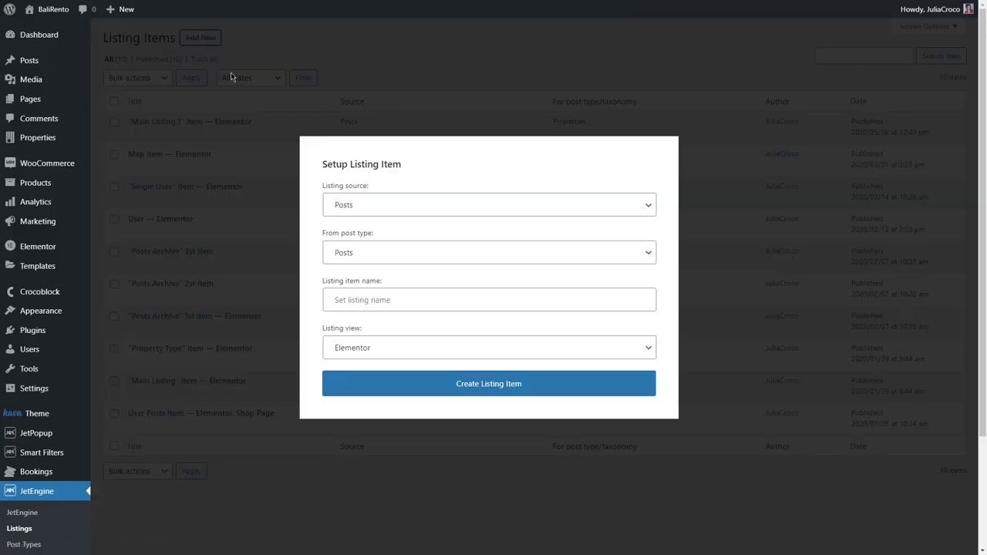
left_click(391, 203)
left_click(391, 203)
left_click(390, 253)
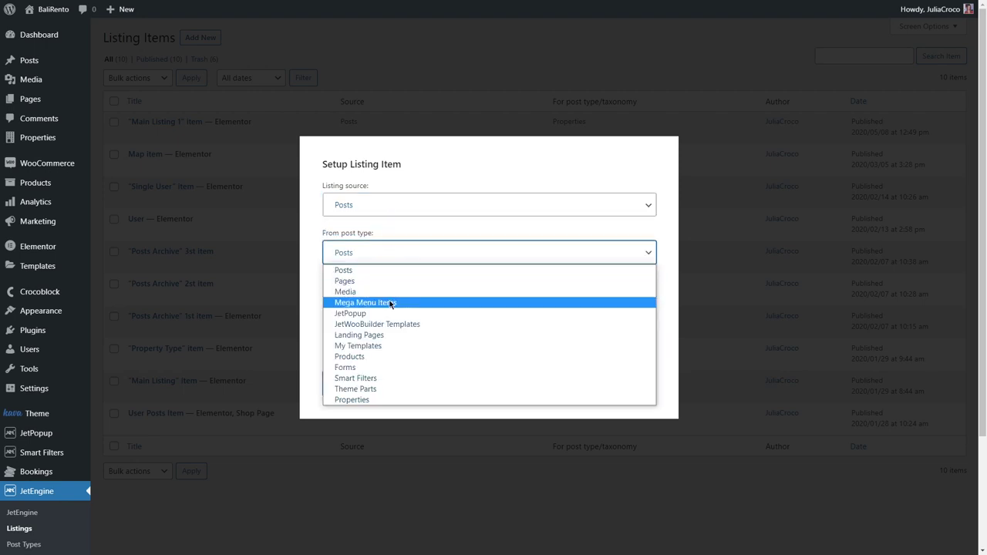
left_click(387, 400)
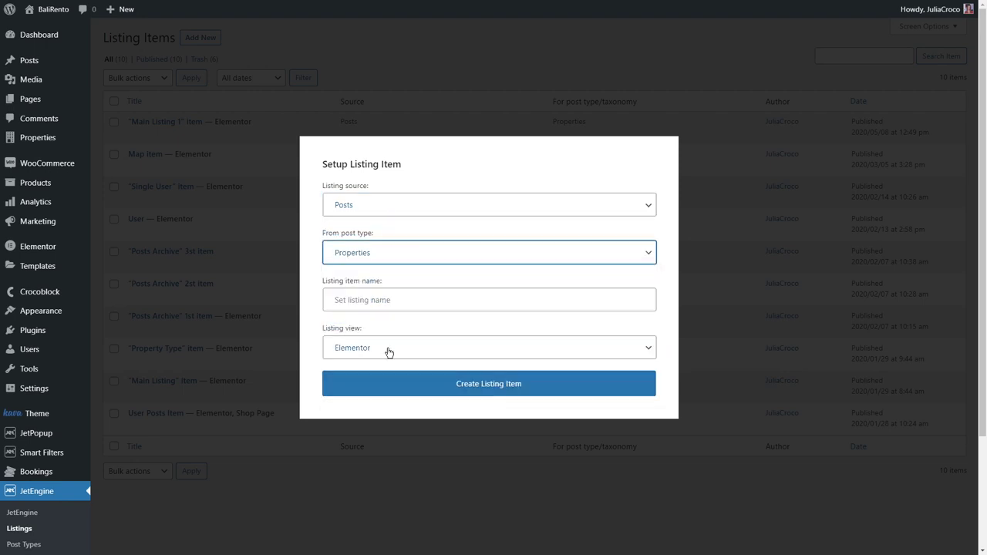
left_click(382, 301)
type("Favorites - Remove")
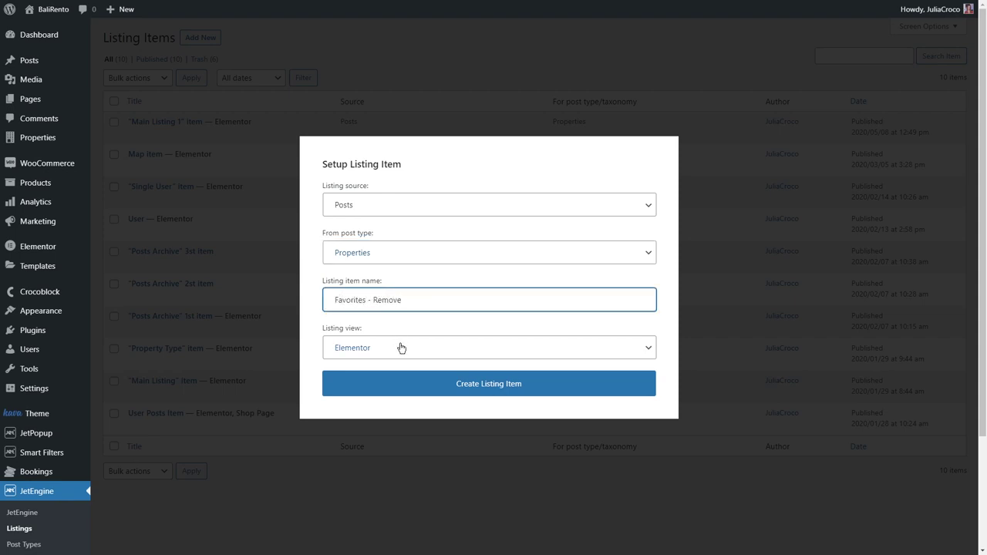
left_click(480, 383)
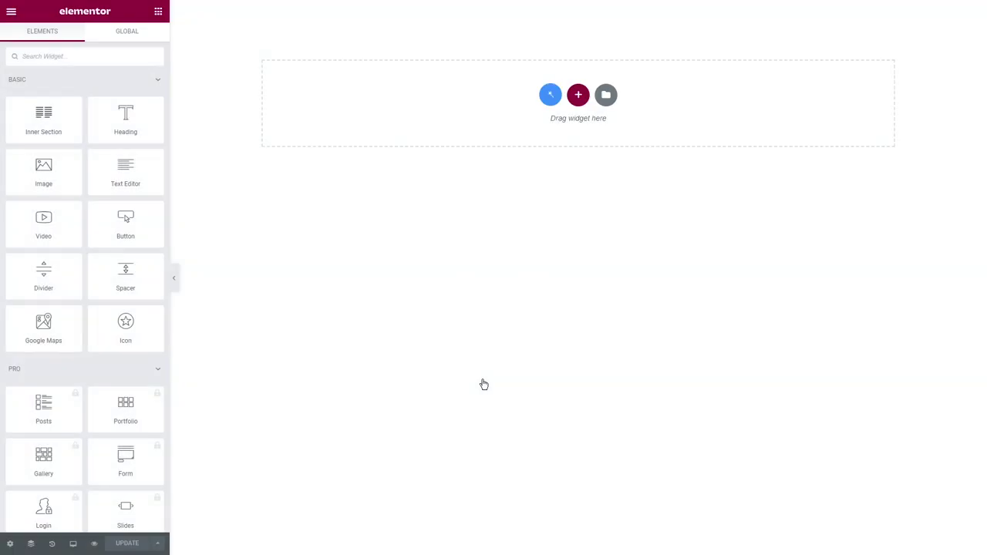
Paste the copied horizontal property card layout into the empty listing item.
right_click(509, 87)
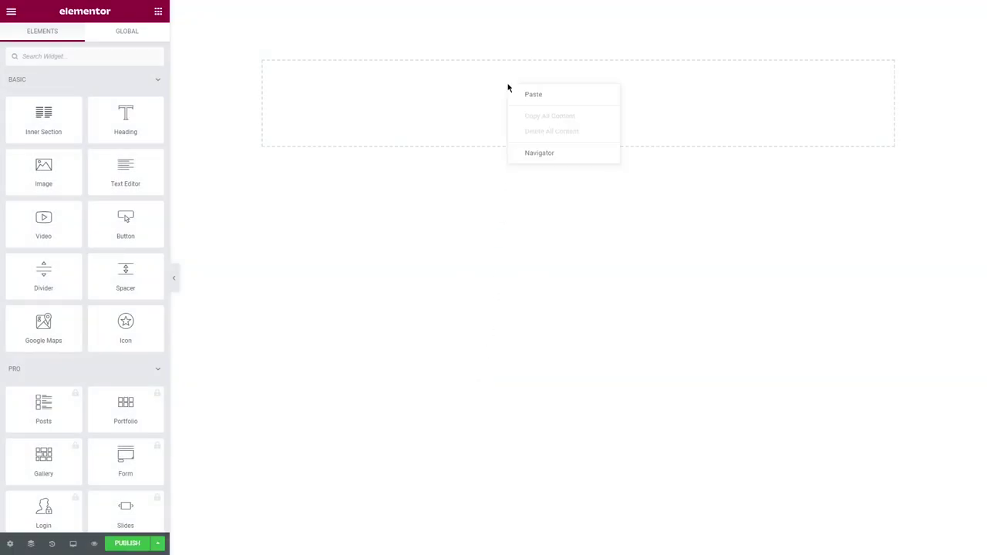
left_click(521, 94)
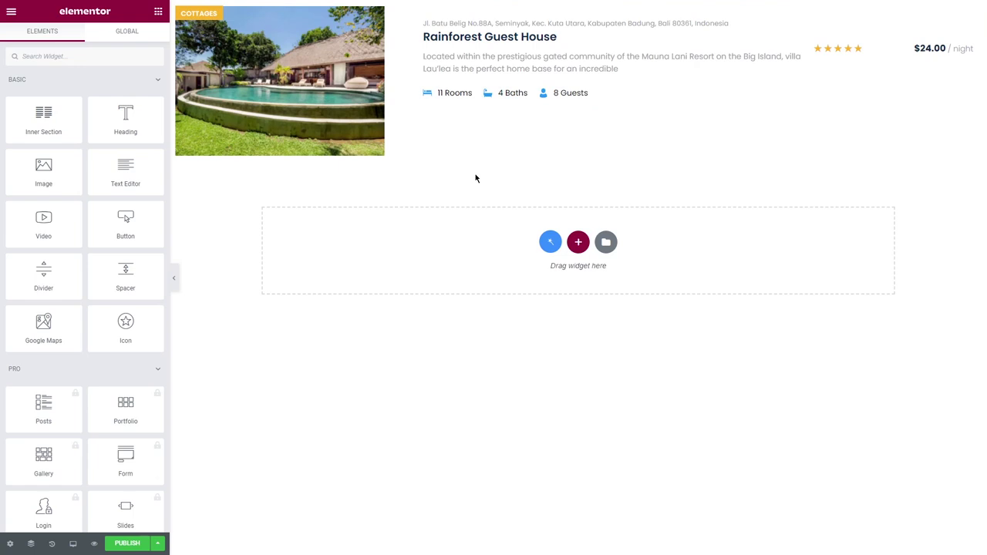
Add a Dynamic Link widget directly below the nightly price in the property card.
left_click(65, 56)
type("dynamic link")
left_click_drag(43, 93, 942, 69)
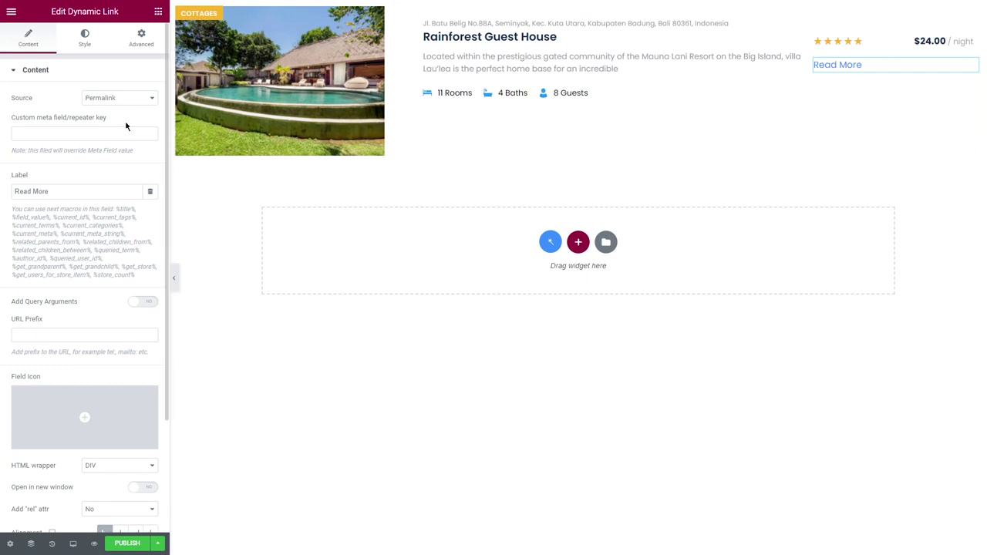
Set the link's source to Remove from store with the Favorites store, enable removing the post from the current listing, and label it "Remove".
left_click(113, 98)
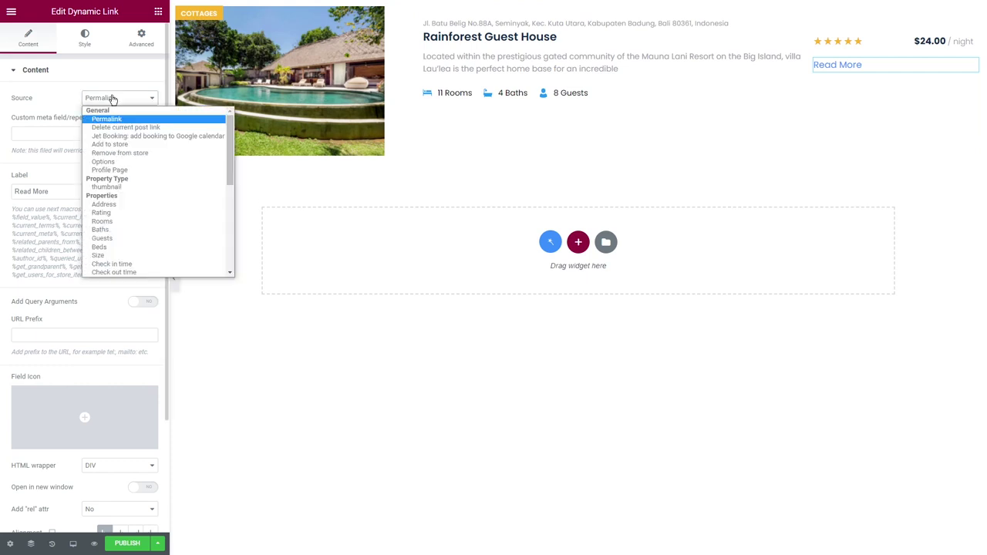
left_click(119, 152)
left_click(118, 122)
left_click(118, 144)
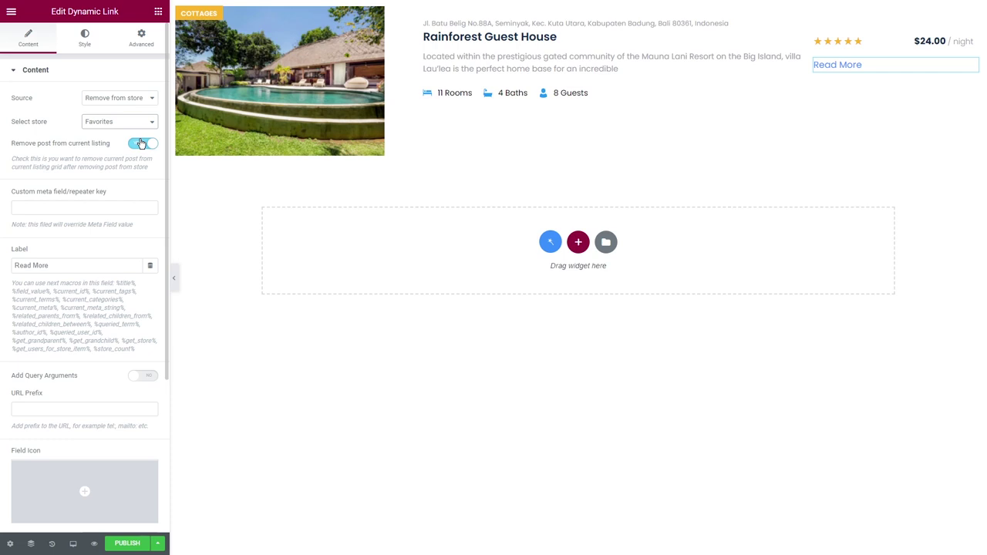
left_click_drag(52, 265, 15, 265)
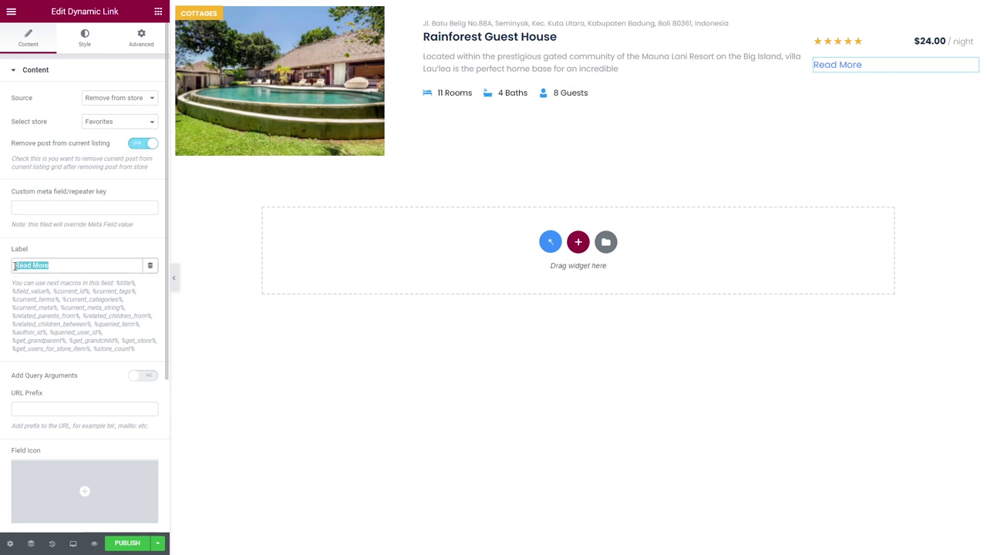
type("Remove")
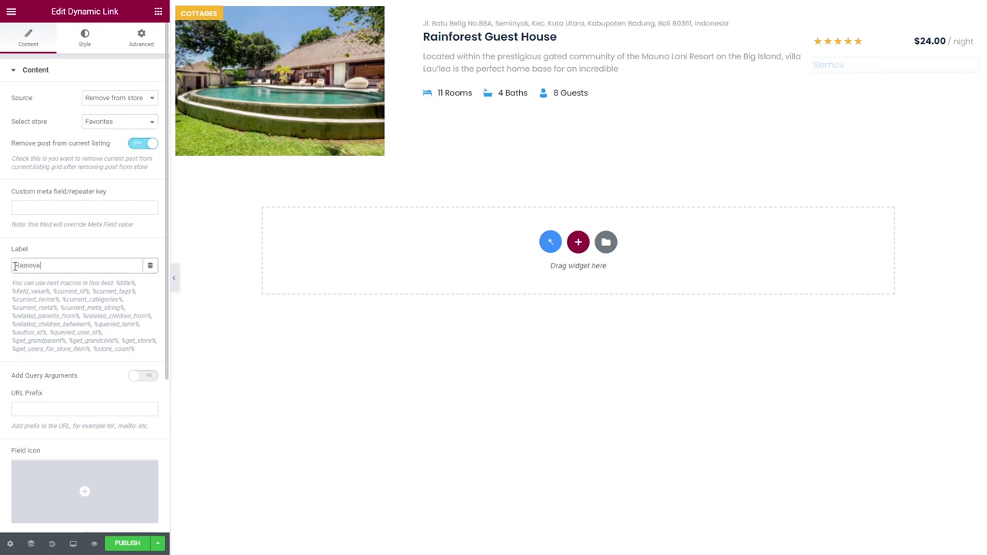
Give the Remove link a trash icon from the icon library and set its alignment to End.
scroll(57, 302, "down", 3)
left_click(54, 295)
left_click(390, 104)
type("trash")
left_click(518, 178)
left_click(781, 490)
left_click(136, 392)
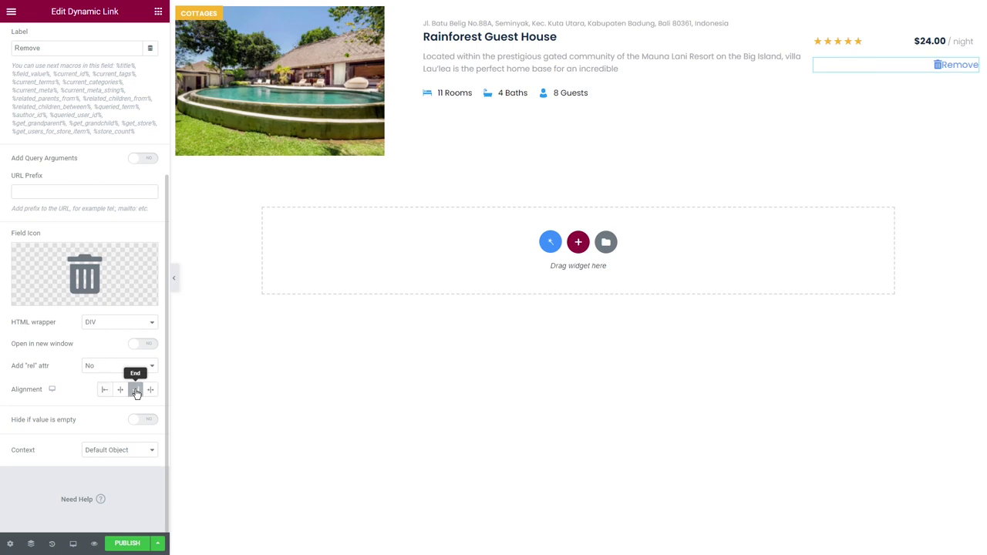
Apply a bold uppercase global typography preset to the Remove link.
scroll(135, 388, "up", 3)
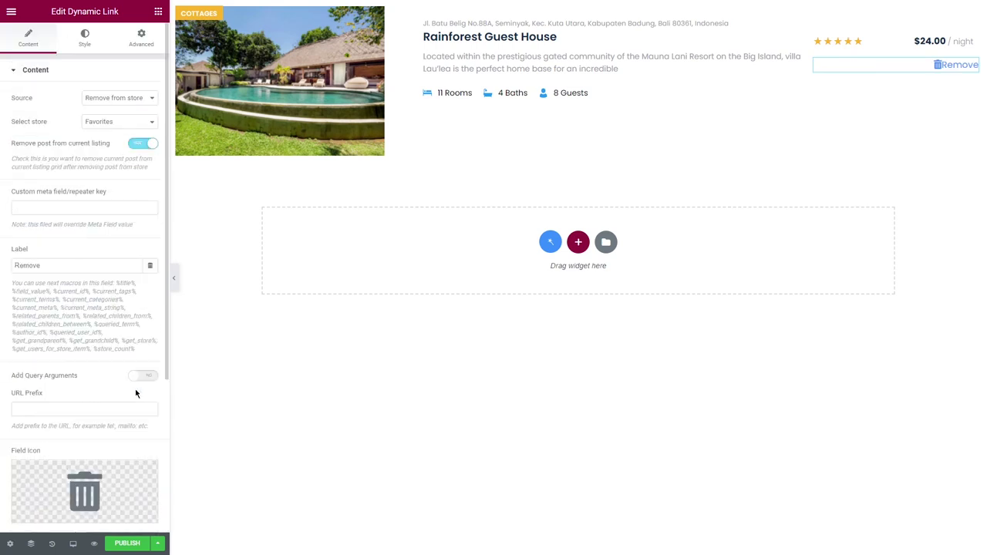
left_click(84, 37)
left_click(135, 97)
left_click(81, 206)
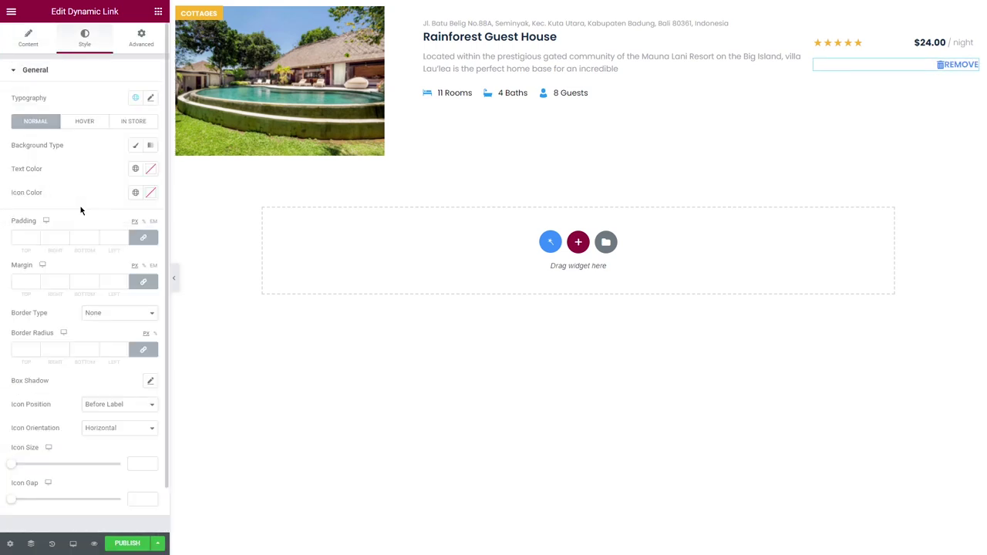
Set the Remove link's normal text and icon colors to the global red.
left_click(135, 170)
left_click(90, 299)
left_click(136, 193)
left_click(77, 320)
Assign a different global color to both the text and the icon of the Remove link's hover state.
left_click(88, 121)
left_click(135, 168)
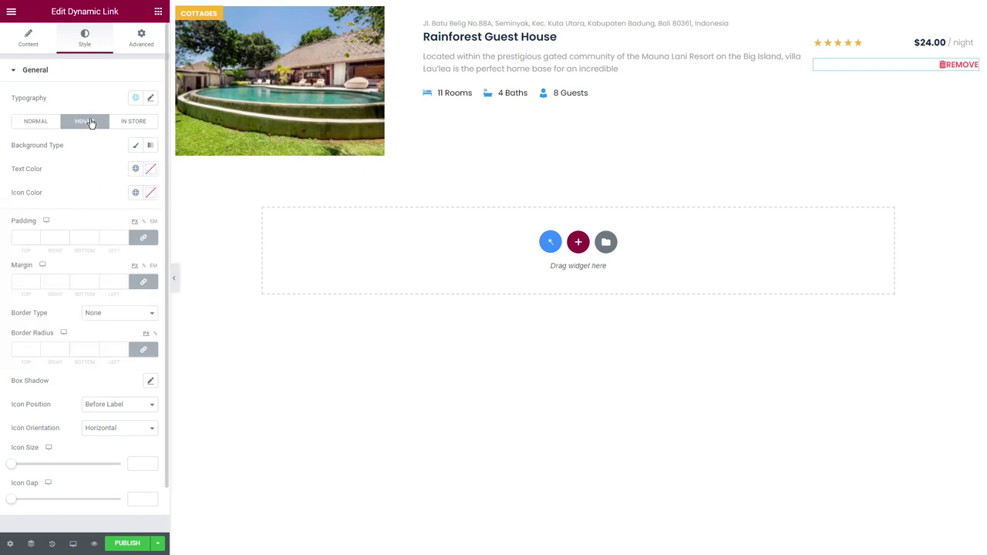
left_click(77, 319)
left_click(136, 193)
left_click(81, 343)
Set the link's icon gap to 5 and its width to Full Width (100%), and publish the listing item.
left_click(35, 121)
scroll(89, 309, "down", 1)
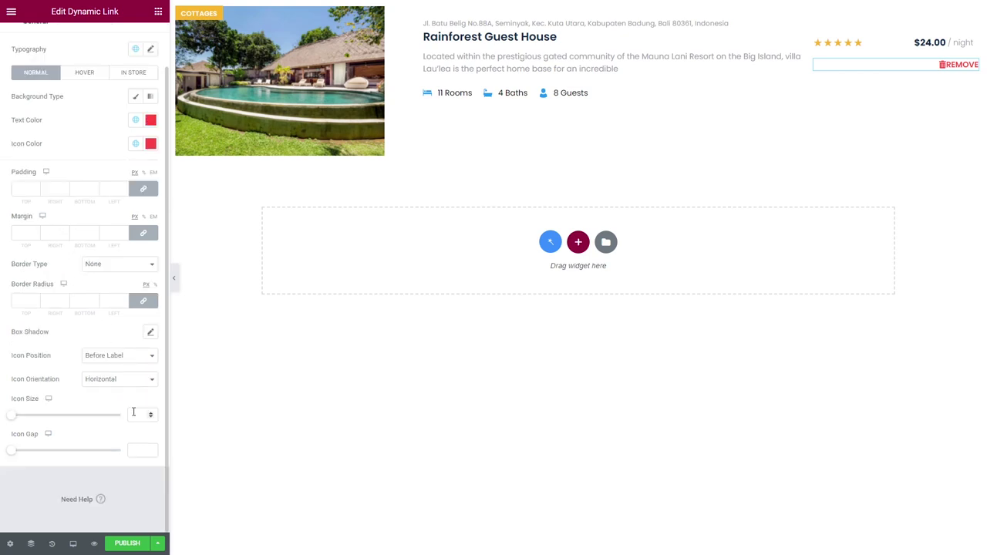
left_click(132, 450)
type("5")
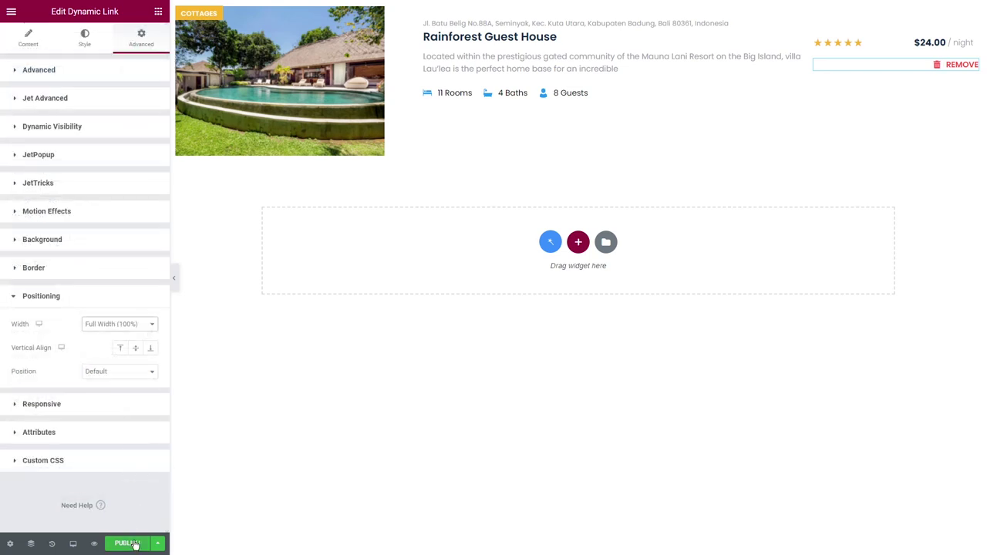
left_click(131, 543)
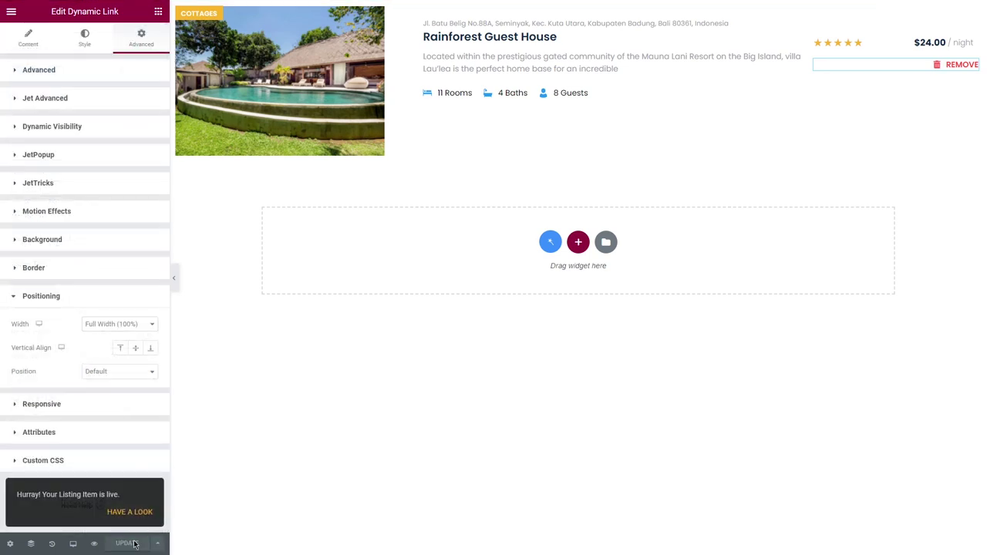
Exit to the WordPress dashboard and open the My Favorites page for editing in Elementor.
left_click(11, 11)
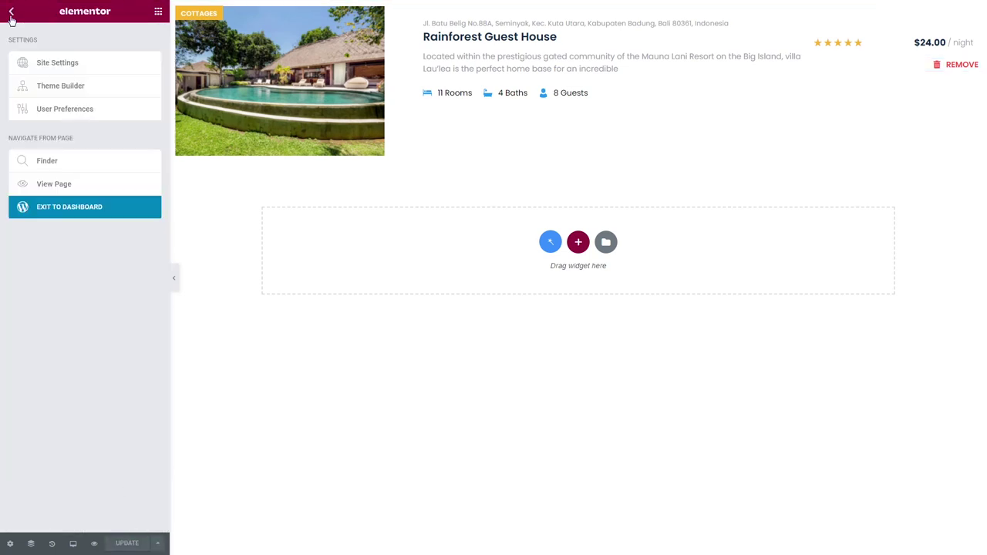
left_click(84, 209)
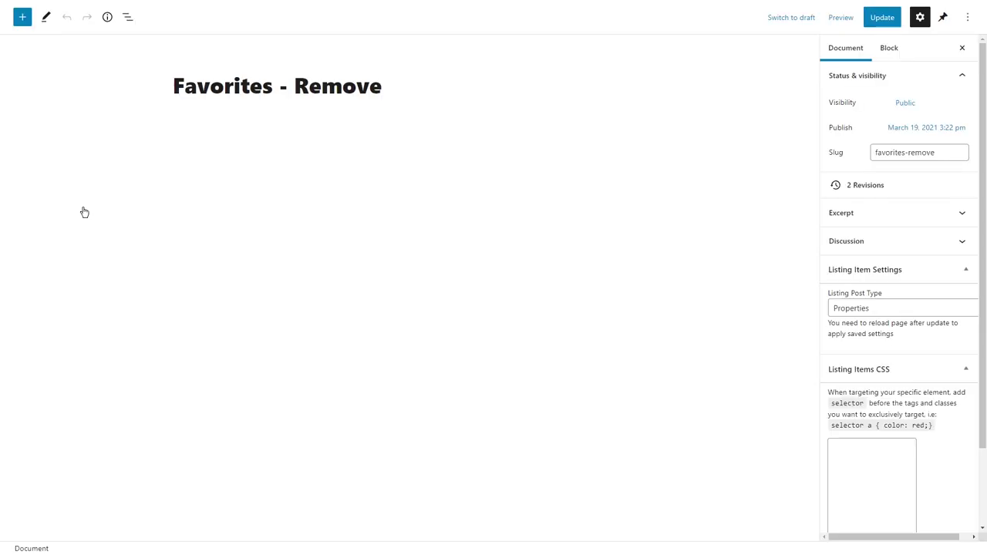
left_click(19, 17)
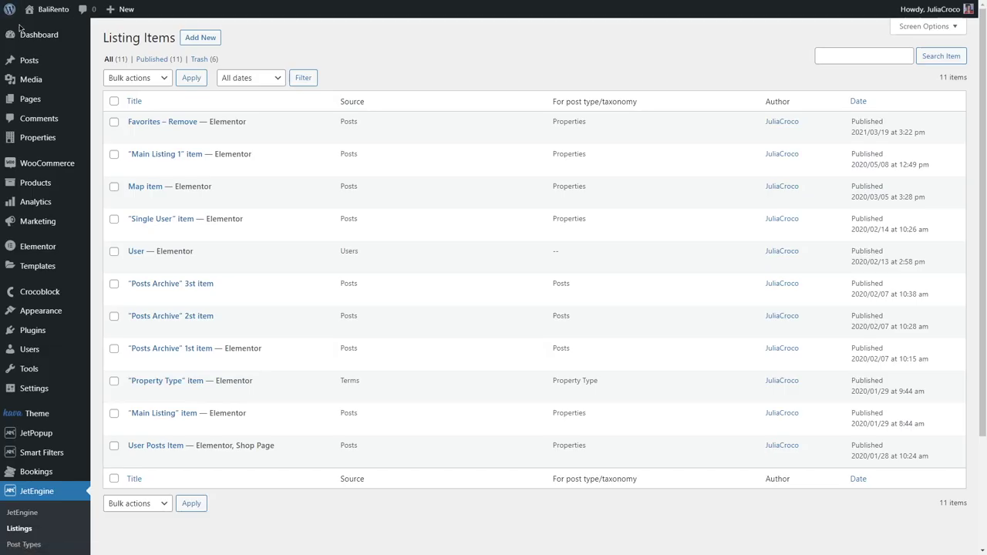
mouse_move(30, 99)
left_click(116, 101)
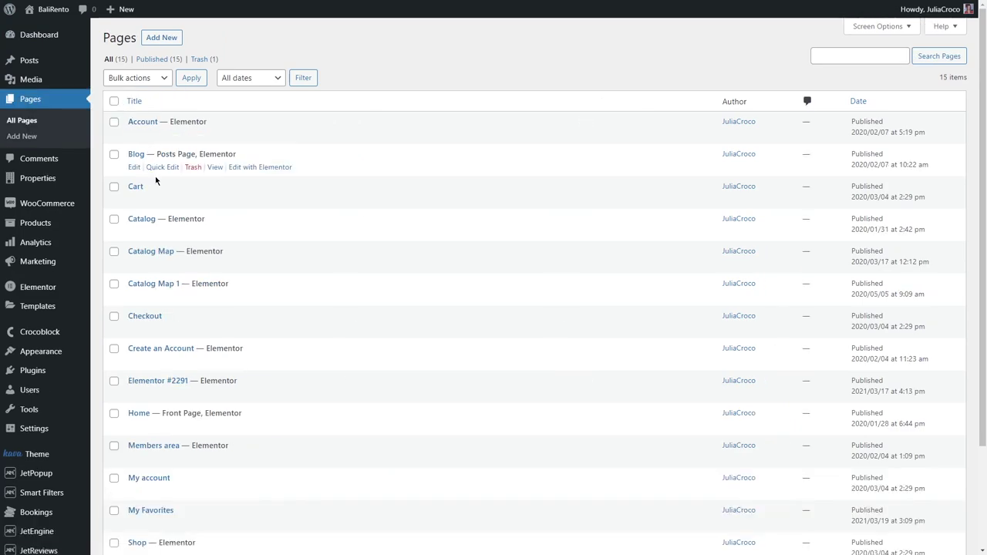
left_click(158, 511)
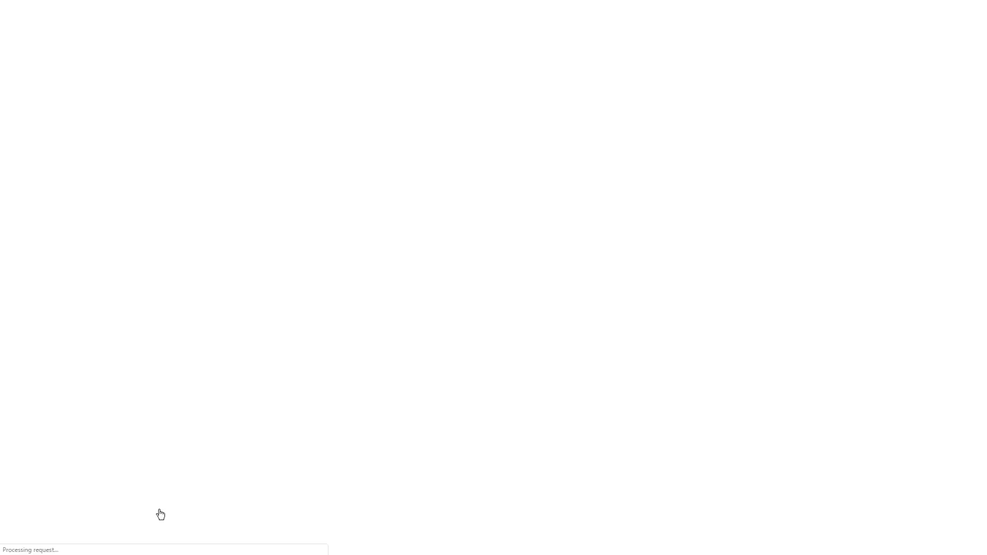
left_click(234, 16)
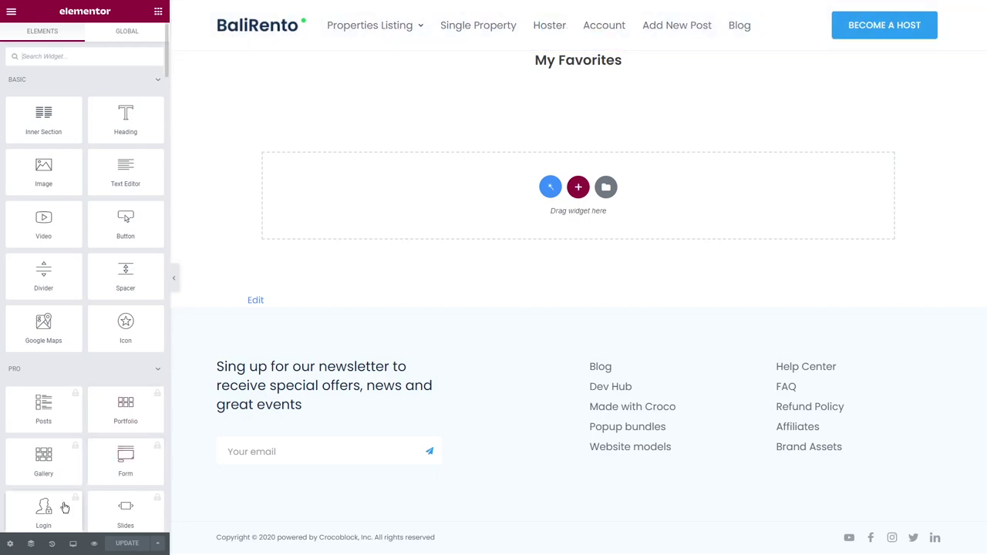
Change the My Favorites page layout to Elementor Full Width.
left_click(11, 544)
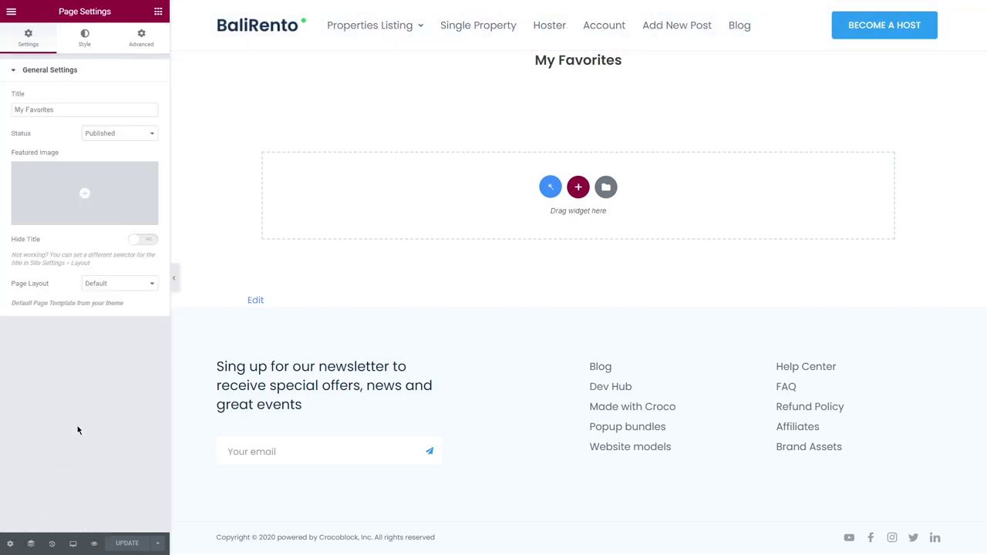
left_click(122, 284)
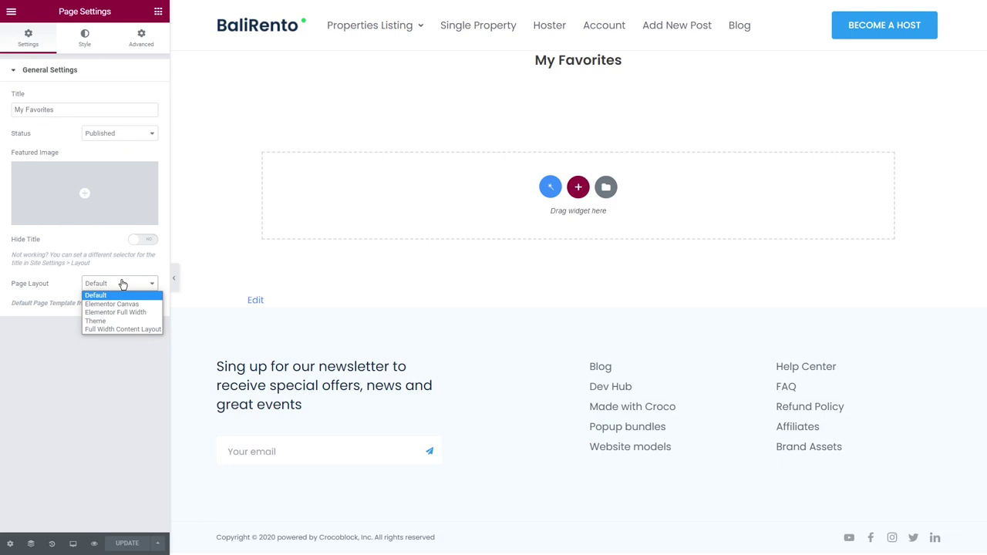
left_click(117, 312)
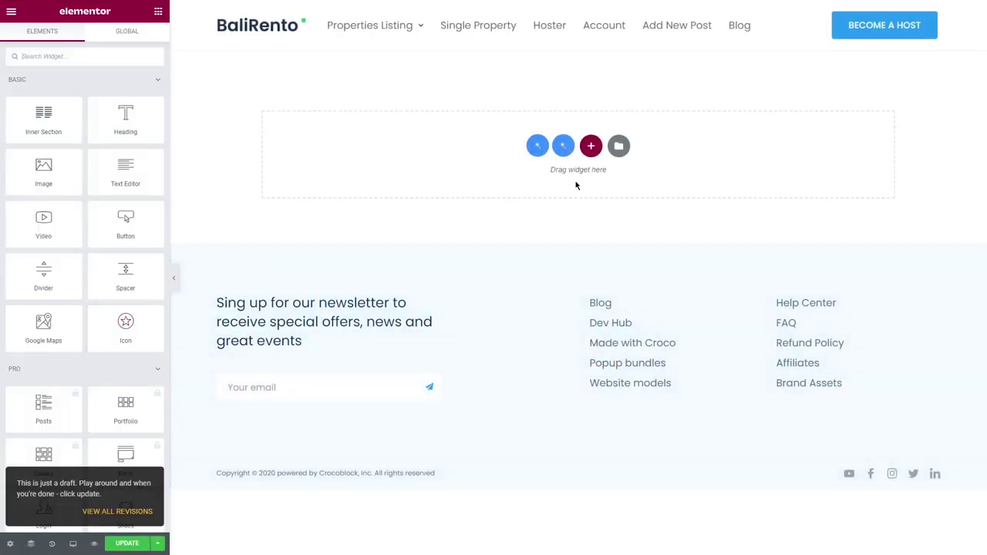
Add a single-column section to the page with a boxed content width of 1320.
left_click(592, 144)
left_click(434, 171)
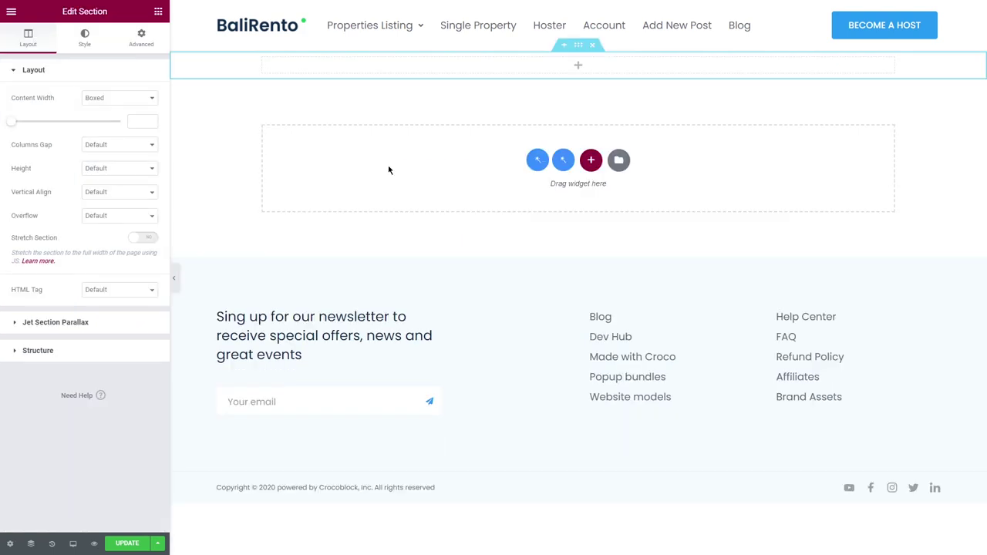
left_click(133, 122)
type("1320")
Place a Listing Grid widget in the new section and select "Favorites - Remove" as its listing.
left_click(158, 11)
type("listing")
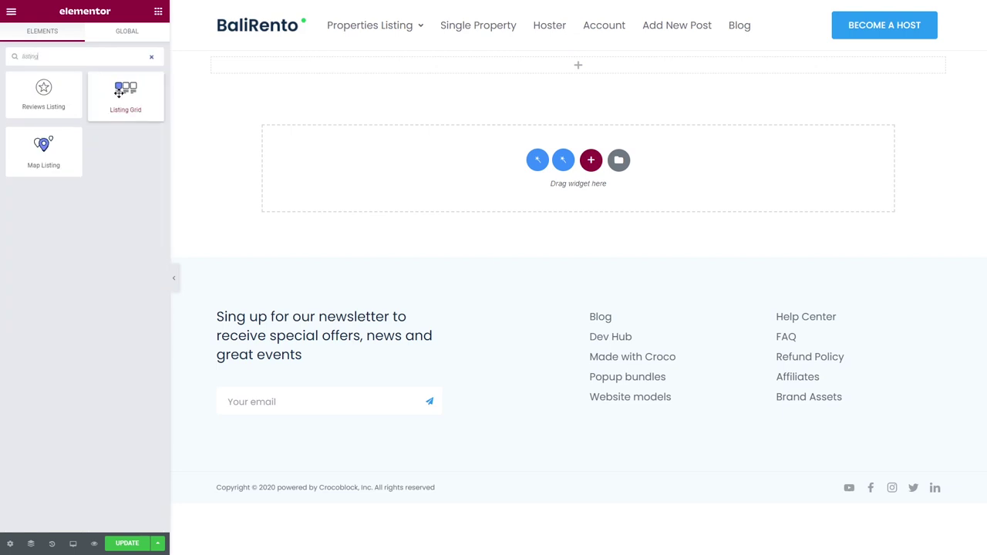
left_click_drag(121, 94, 350, 69)
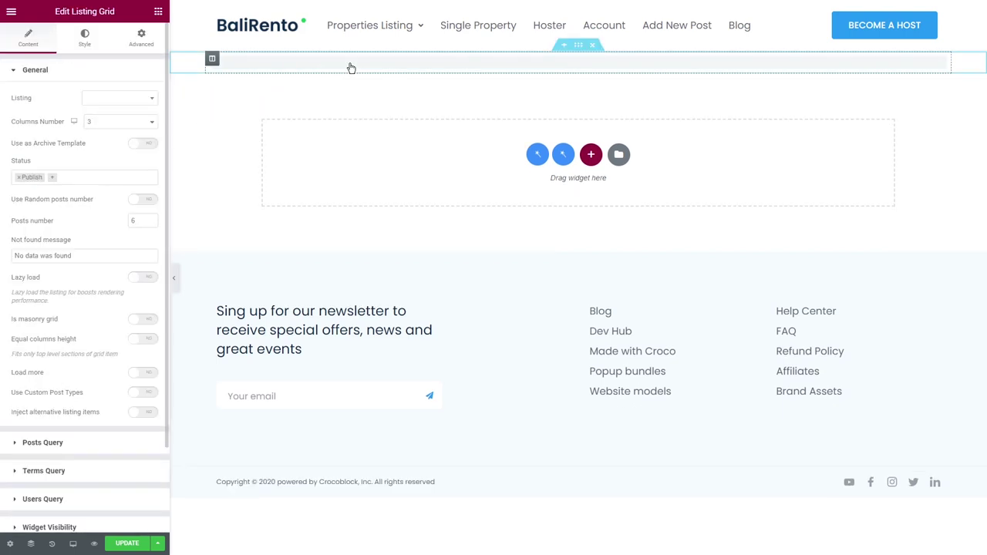
left_click(133, 98)
type("remove")
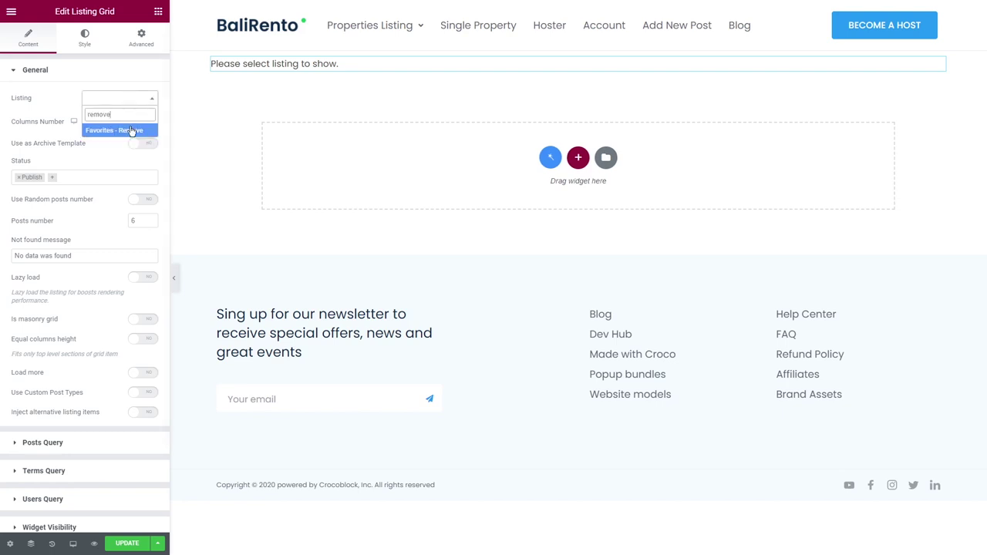
left_click(131, 130)
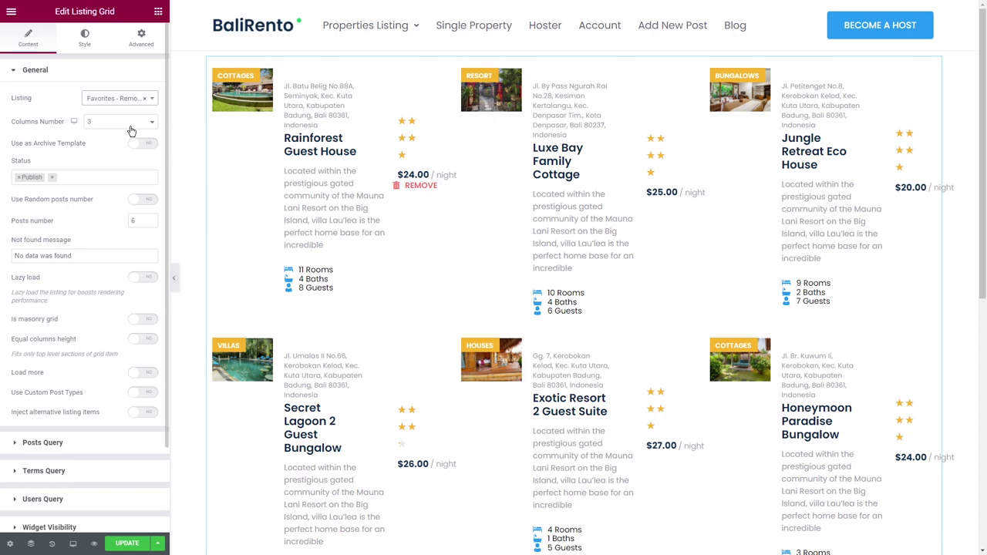
Set the listing grid to 1 column and the posts number to 10.
left_click(127, 122)
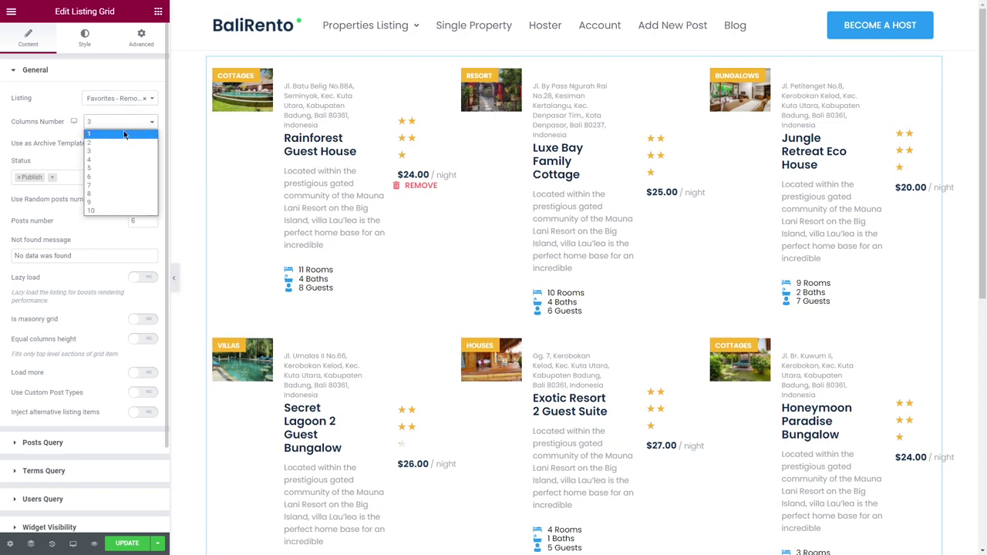
left_click(123, 132)
double_click(134, 220)
type("10")
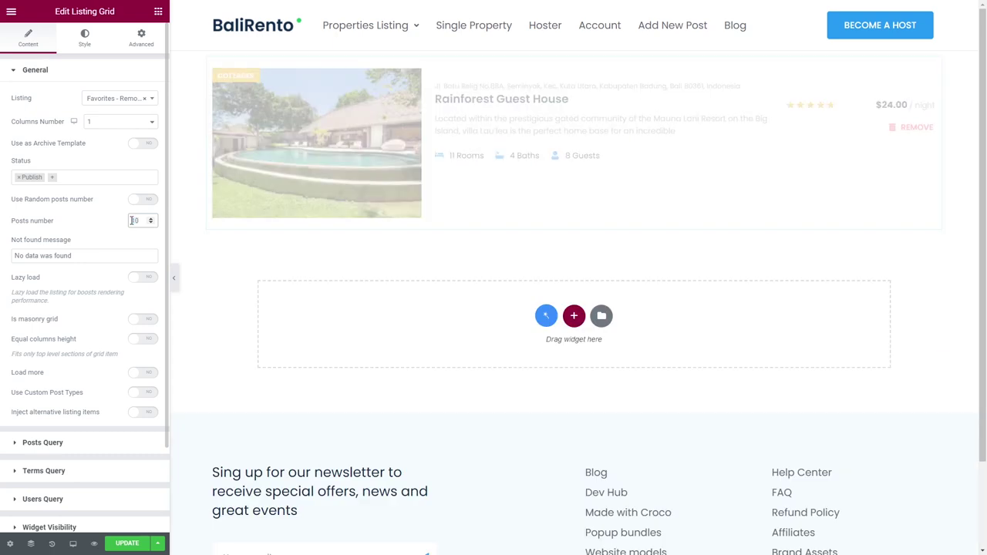
Replace the grid's not found message with "Oops, you haven't saved anything yet :(".
left_click_drag(73, 256, 13, 257)
key("BackSpace")
type("Oops, you haven't saved anything yet :(")
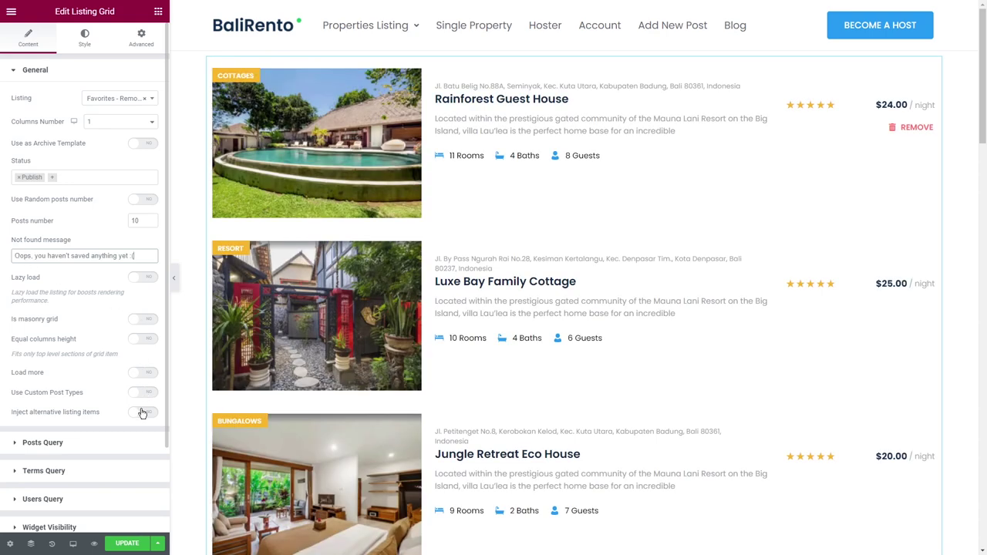
Add a posts query item to the listing grid with the type Posts & Author Parameters.
left_click(82, 444)
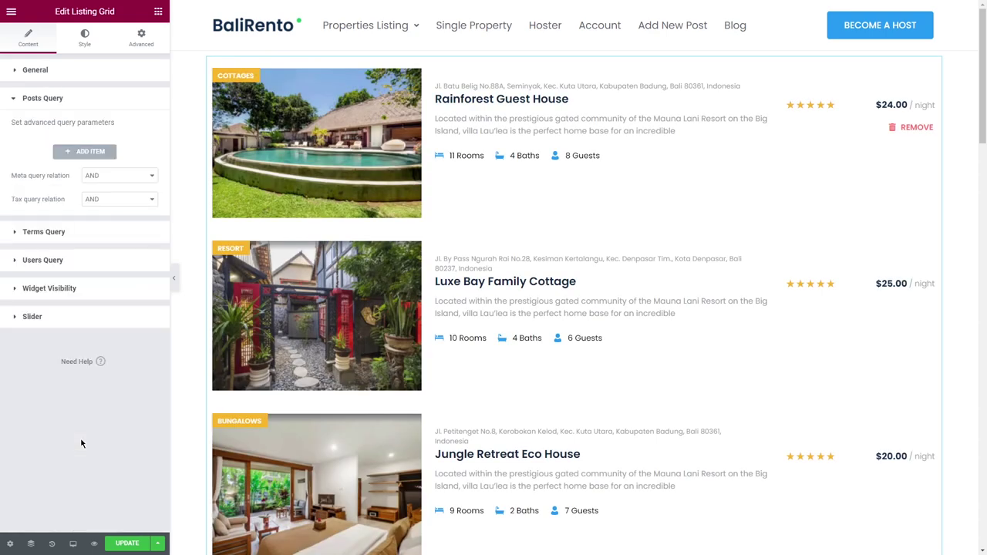
left_click(84, 151)
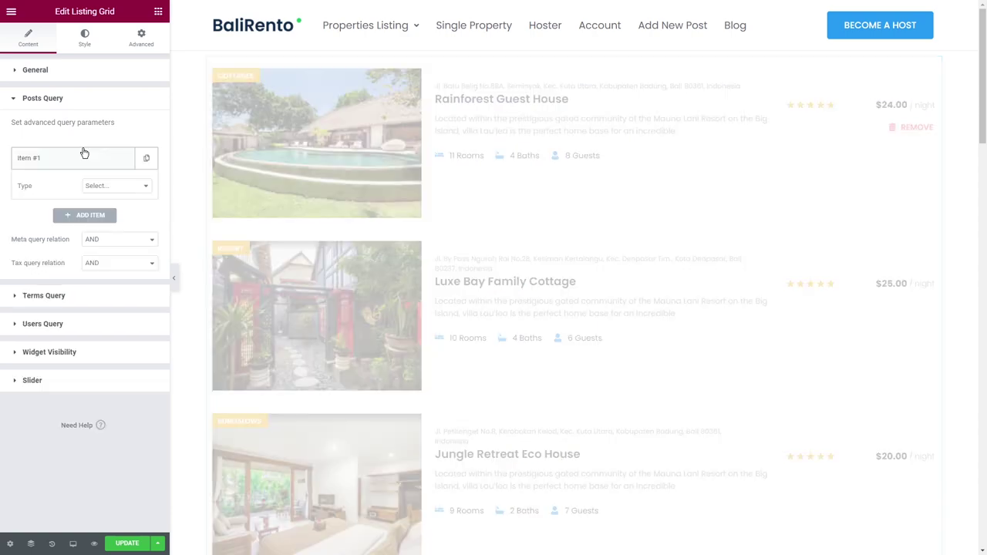
scroll(471, 256, "down", 9)
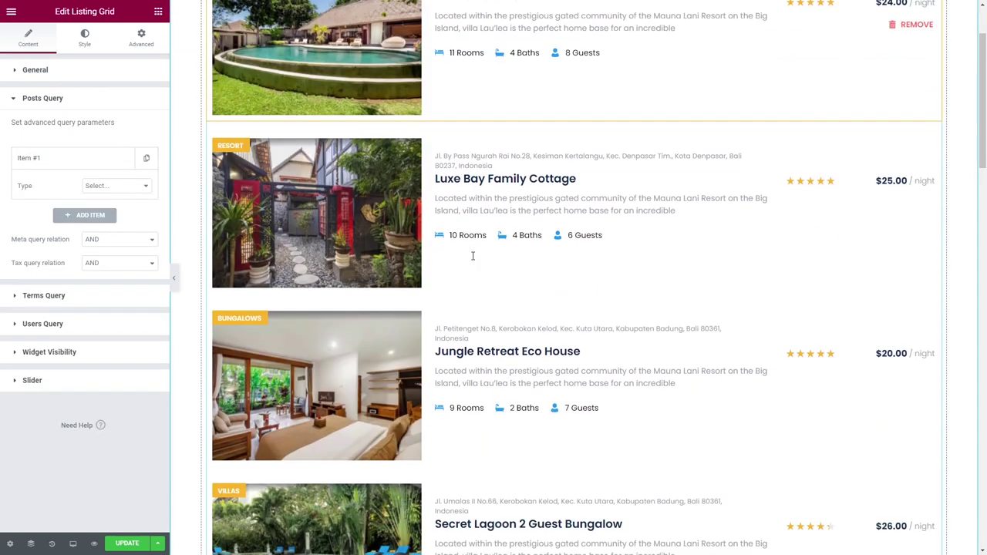
scroll(473, 256, "up", 10)
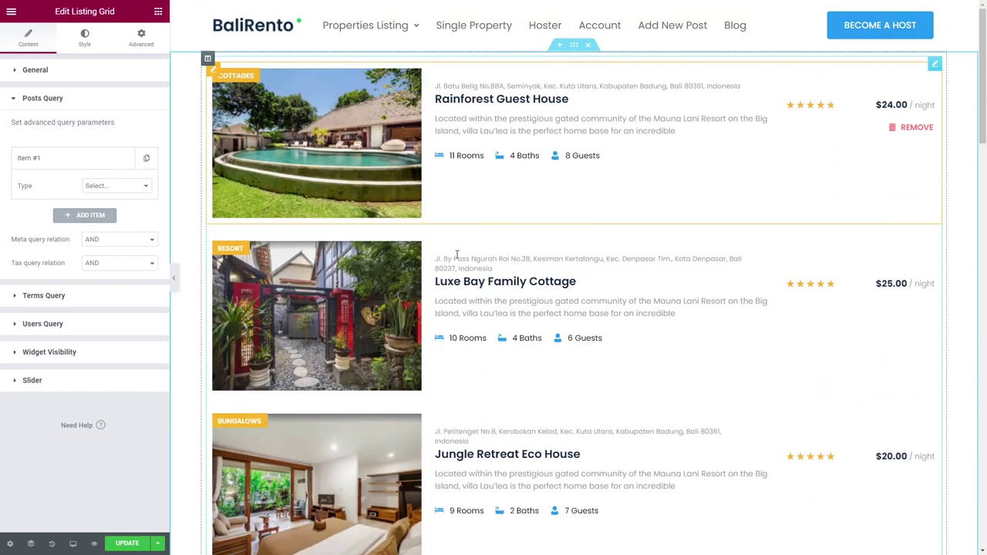
left_click(114, 186)
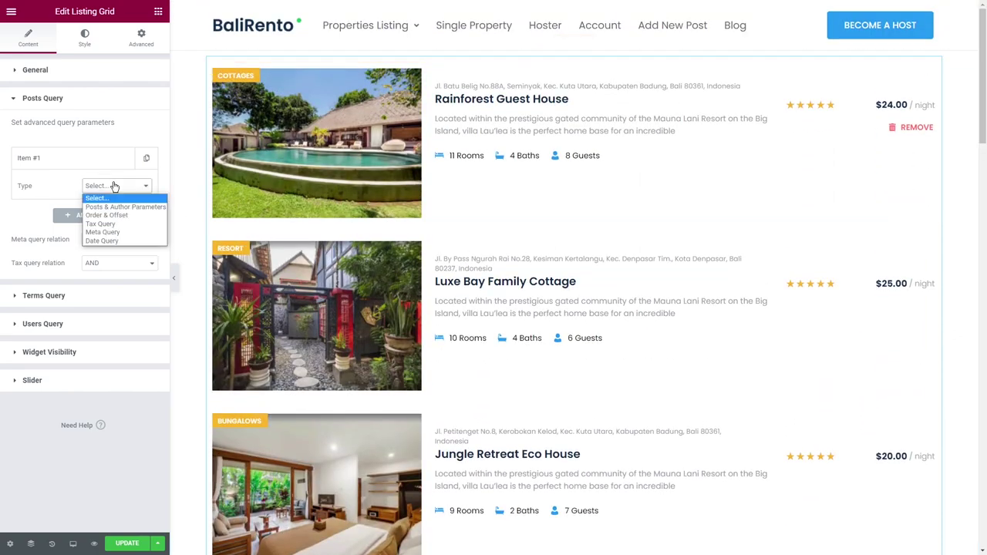
left_click(120, 208)
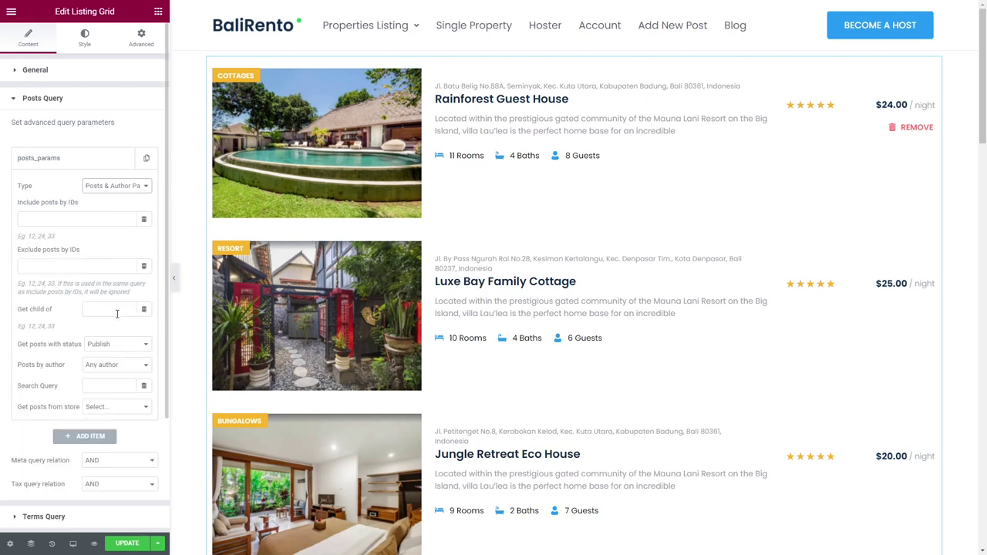
Set the listing grid's posts query to get its posts from the Favorites store.
left_click(114, 406)
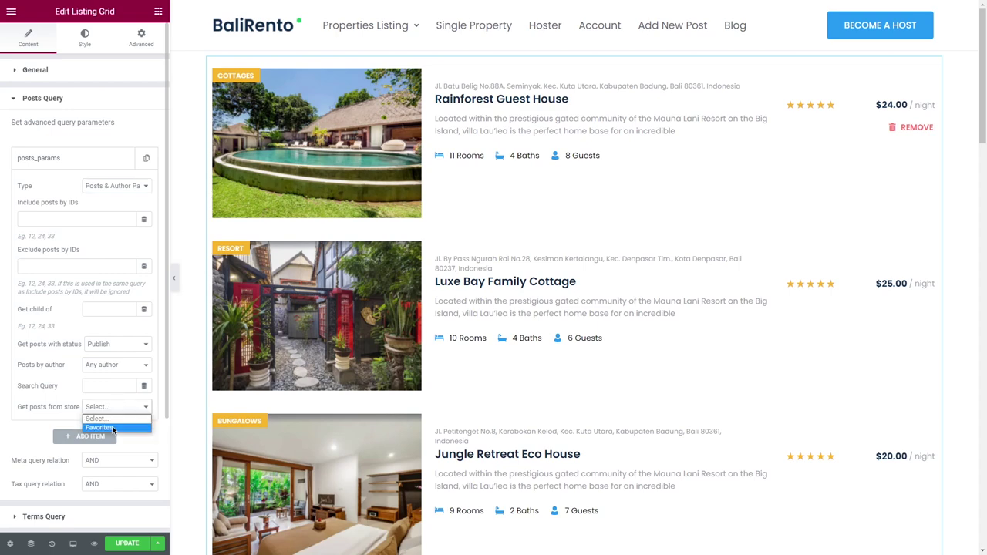
left_click(112, 426)
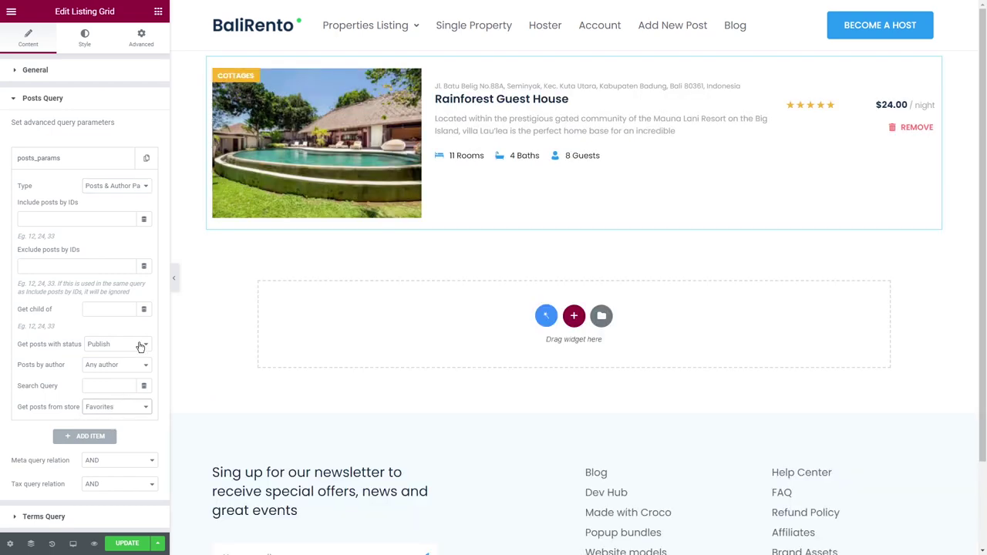
Unlink the section's padding values and set its top and bottom padding to 40 px.
right_click(185, 179)
left_click(192, 184)
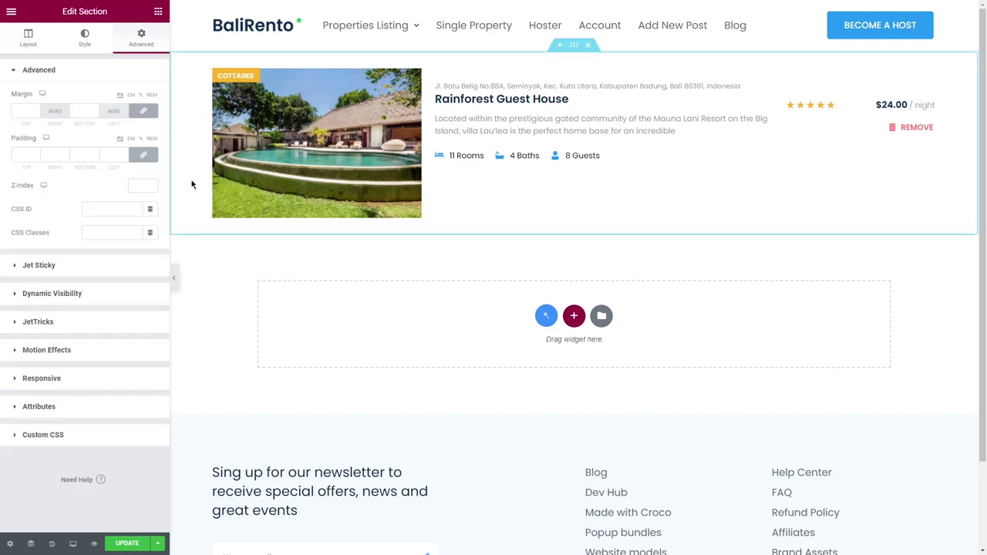
left_click(142, 154)
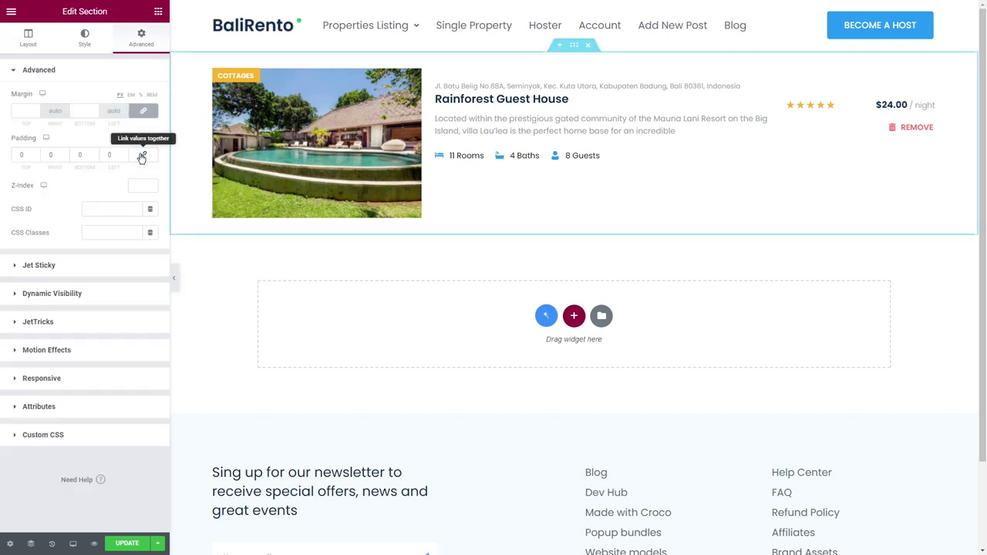
left_click(78, 155)
type("40")
left_click(15, 155)
type("40")
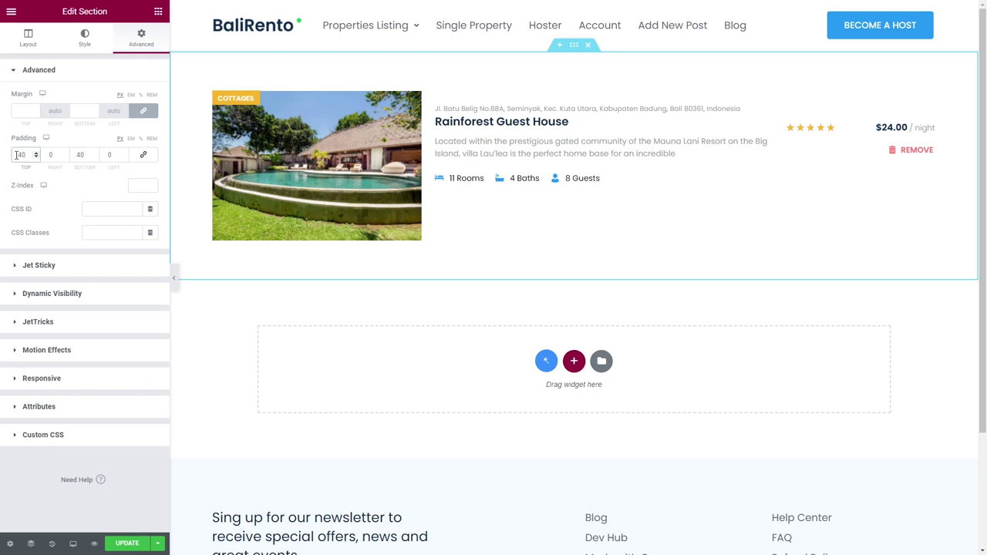
Add a Heading widget above the listing grid and make its title show the Favorites store's dynamic Store Count.
left_click(159, 11)
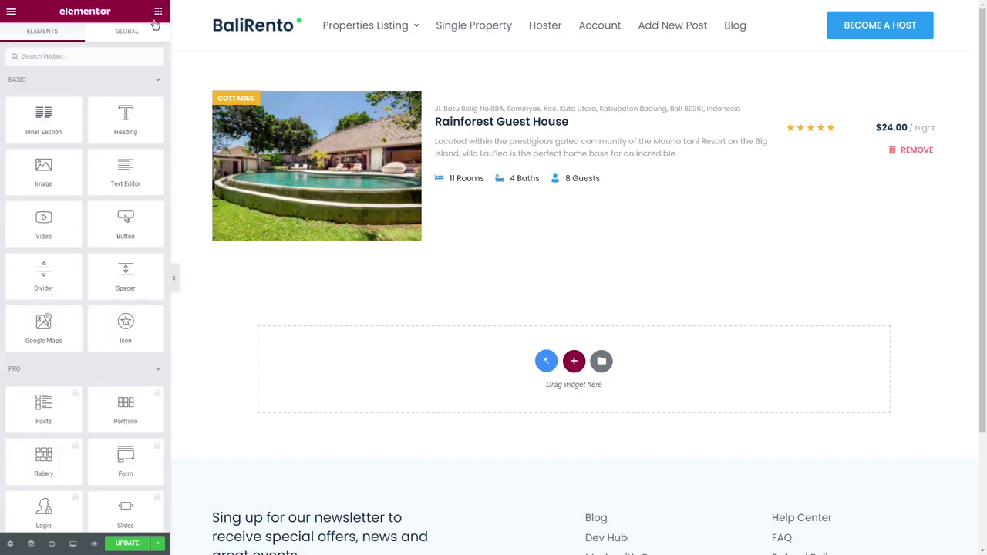
left_click_drag(123, 117, 238, 87)
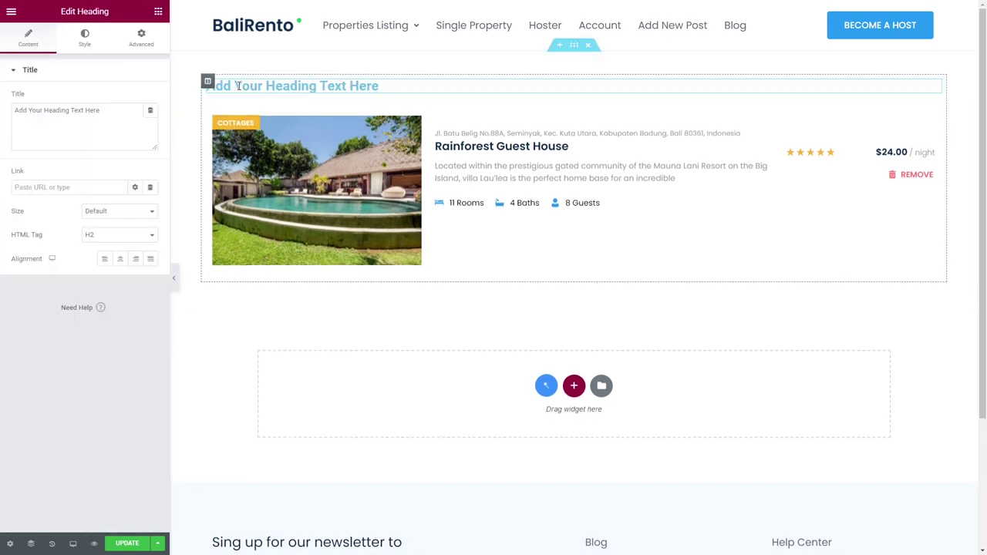
left_click(151, 110)
scroll(127, 166, "down", 5)
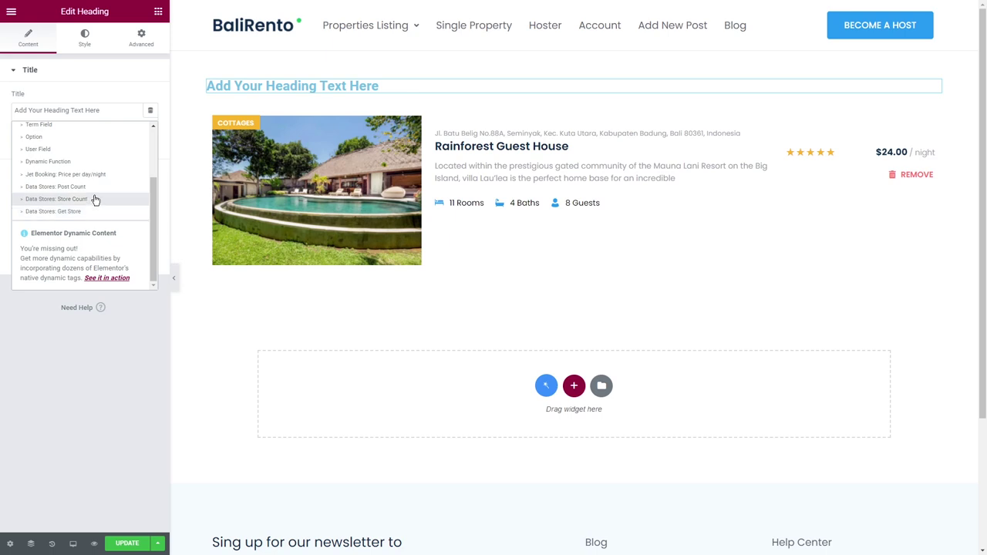
left_click(95, 199)
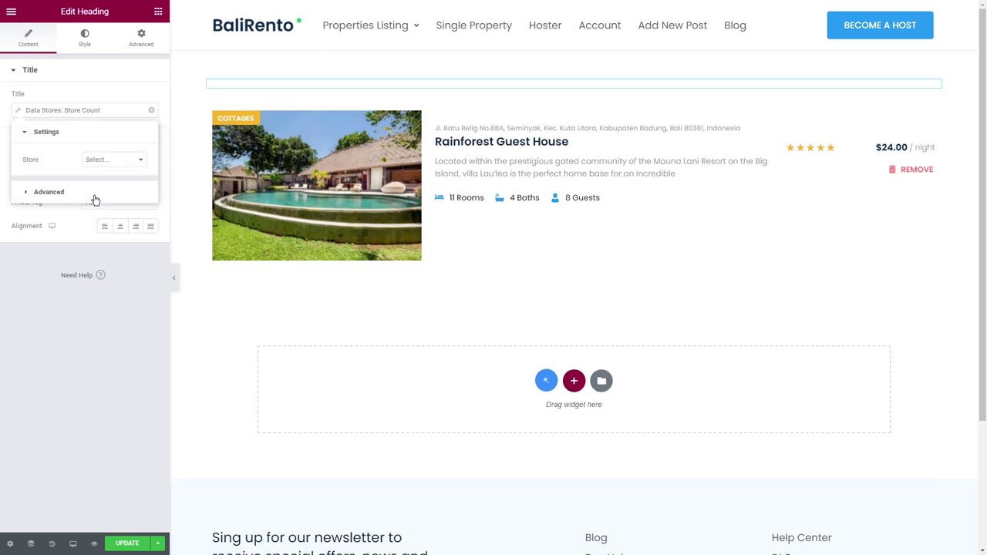
left_click(110, 159)
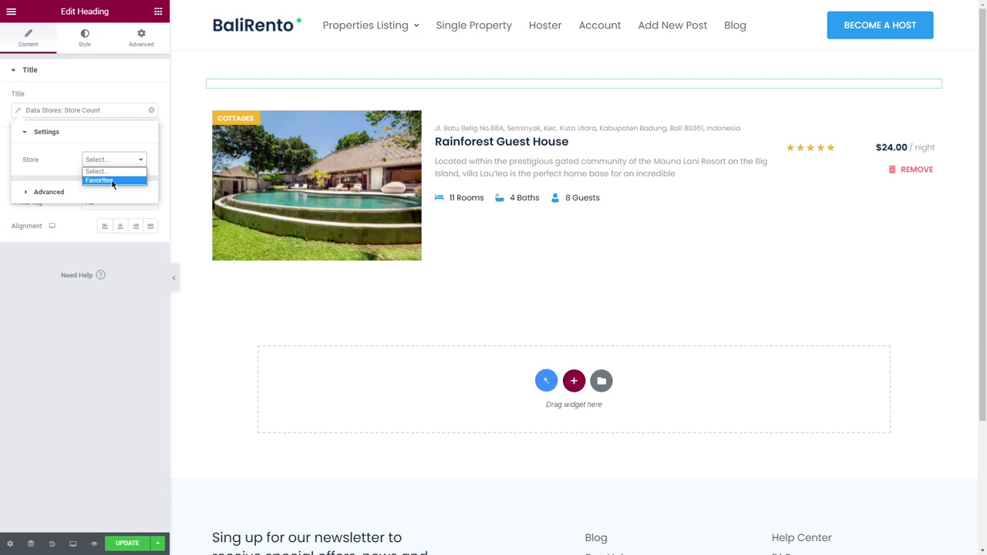
left_click(112, 181)
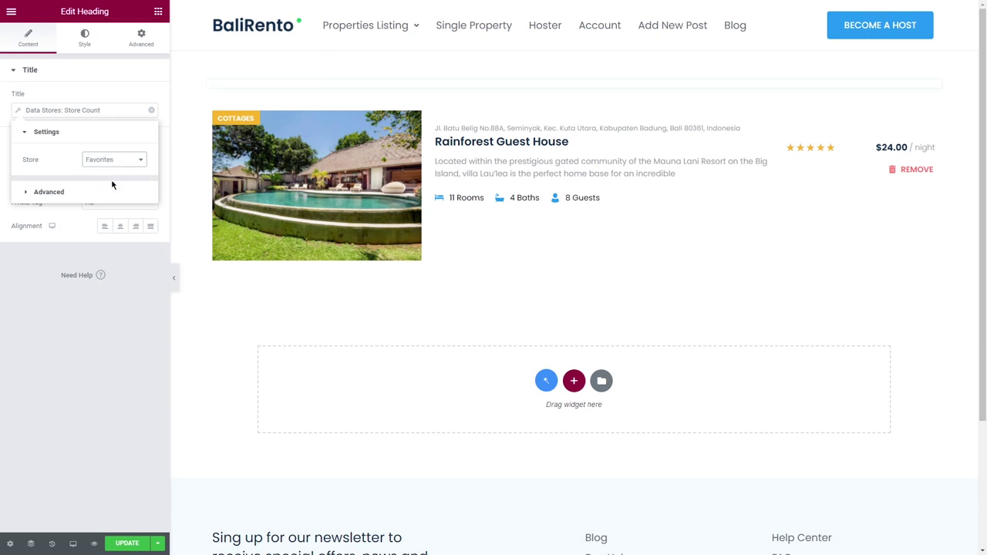
Put the text "Your saved properties:" before the heading's dynamic count.
left_click(77, 192)
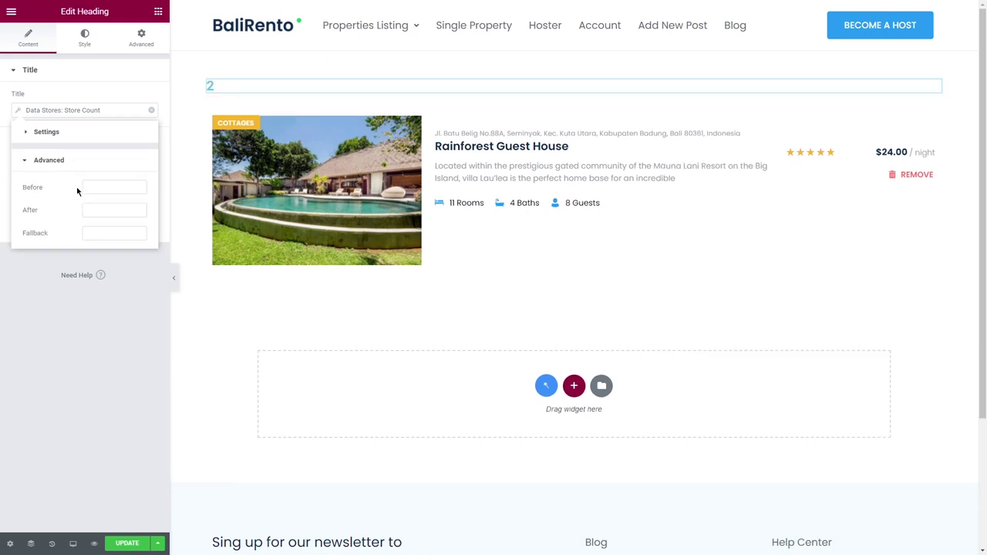
left_click(96, 186)
type("Your saved properties:")
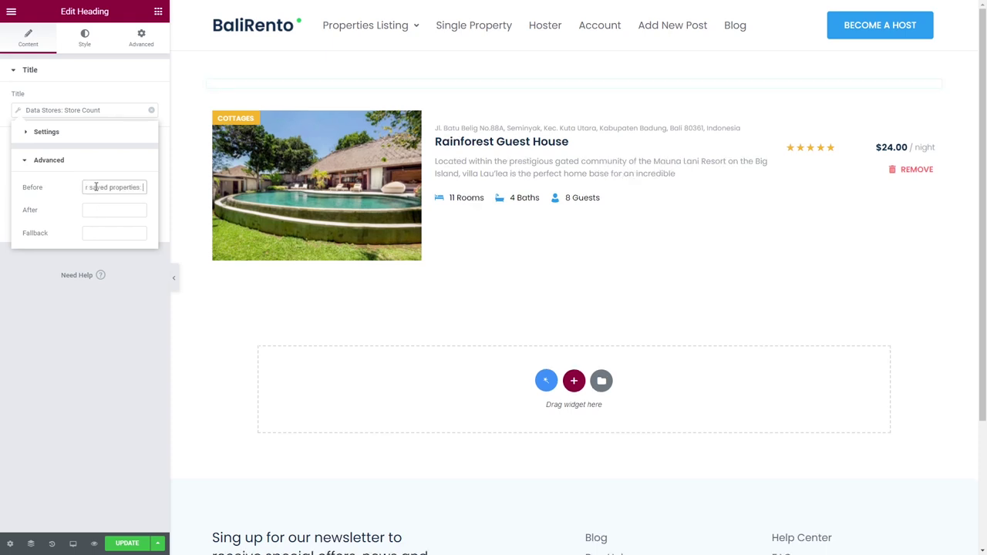
left_click(84, 39)
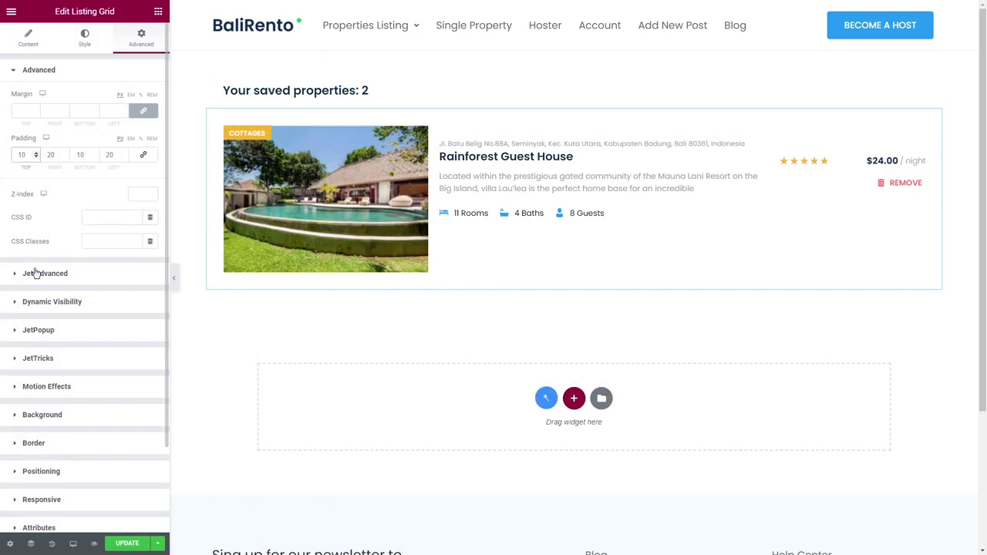
Give the page body a classic background in the color #F4FAFE.
left_click(10, 543)
left_click(86, 39)
left_click(135, 97)
left_click(150, 122)
type("#F4FAFE")
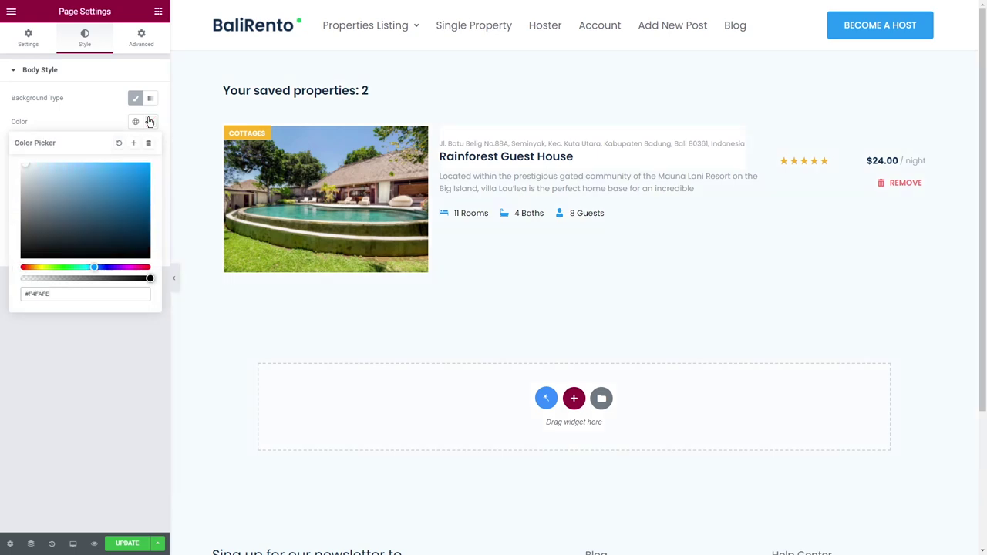
Give the column that holds the heading and listing grid a classic white background.
left_click(207, 81)
left_click(100, 47)
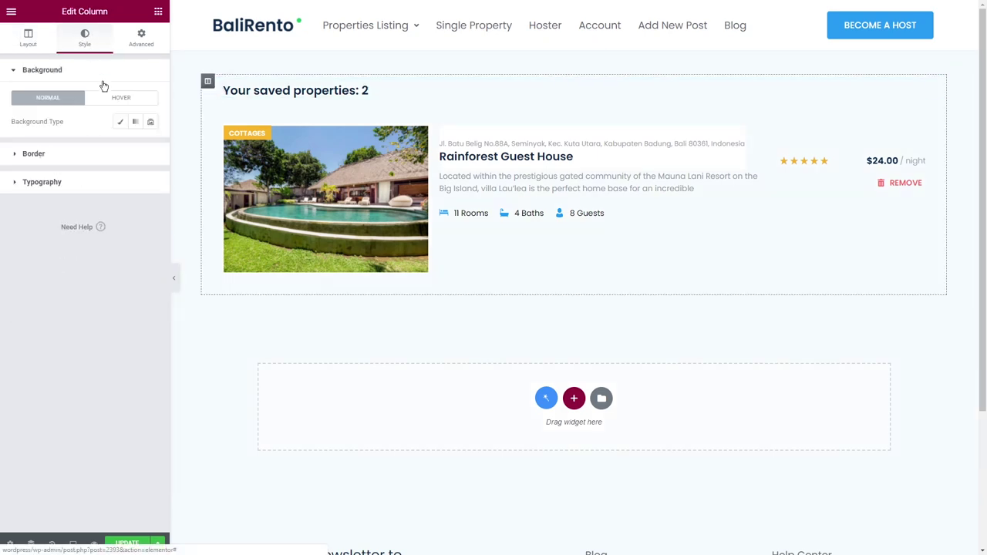
left_click(121, 121)
left_click(150, 145)
type("#F4FAFE")
left_click(71, 145)
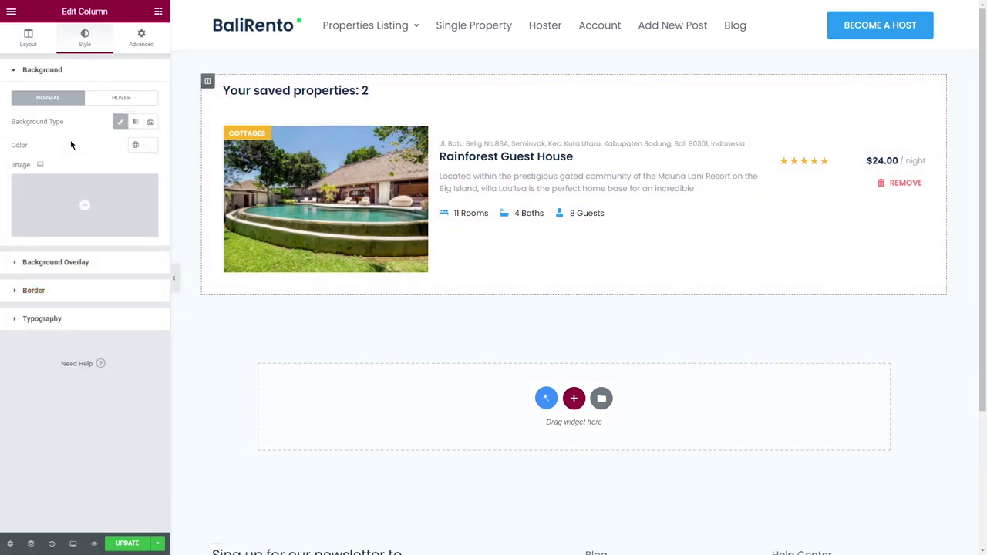
Update the My Favorites page and exit the page builder to the WordPress pages list.
left_click(128, 544)
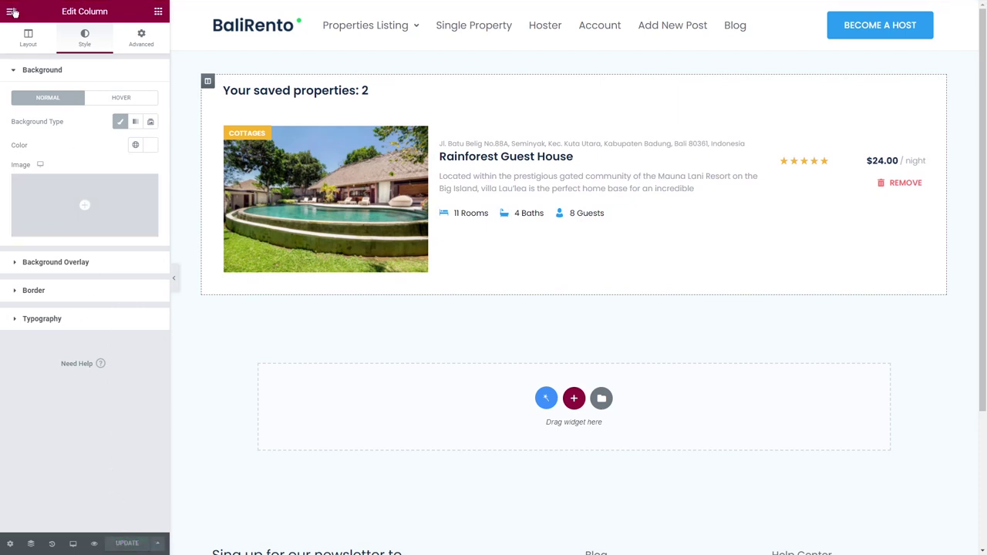
left_click(11, 11)
left_click(65, 207)
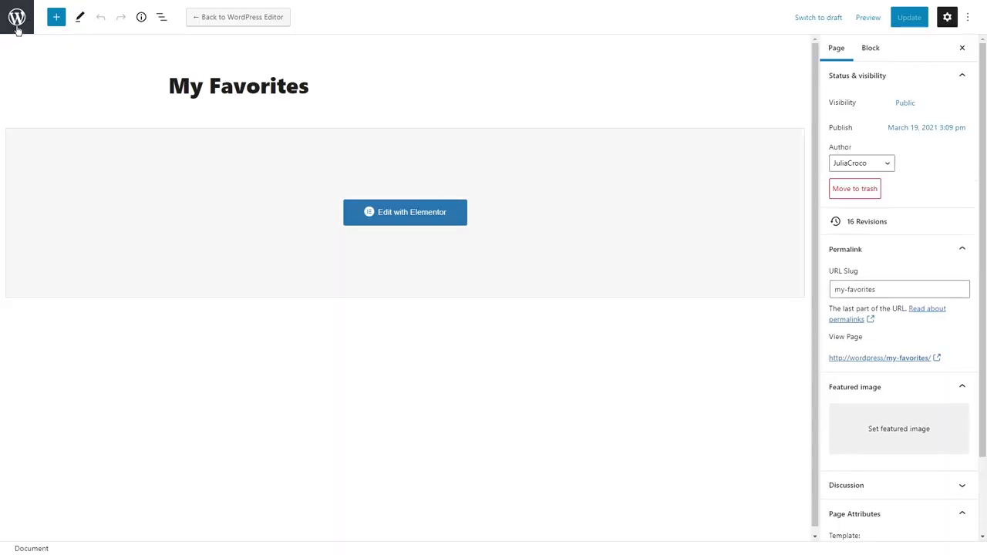
left_click(16, 17)
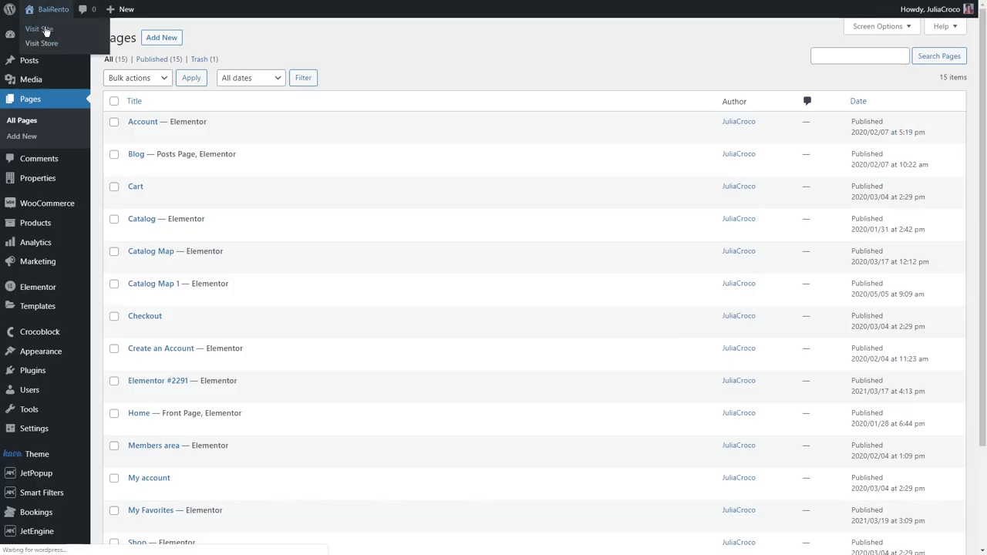
Visit the live site and save Rainforest Guest House, Luxe Bay Family Cottage and Jungle Retreat Eco House as favorites.
left_click(42, 23)
scroll(39, 92, "down", 5)
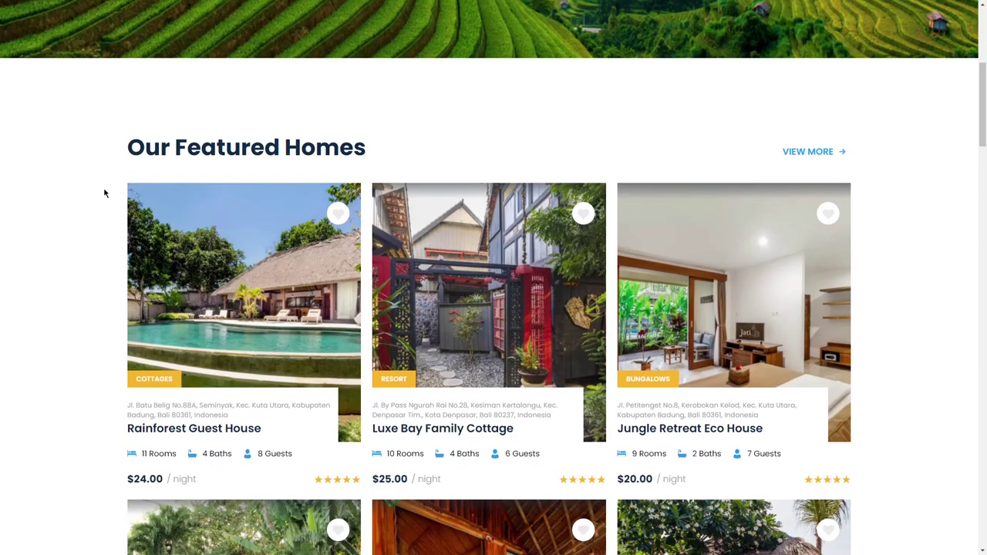
left_click(337, 214)
left_click(583, 213)
left_click(829, 214)
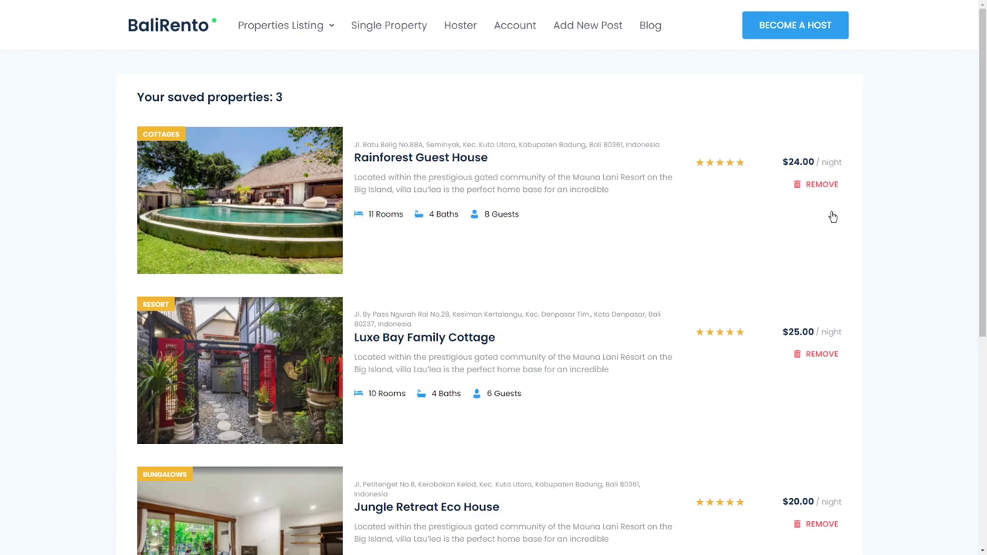
Remove all three saved properties from the live My Favorites page.
scroll(831, 216, "down", 3)
scroll(831, 215, "up", 2)
left_click(826, 135)
left_click(827, 135)
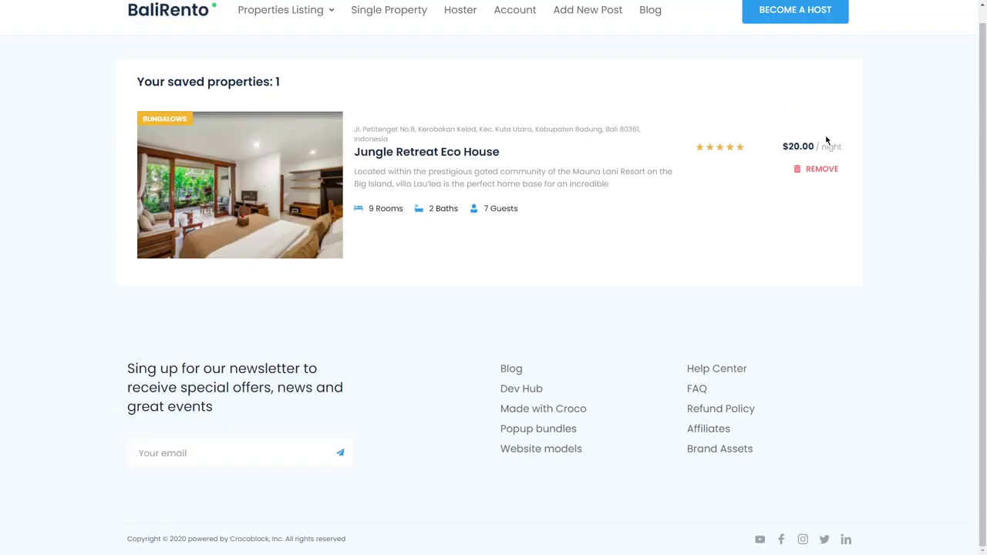
left_click(822, 170)
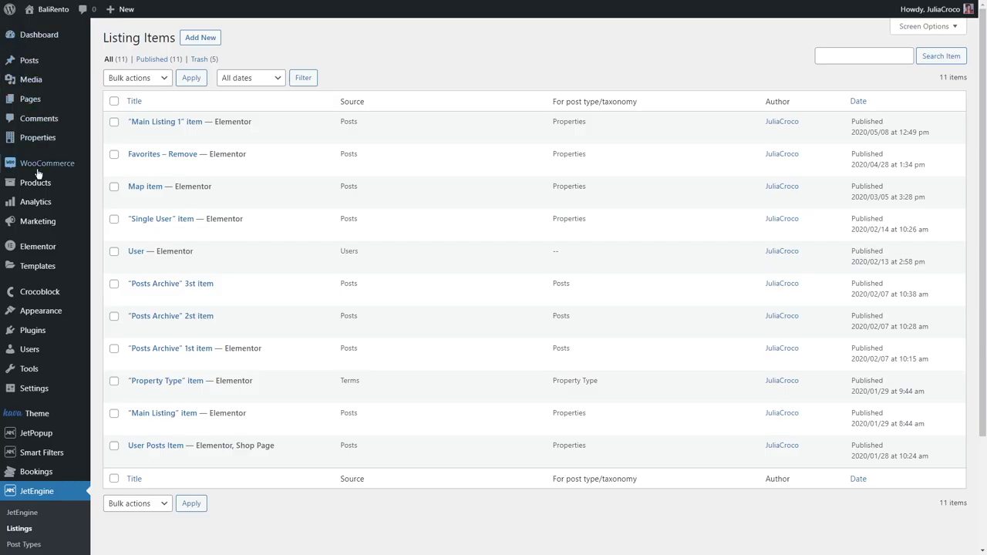
Add a new JetEngine data store named "Recently Viewed".
left_click(47, 513)
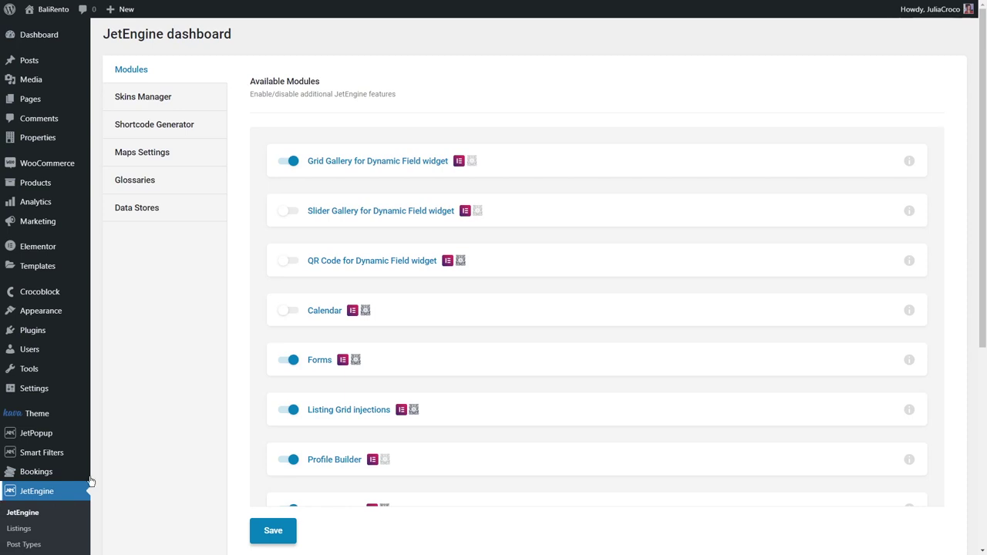
left_click(181, 207)
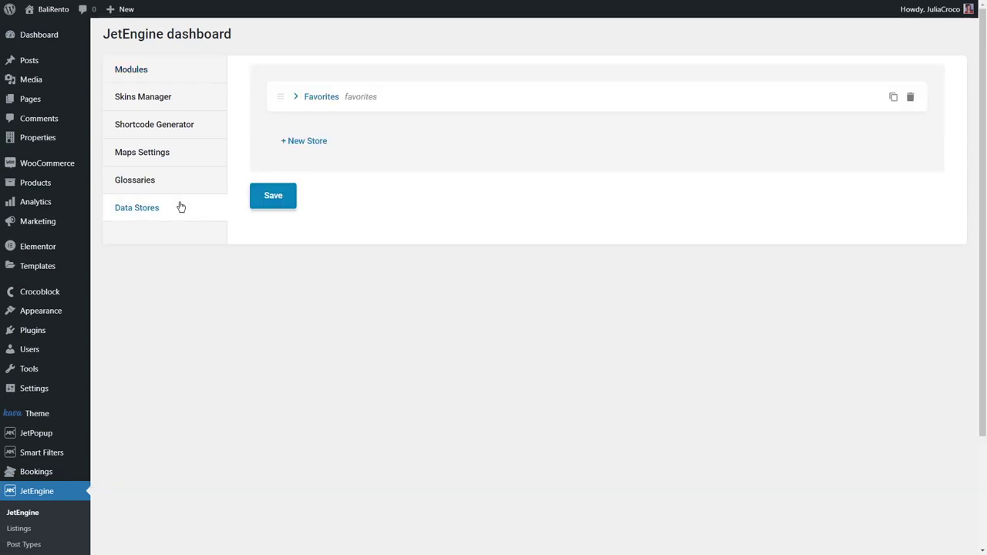
left_click(315, 142)
left_click(621, 180)
type("Recently Viewe")
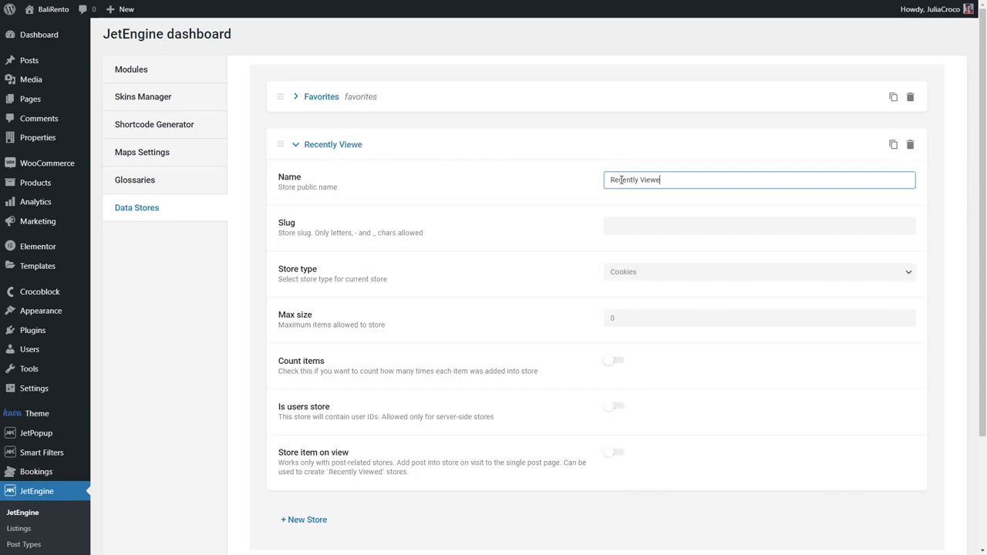
type("d")
left_click(652, 226)
Keep Cookies as the new store's type, set its max size to 6 and enable storing items on view.
left_click(659, 274)
left_click(660, 274)
left_click(616, 319)
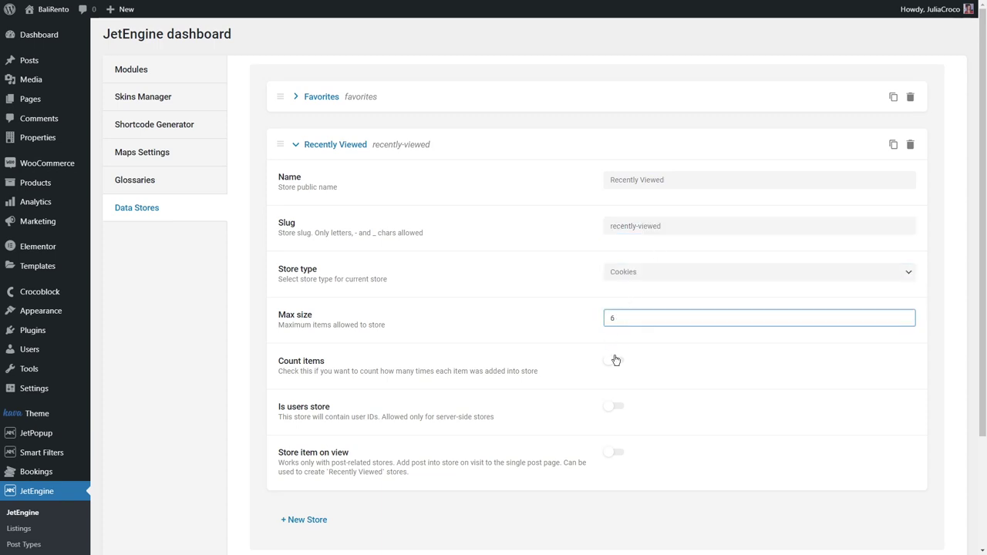
left_click(617, 453)
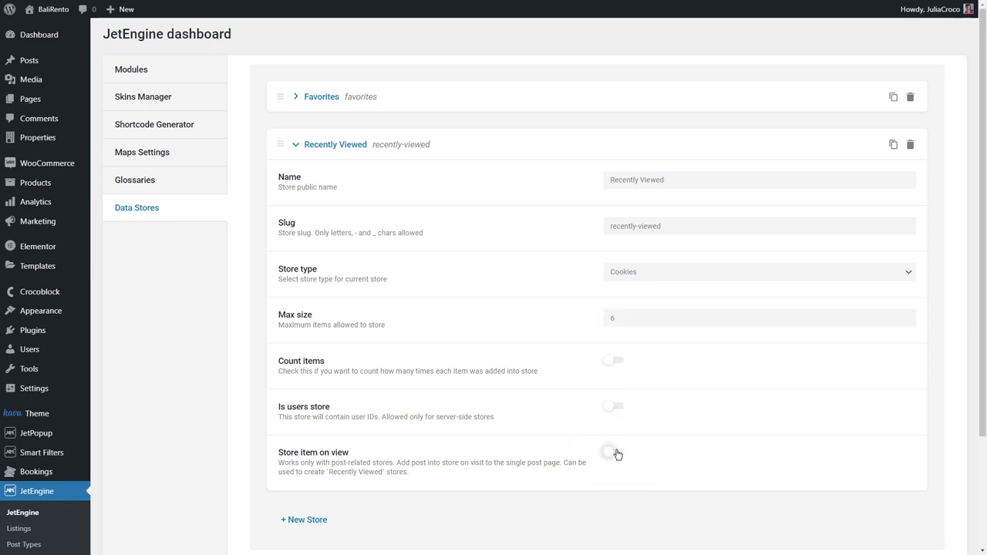
Set the Recently Viewed store to watch the Properties post type and save the data stores.
scroll(617, 454, "down", 2)
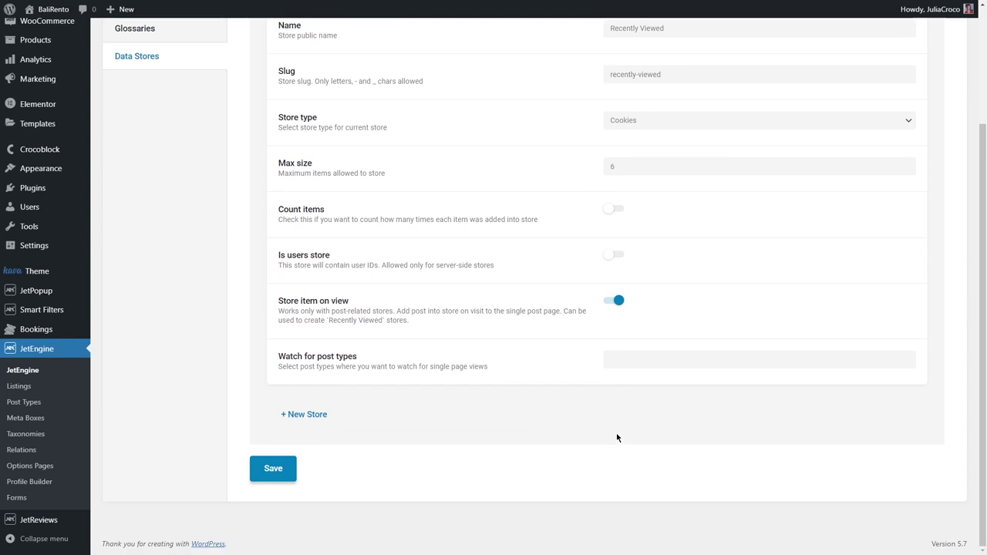
left_click(618, 360)
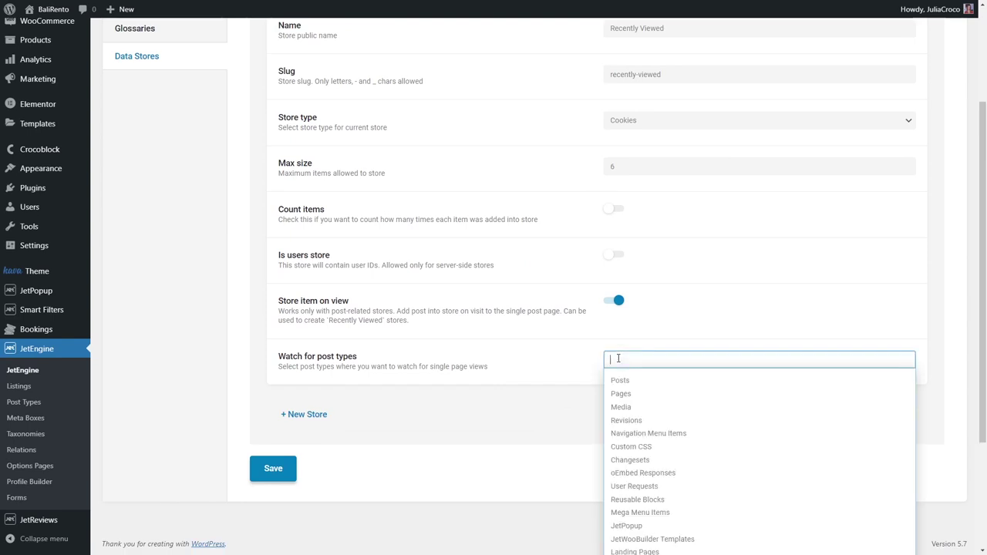
scroll(617, 363, "down", 2)
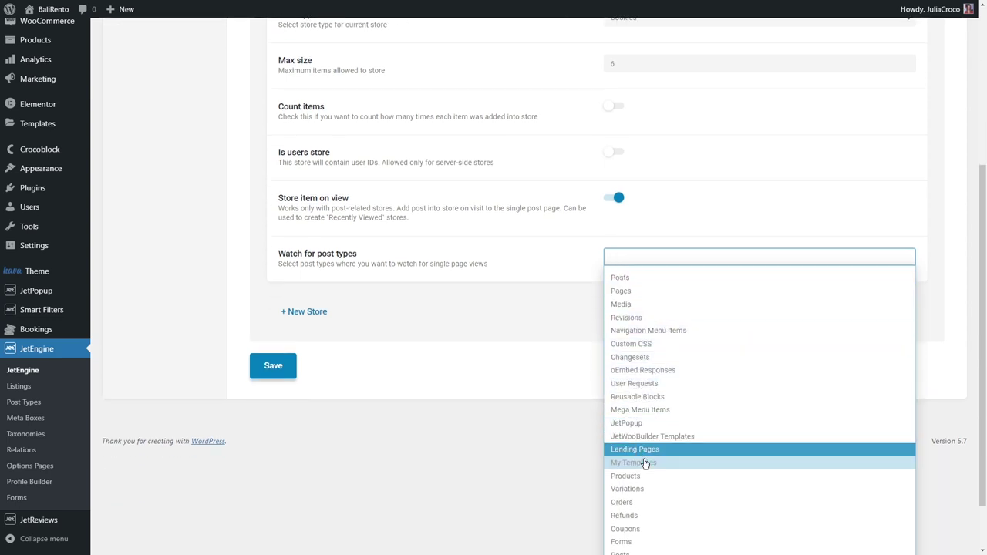
scroll(645, 489, "down", 1)
scroll(644, 488, "down", 1)
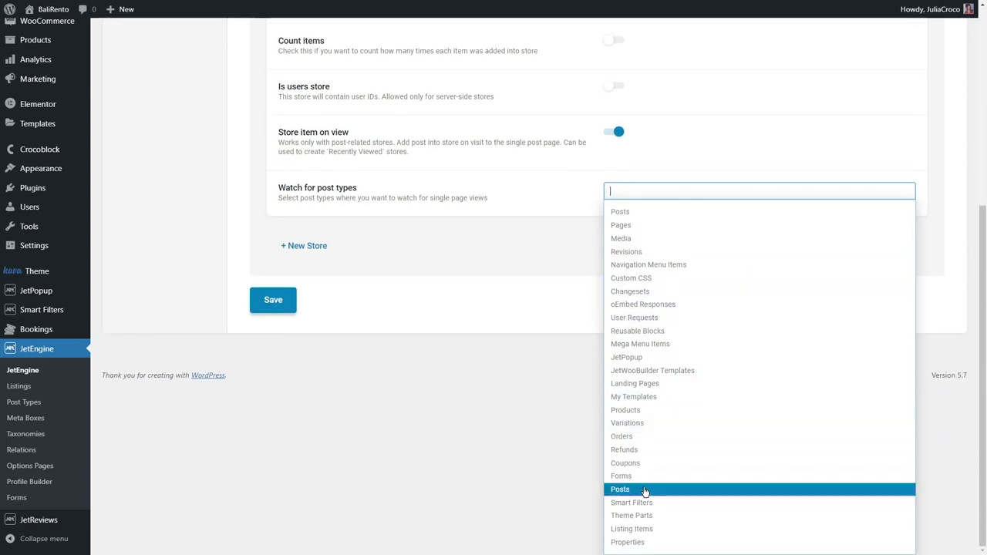
left_click(636, 544)
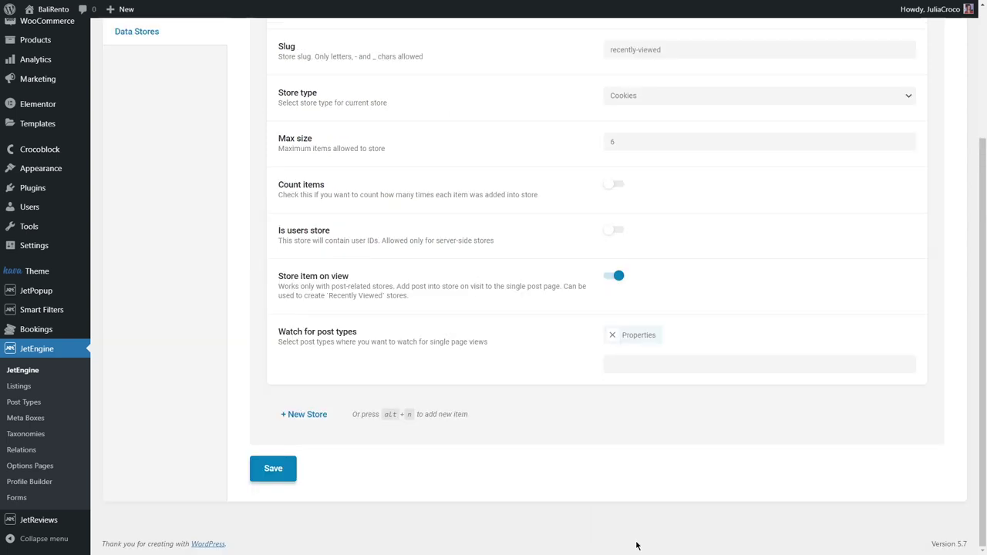
left_click(273, 468)
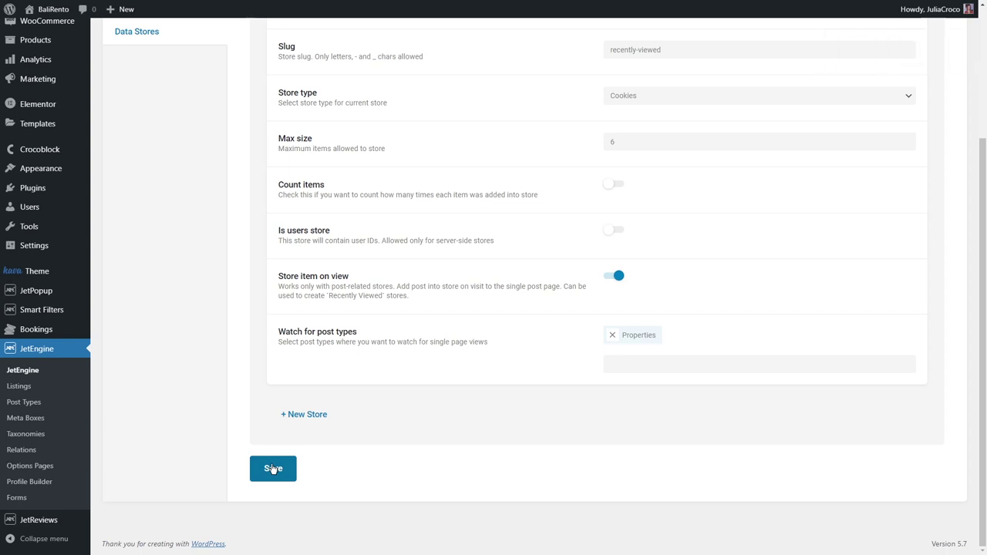
Open the Home page from the site's pages for editing in Elementor.
scroll(60, 151, "up", 3)
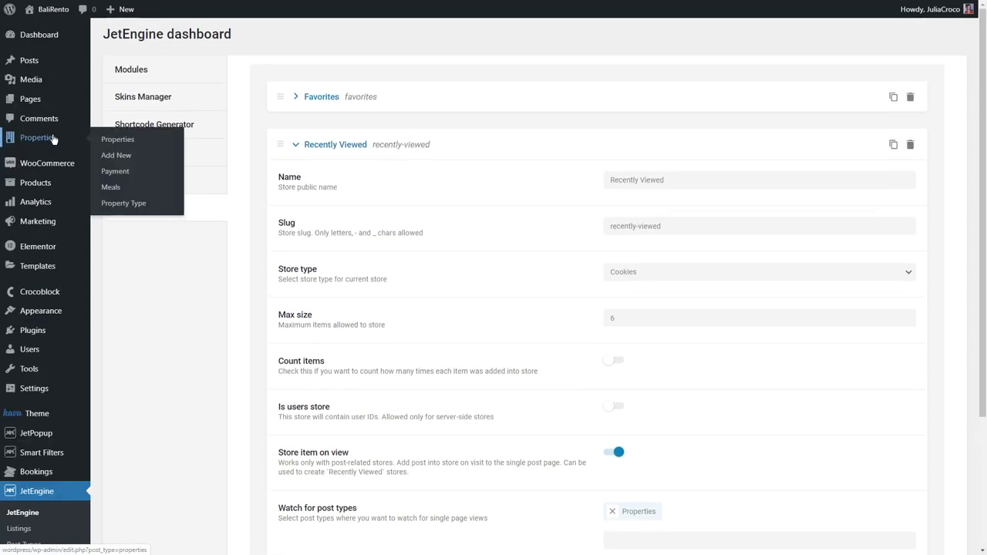
left_click(115, 102)
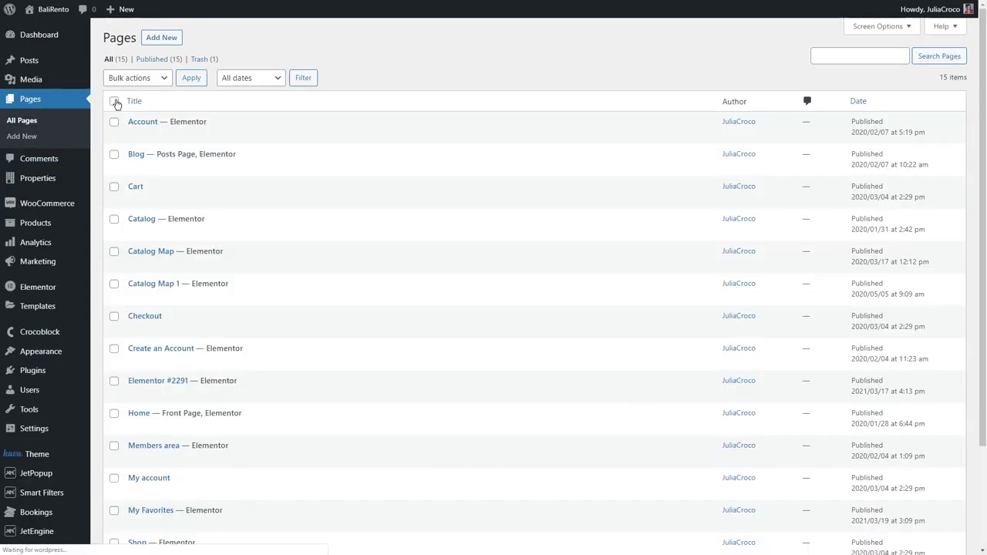
left_click(246, 426)
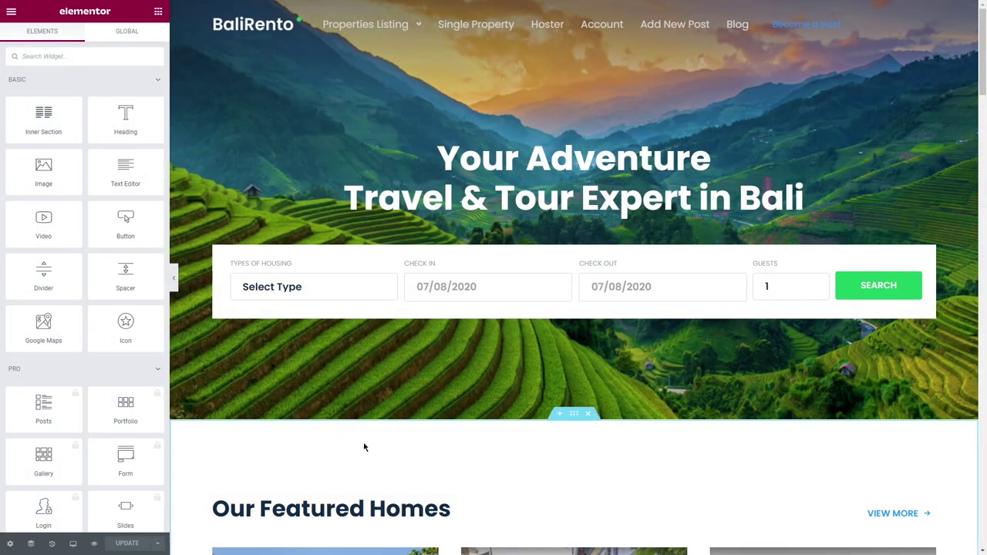
Copy the listing grid from Our Featured Homes and paste it into the empty section above Some Tips & Articles.
left_click_drag(984, 89, 983, 172)
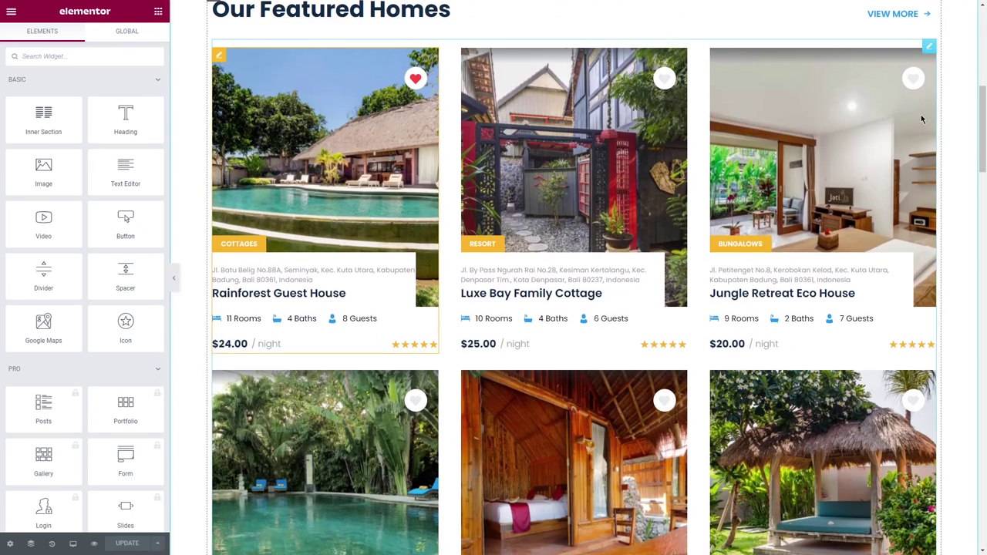
right_click(967, 151)
left_click(917, 142)
left_click_drag(982, 126, 978, 306)
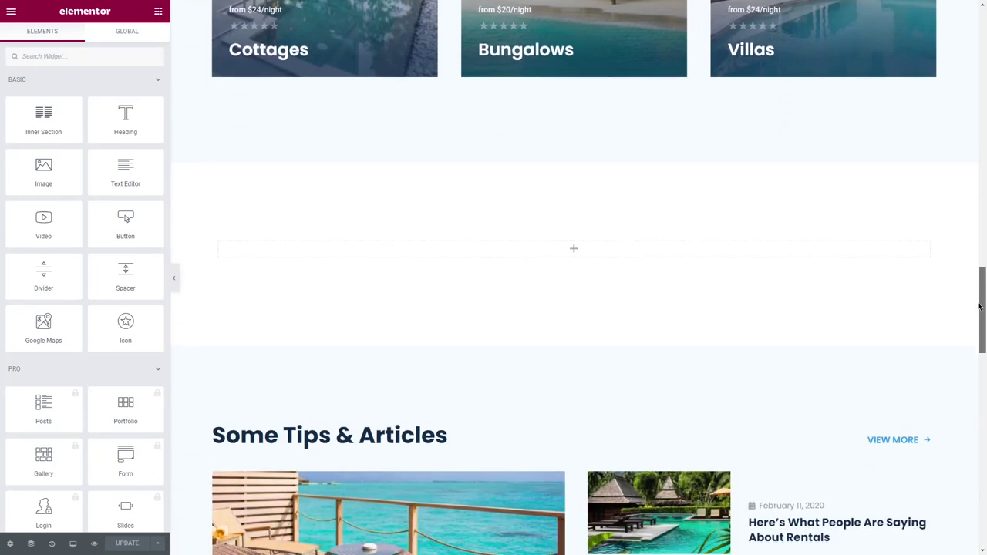
right_click(697, 252)
left_click(718, 334)
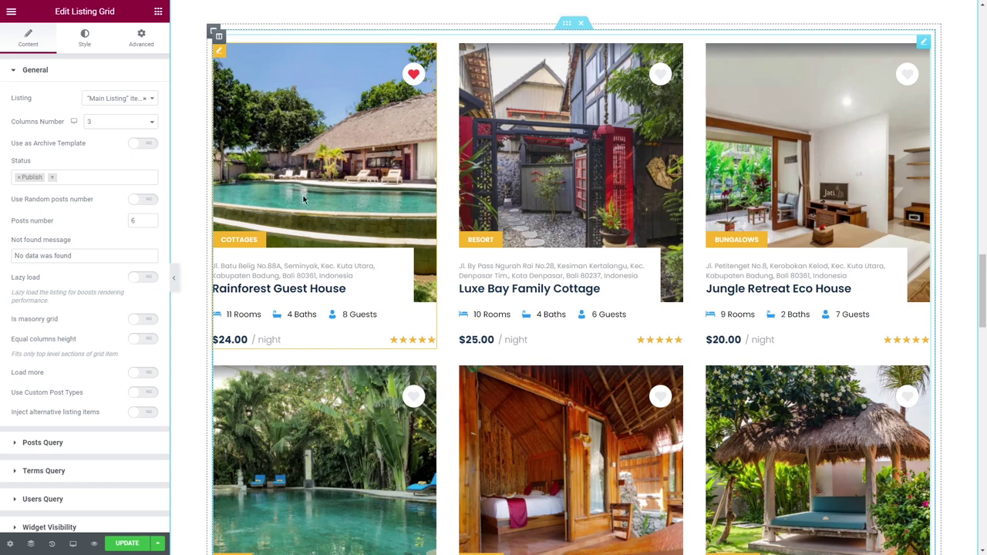
Add a Posts & Author Parameters query to the pasted listing grid and have it get posts from the Recently Viewed store.
left_click(147, 71)
left_click(134, 98)
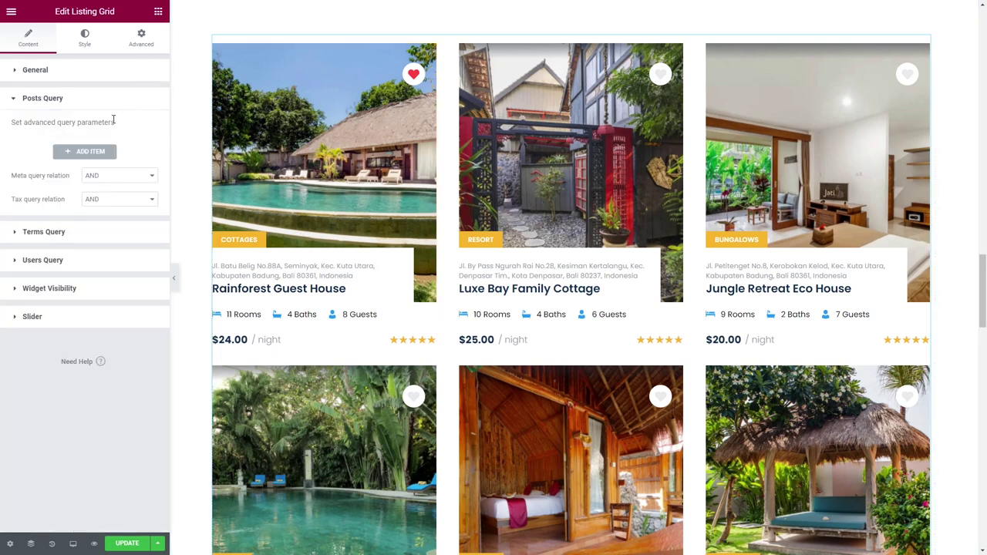
left_click(93, 151)
left_click(113, 186)
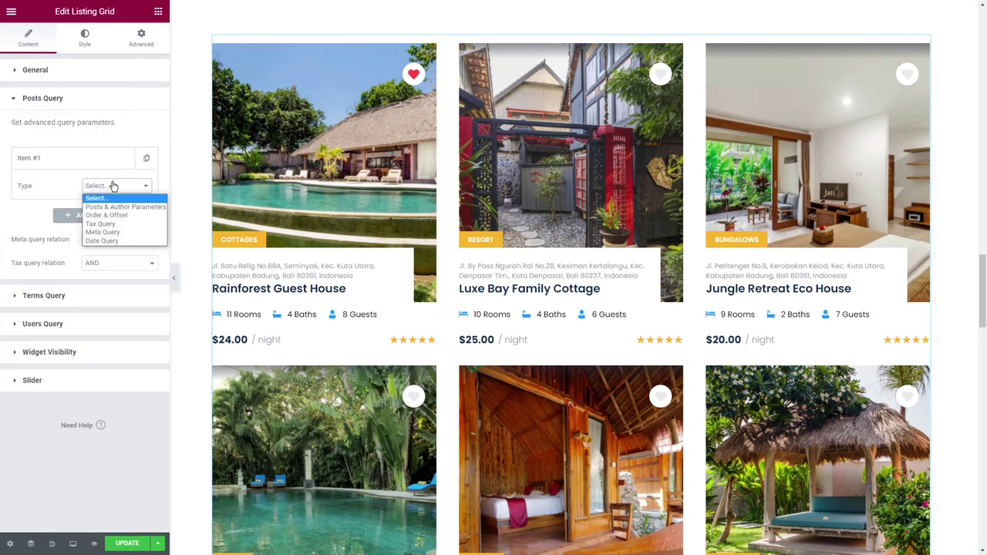
left_click(123, 206)
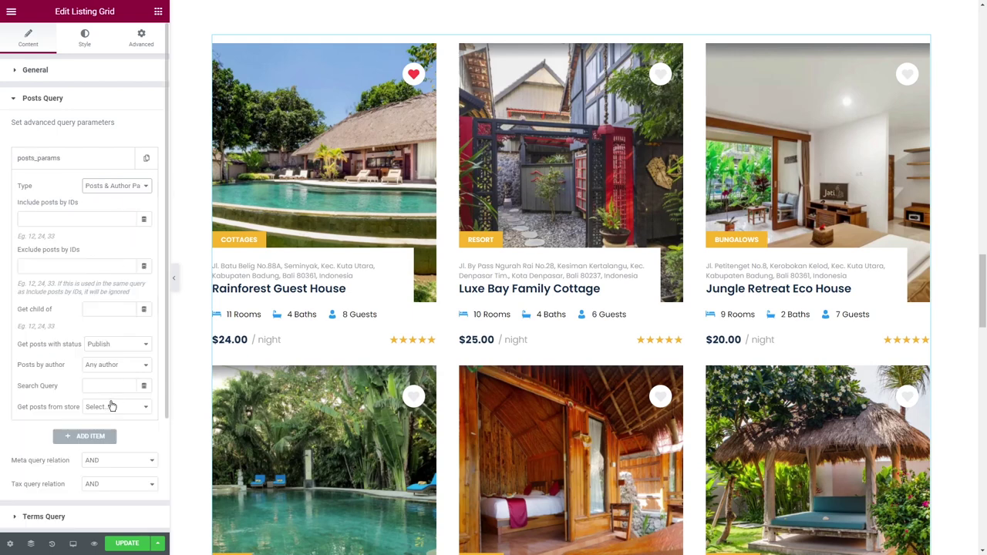
left_click(112, 407)
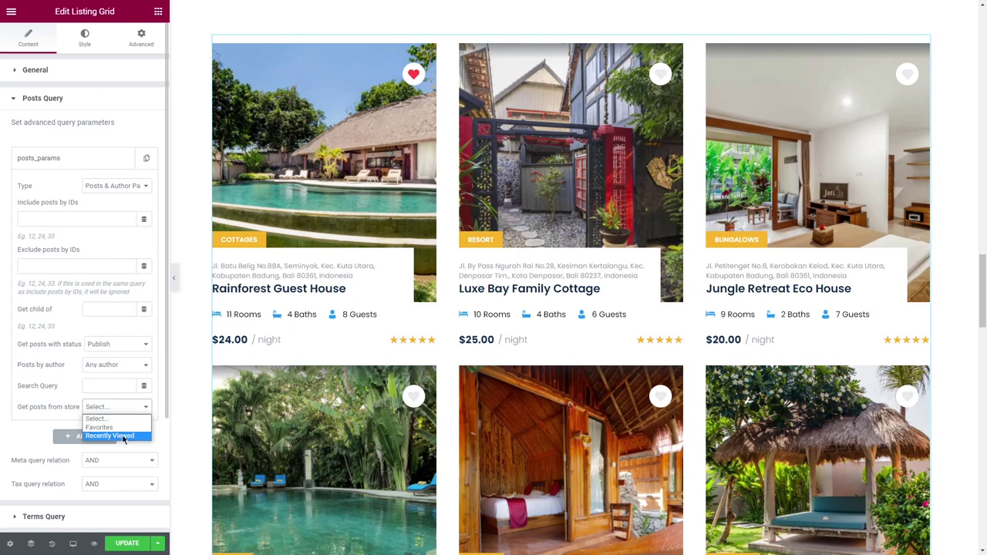
left_click(124, 436)
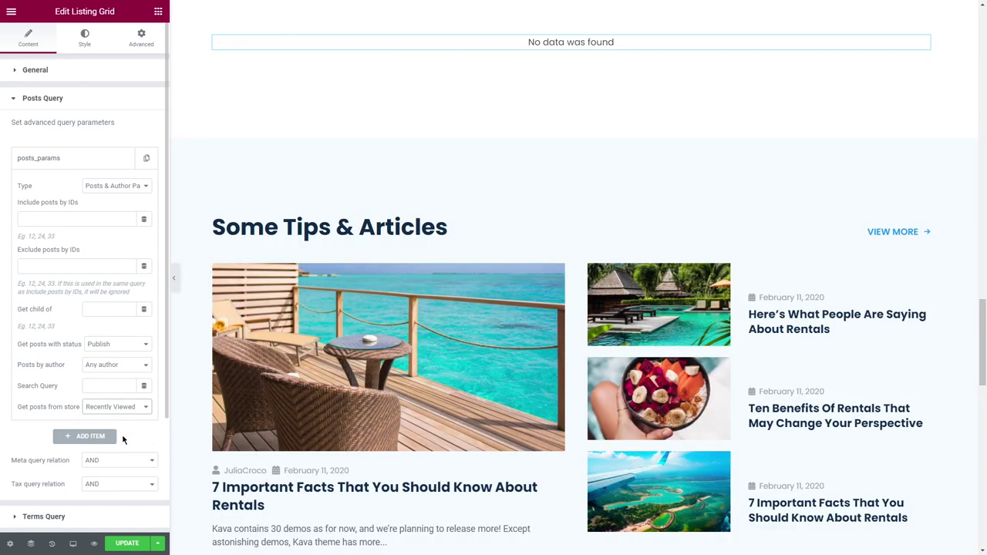
scroll(277, 170, "up", 3)
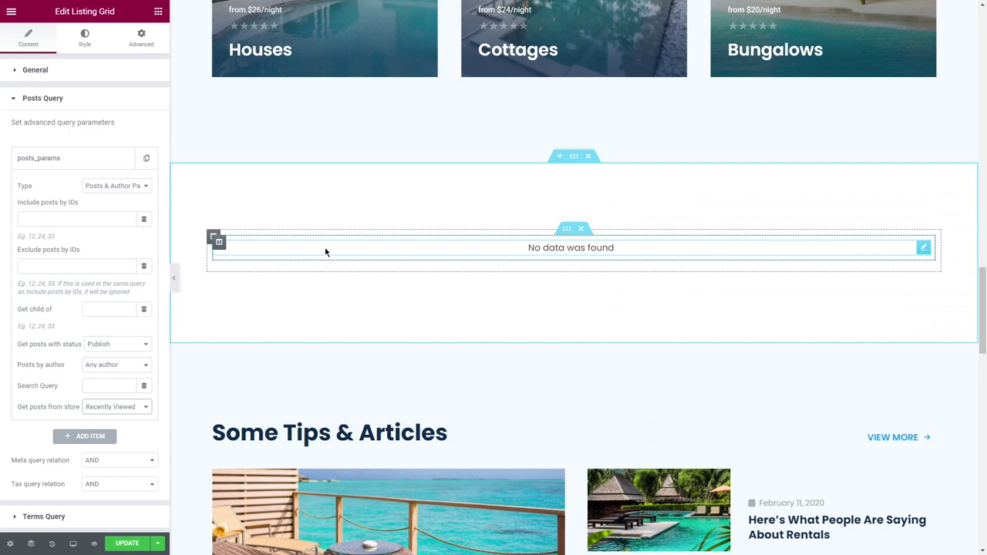
Enable the slider for the listing grid and set its slides to scroll to 2.
left_click(106, 98)
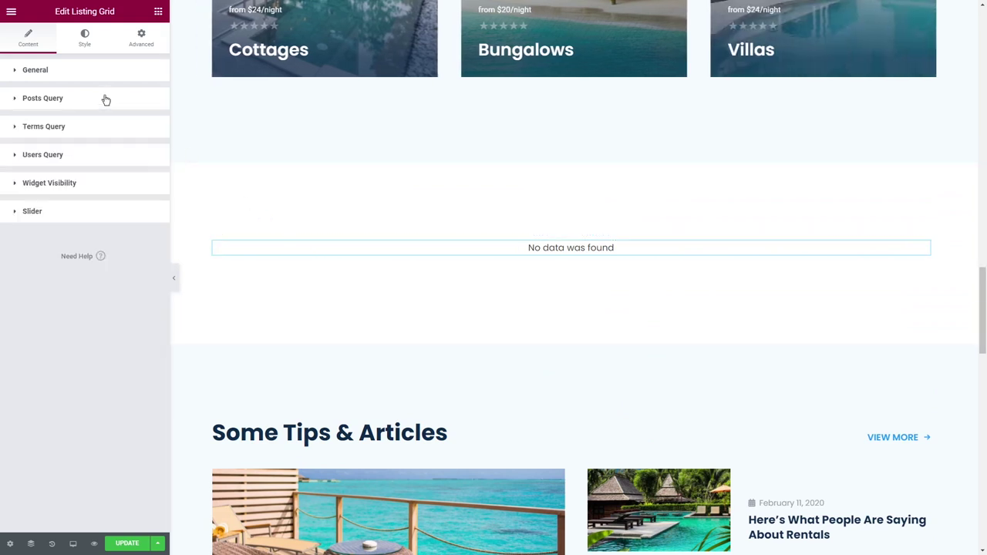
left_click(92, 211)
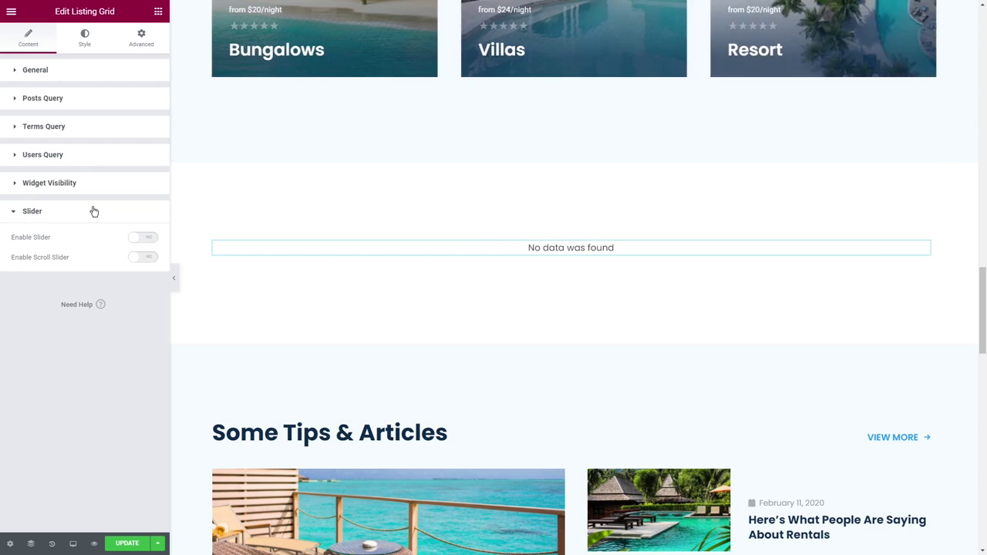
left_click(145, 237)
left_click(128, 257)
left_click(120, 274)
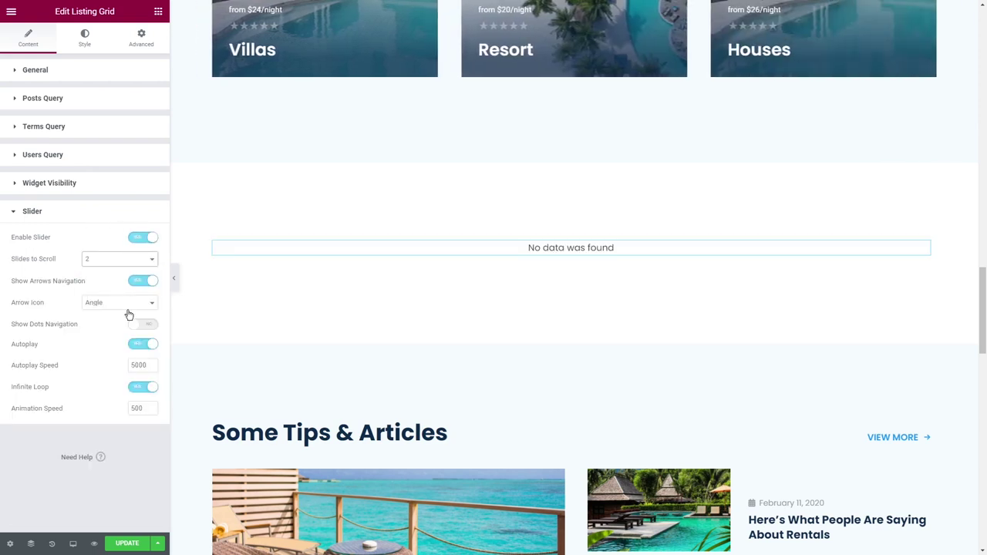
Turn on the slider's dots navigation and turn off its autoplay, arrows navigation and infinite loop.
left_click(141, 345)
left_click(145, 324)
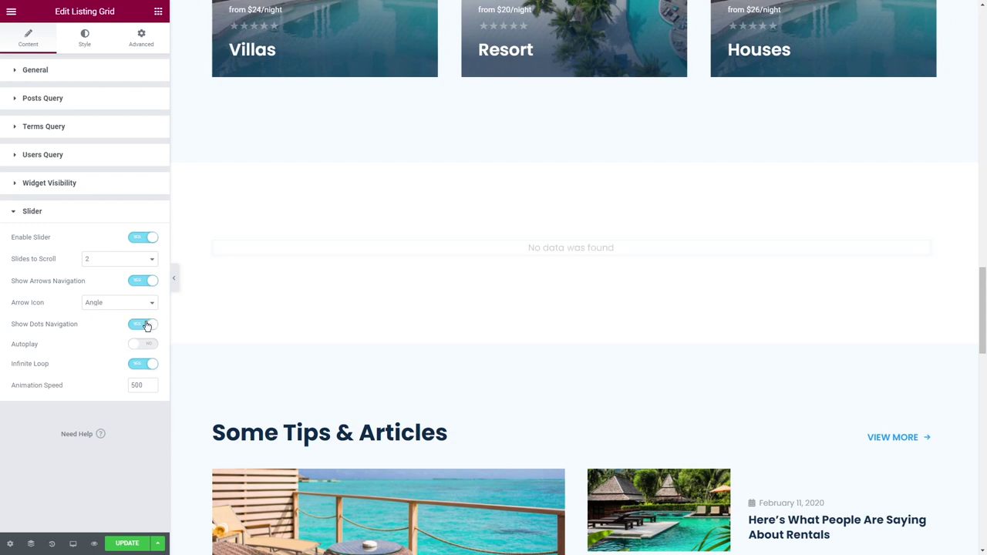
left_click(147, 282)
left_click(137, 340)
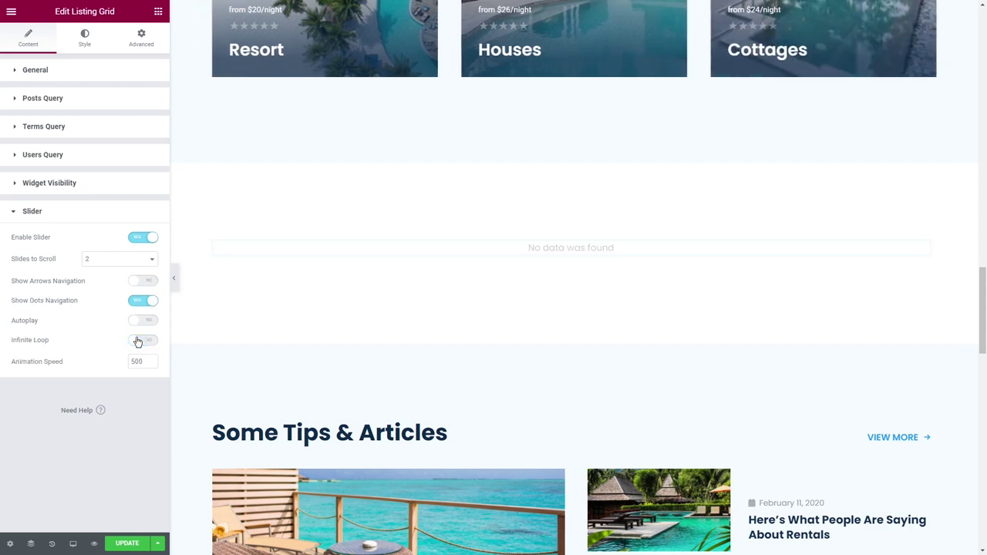
Place a heading above the new listing grid and title it "Recently Viewed Properties".
left_click_drag(324, 432, 306, 280)
left_click_drag(927, 272, 881, 242)
left_click(95, 110)
left_click_drag(95, 110, 12, 110)
type("Rec")
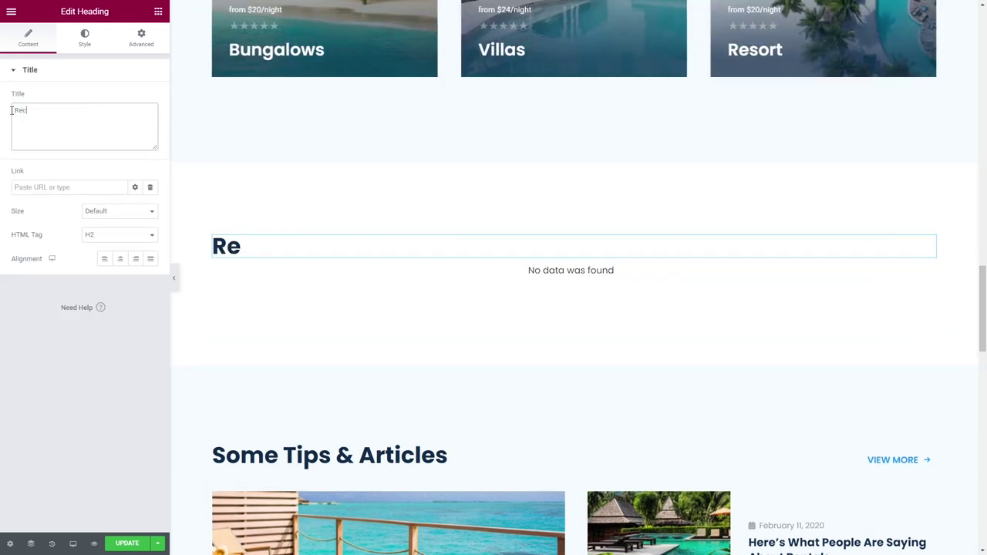
type("ently Viewed Properties")
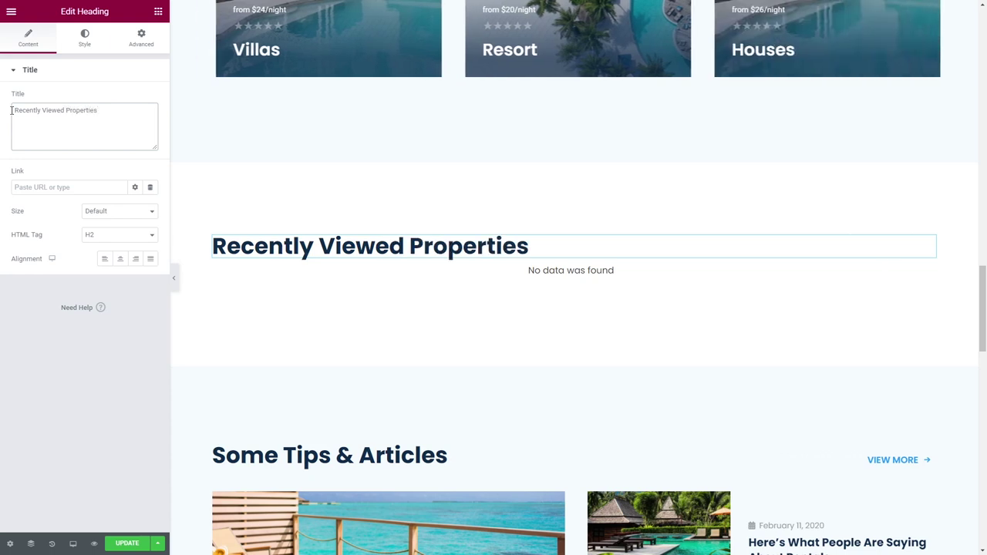
Unlink the new heading's padding, set its bottom padding to 20 px and update the page.
left_click(141, 37)
left_click(143, 154)
left_click(80, 154)
type("20")
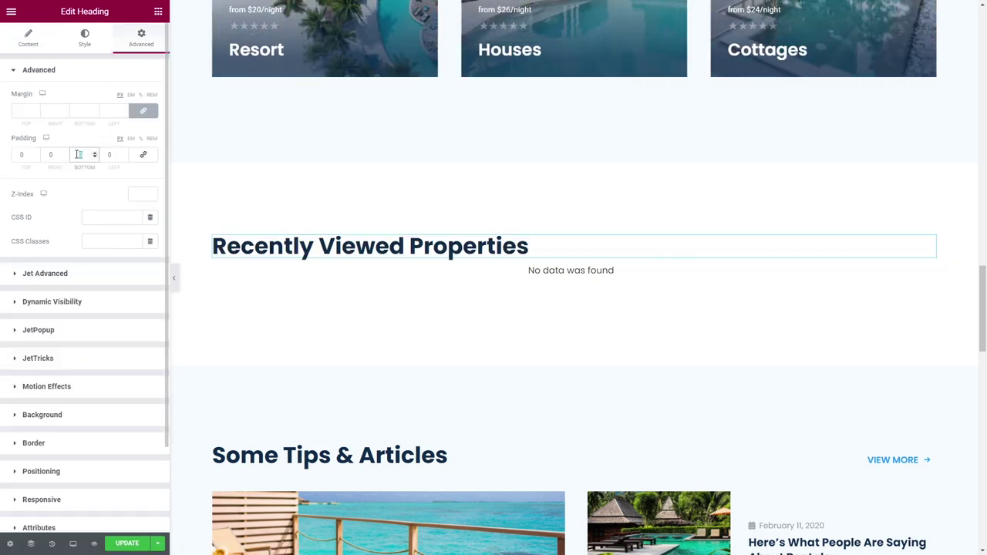
left_click(130, 544)
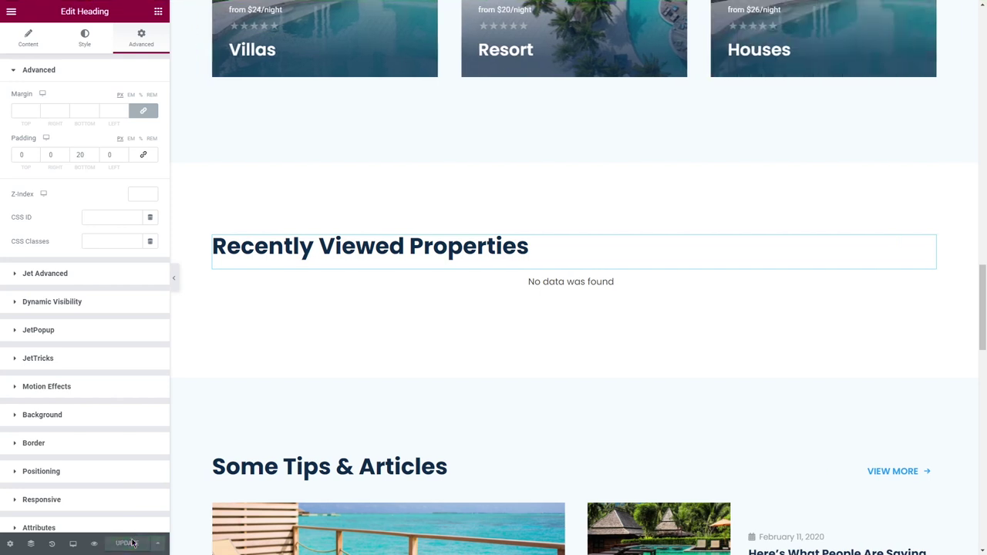
Exit the Elementor editor to the dashboard and visit the live site.
left_click(11, 10)
left_click(85, 206)
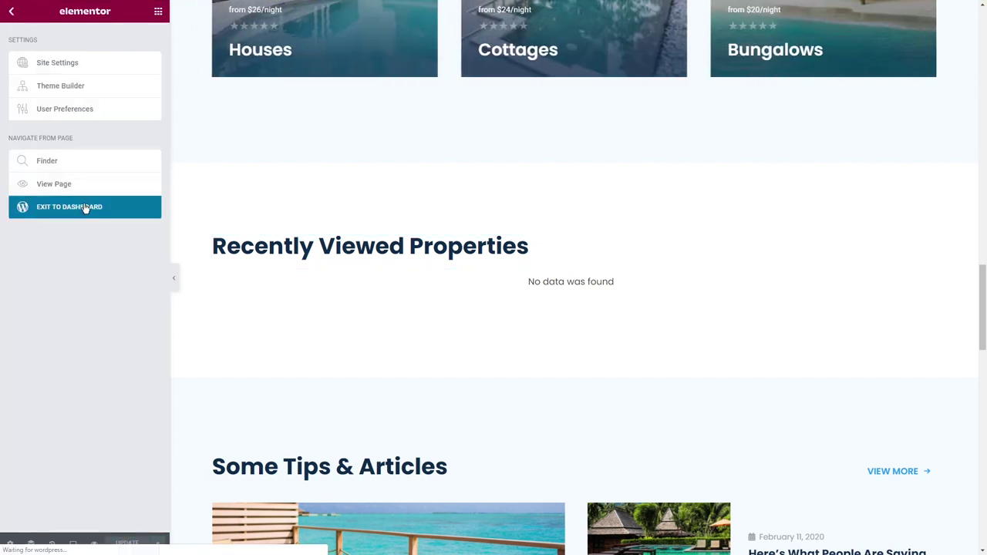
left_click(16, 15)
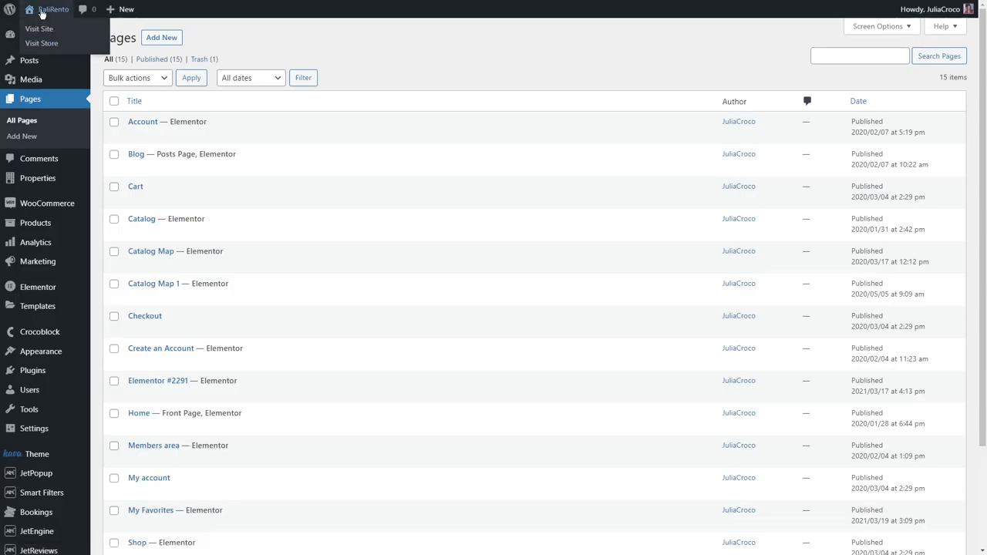
left_click(50, 29)
View the Rainforest Guest House, Luxe Bay Family Cottage and Jungle Retreat Eco House pages, returning home to check the Recently Viewed Properties section.
scroll(74, 210, "down", 5)
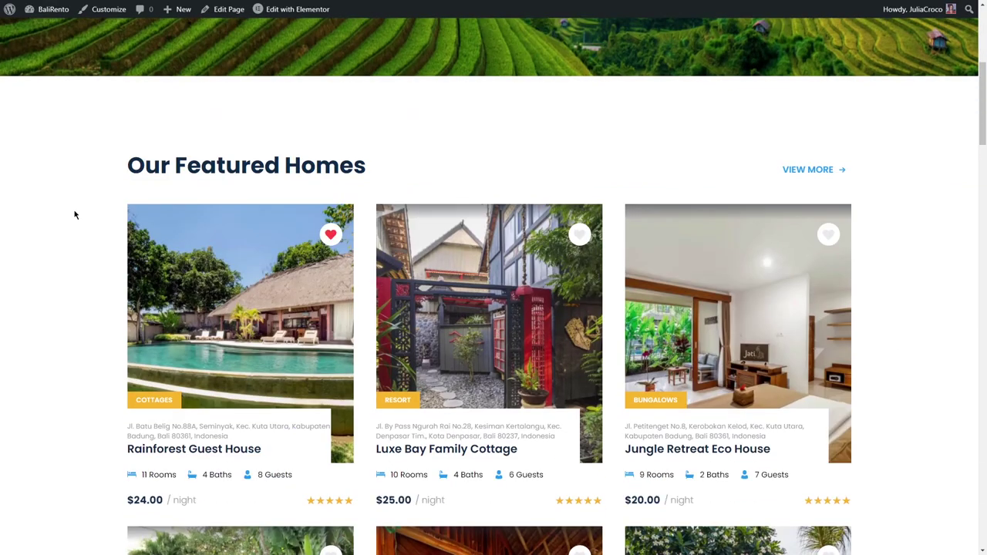
left_click(253, 449)
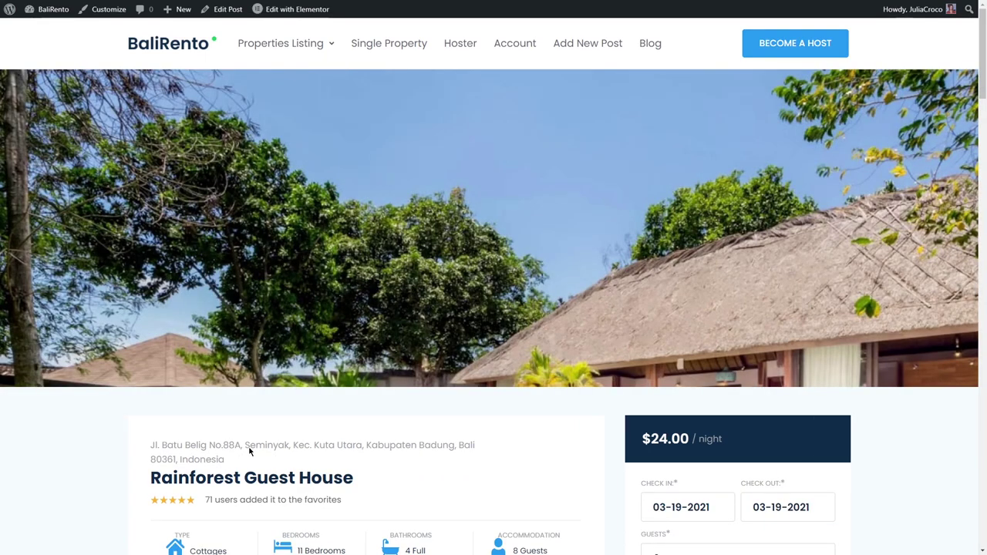
key("alt+Left")
left_click(432, 451)
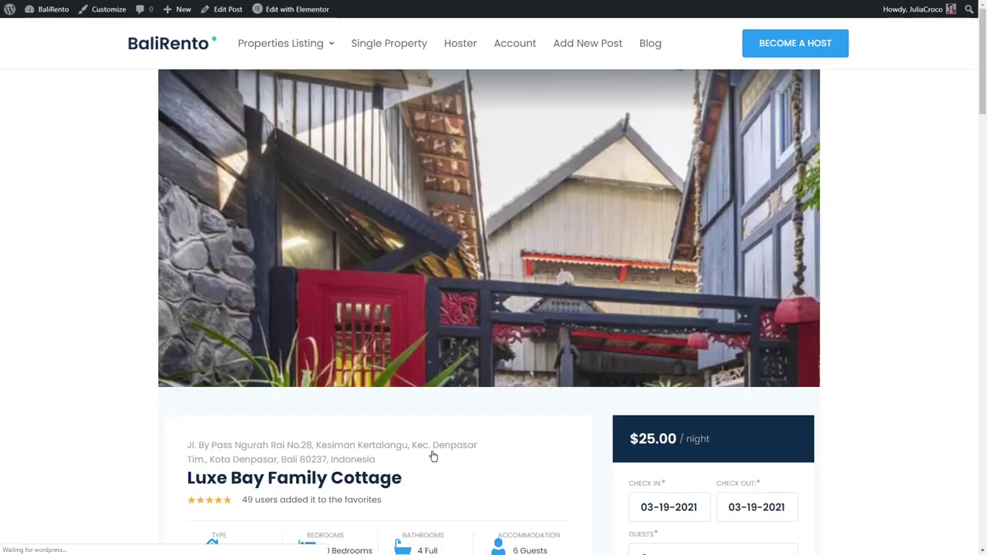
key("alt+Left")
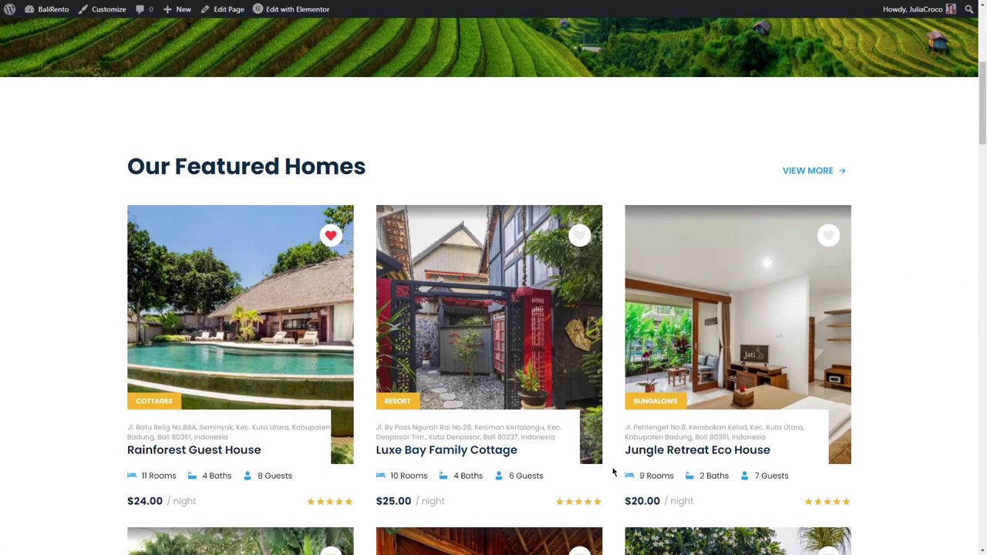
left_click(700, 453)
key("alt+Left")
middle_click(928, 305)
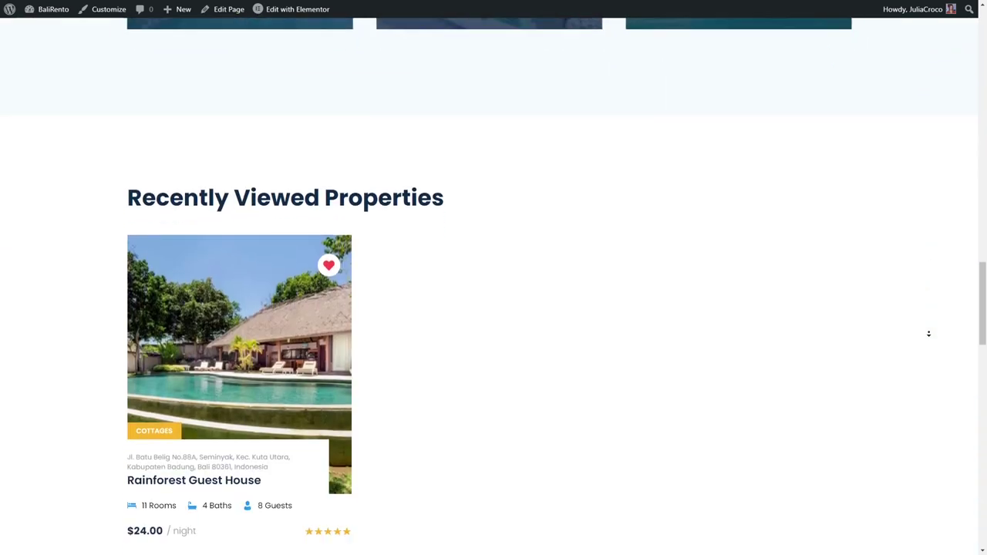
middle_click(929, 335)
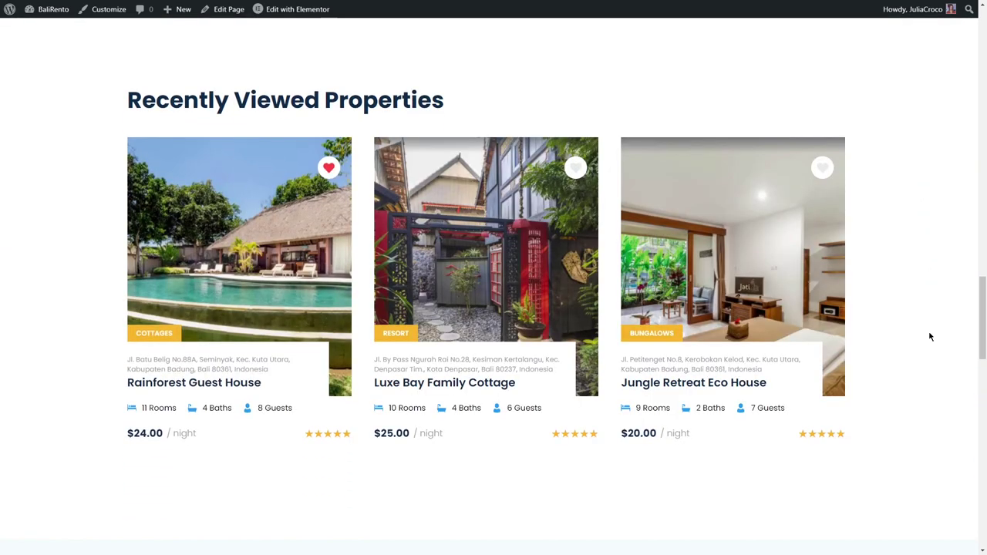
View the Honeymoon Paradise Bungalow page, return home and switch between both slides of the Recently Viewed Properties slider.
scroll(929, 335, "up", 12)
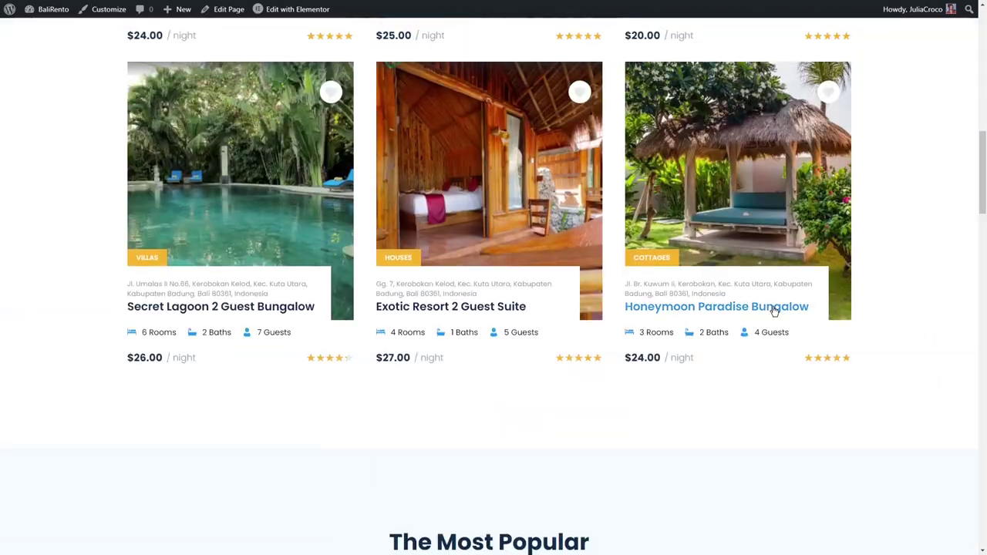
left_click(774, 308)
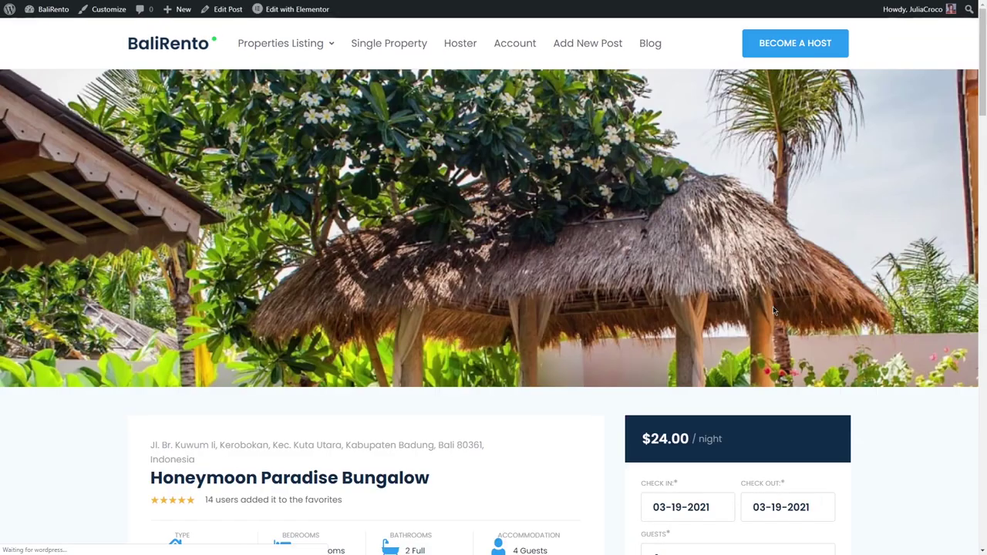
key("alt+Left")
scroll(840, 363, "down", 12)
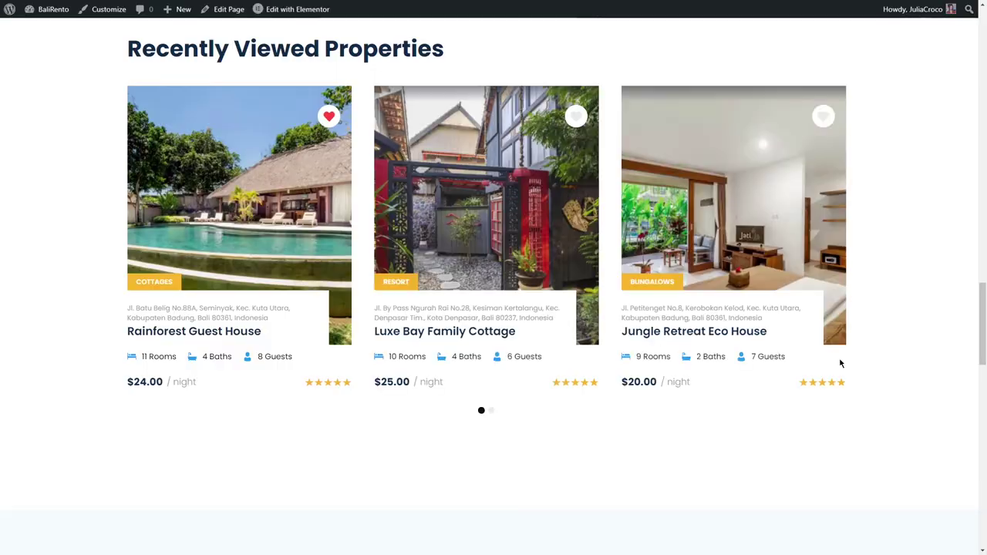
left_click(494, 412)
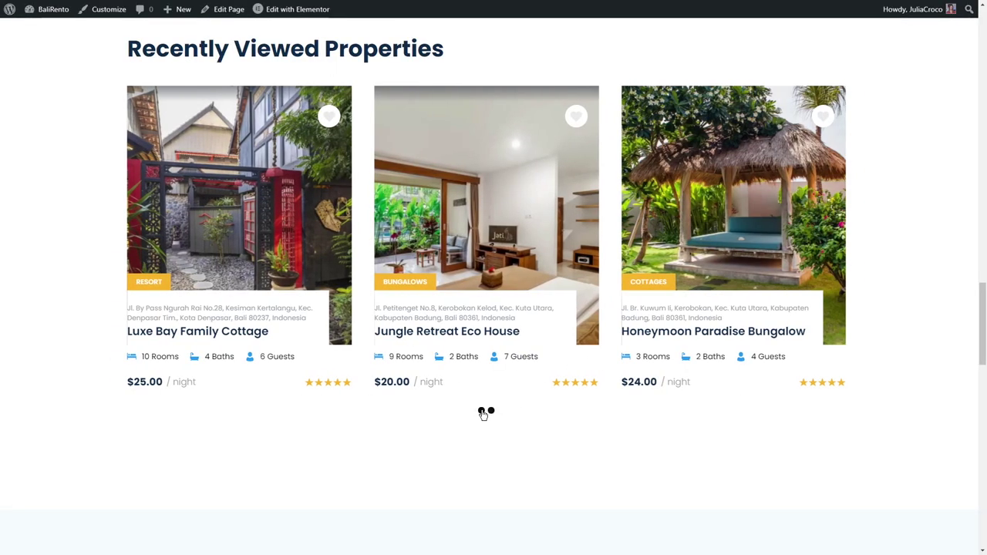
left_click(481, 411)
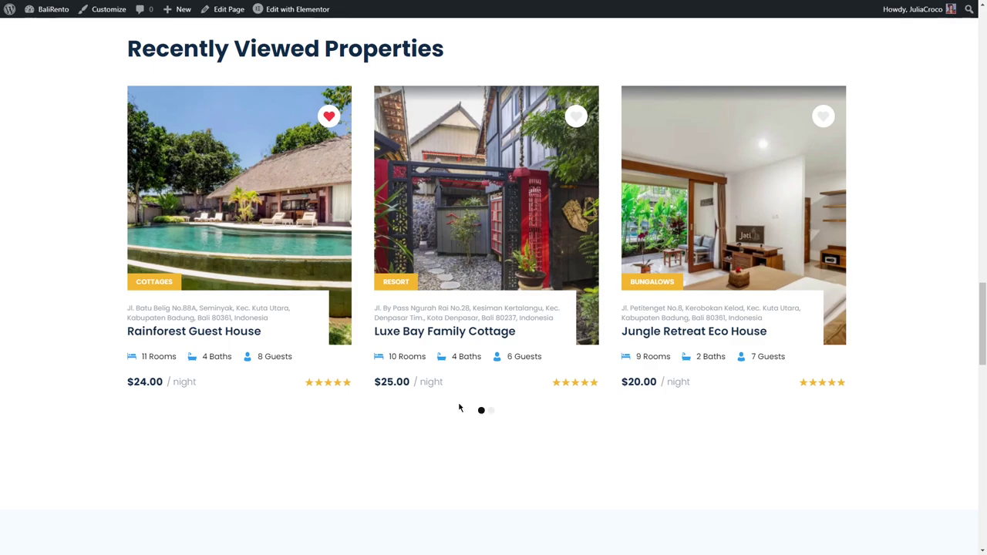
Go to the dashboard's Crocoblock Theme Builder and open the Single Property template for editing with Elementor.
mouse_move(52, 11)
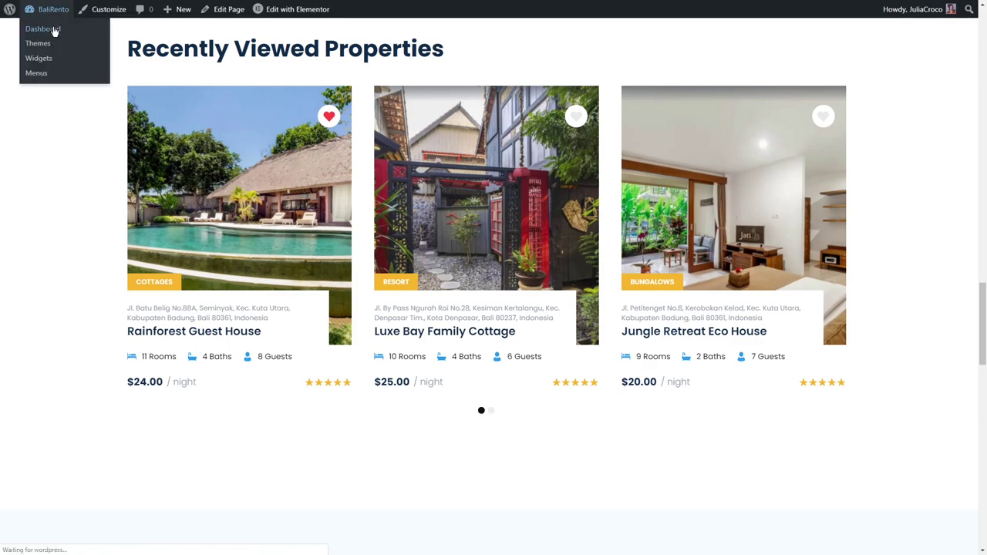
left_click(49, 29)
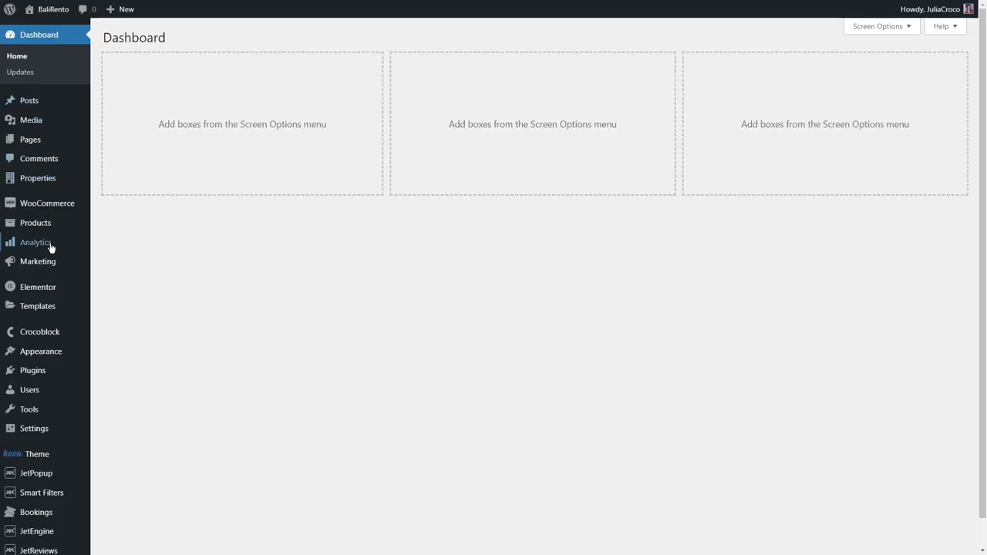
mouse_move(53, 333)
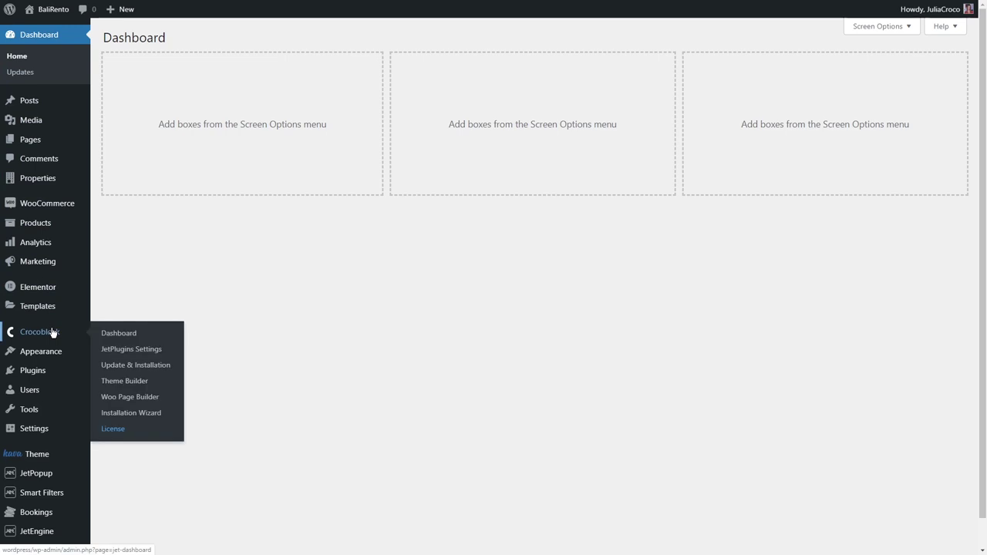
left_click(130, 381)
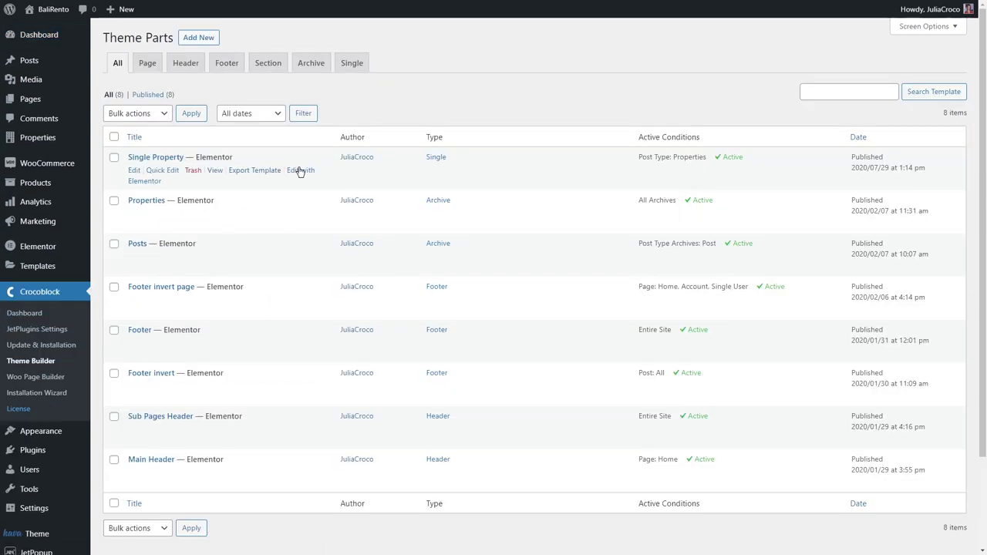
left_click(301, 170)
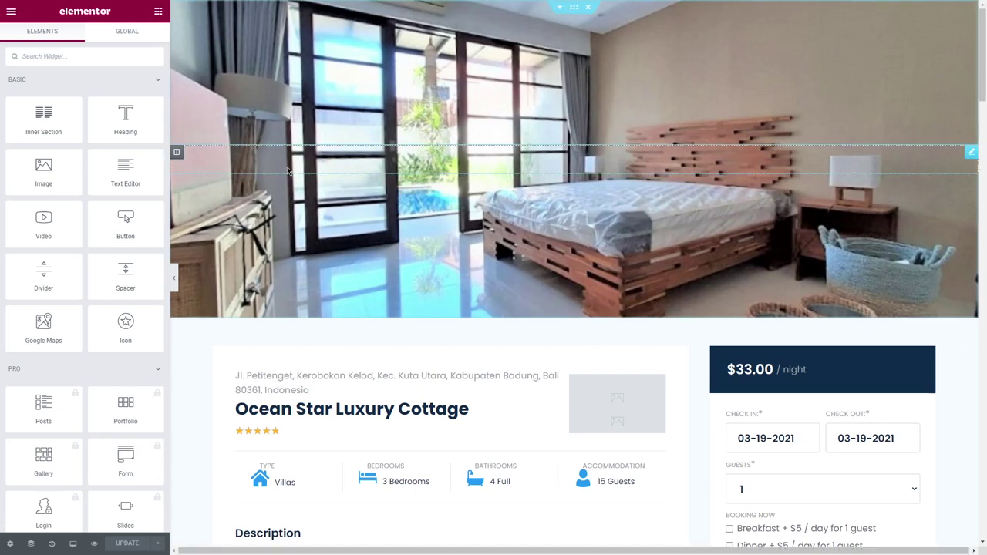
Add a Heading below the property's star rating and fill its title dynamically with the Post Count of the Favorites data store.
left_click_drag(123, 113, 262, 437)
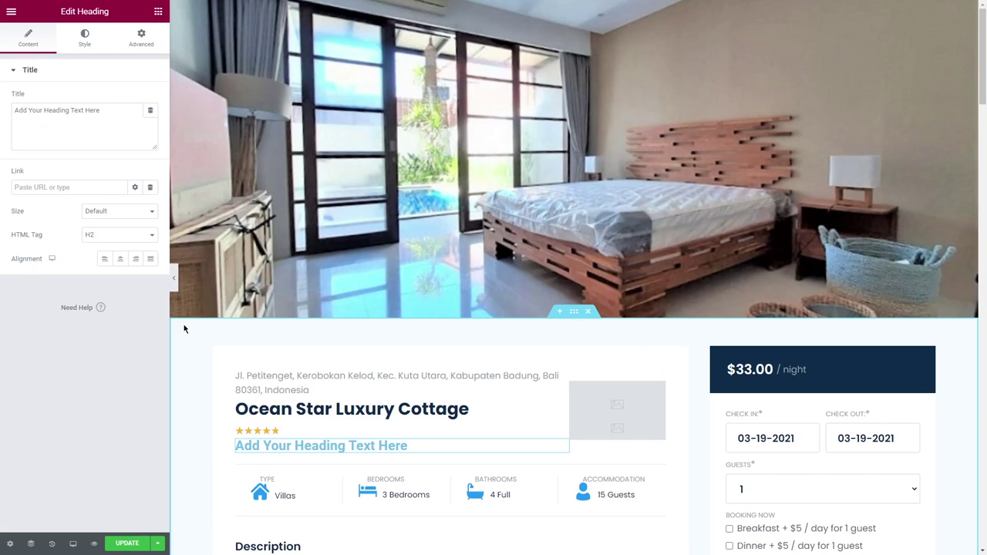
left_click(151, 111)
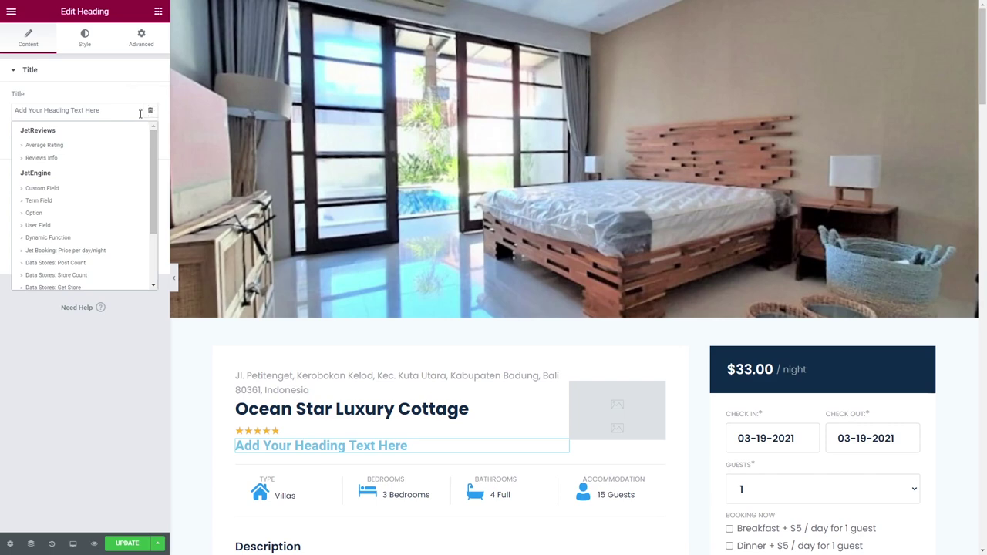
scroll(115, 162, "down", 2)
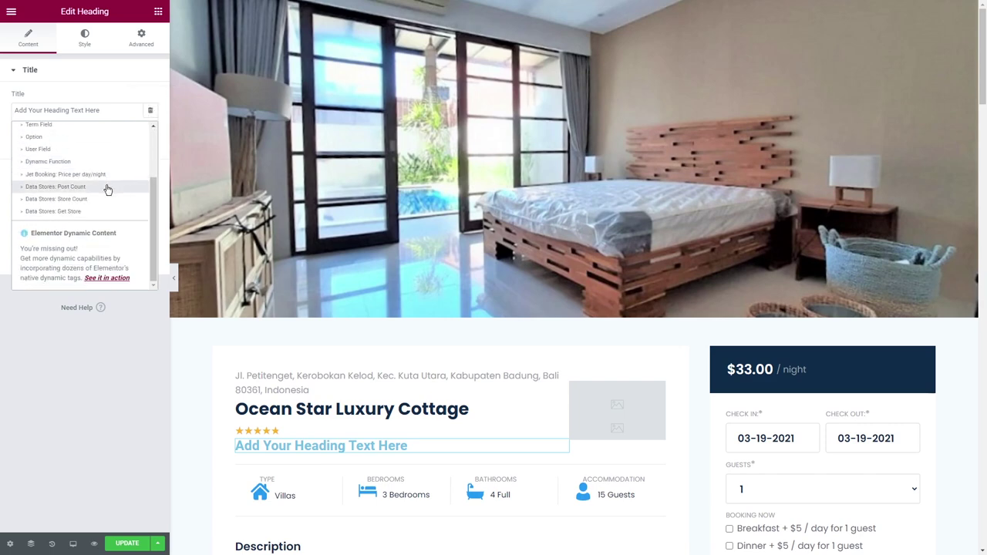
left_click(108, 187)
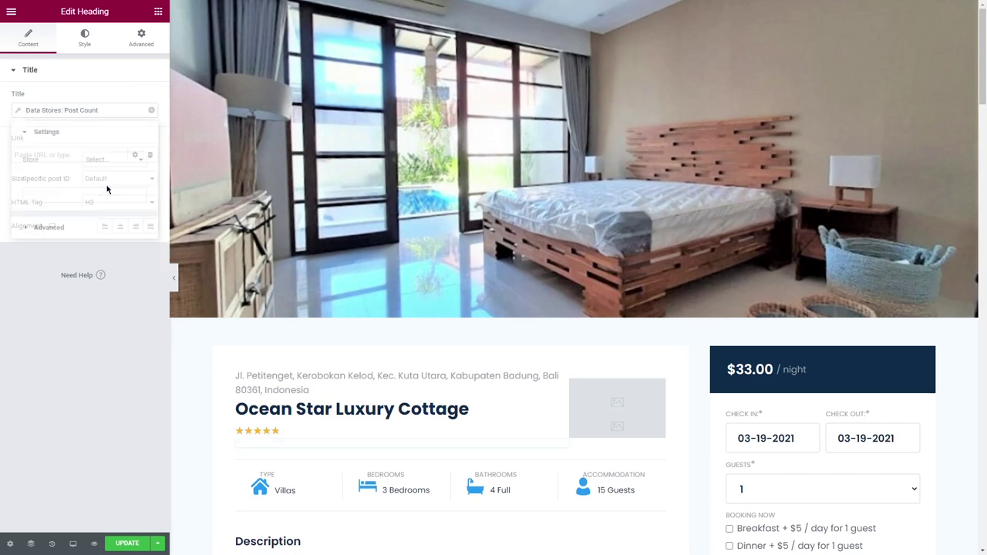
left_click(107, 162)
left_click(107, 180)
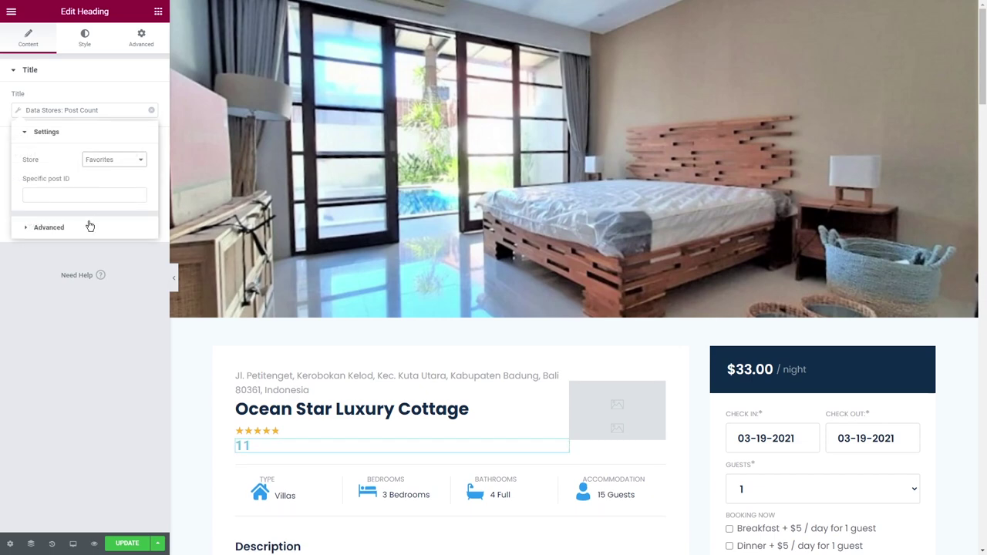
Add the text "users added it to the favorites" after the heading's dynamic count.
left_click(90, 224)
left_click(92, 209)
type("users added it to the favorites")
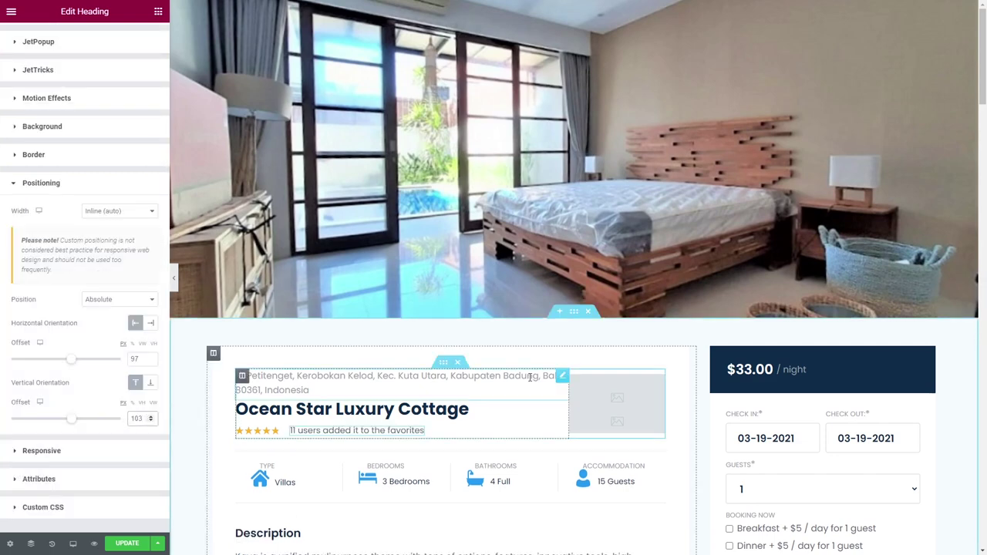
Find the Dynamic Link widget and place it directly below the booking form.
scroll(703, 387, "down", 3)
scroll(703, 387, "down", 2)
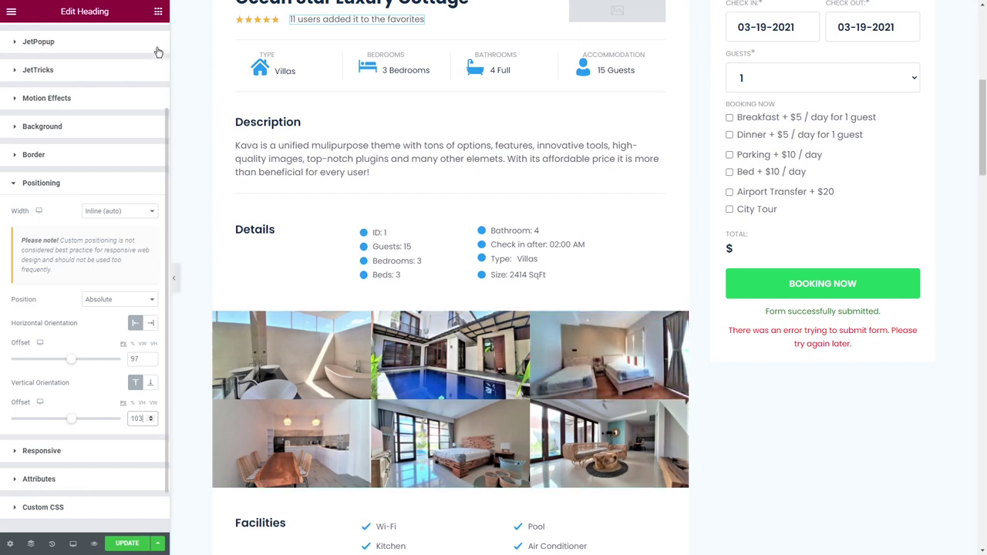
left_click(158, 12)
type("dynamic link")
left_click_drag(43, 94, 790, 374)
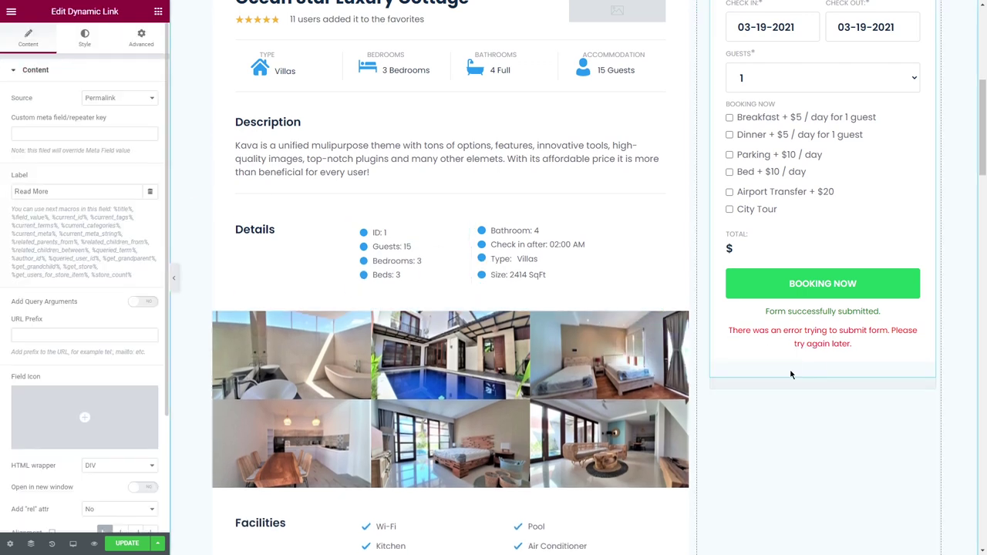
Set the dynamic link's source to Add to store and select the Favorites store.
left_click(113, 98)
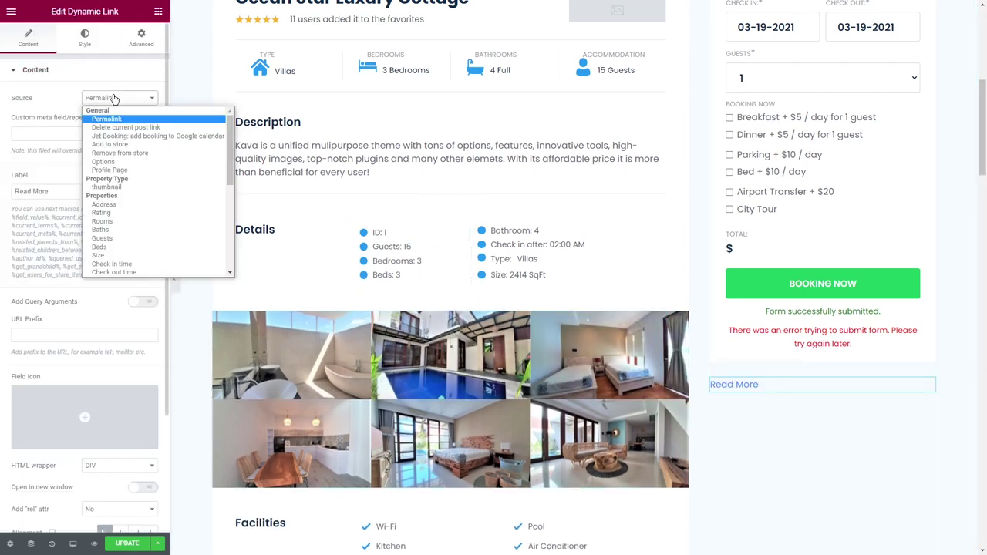
left_click(120, 145)
left_click(116, 122)
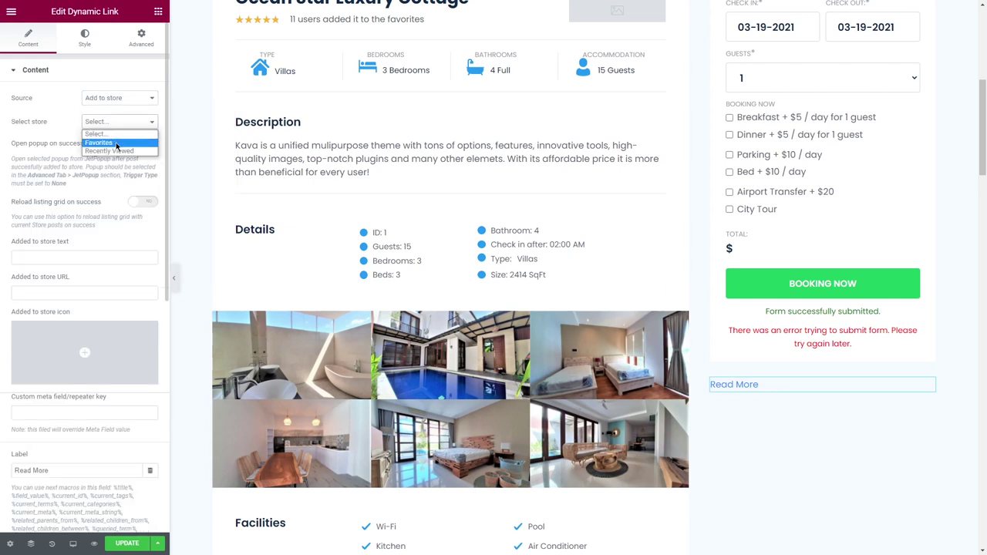
left_click(117, 143)
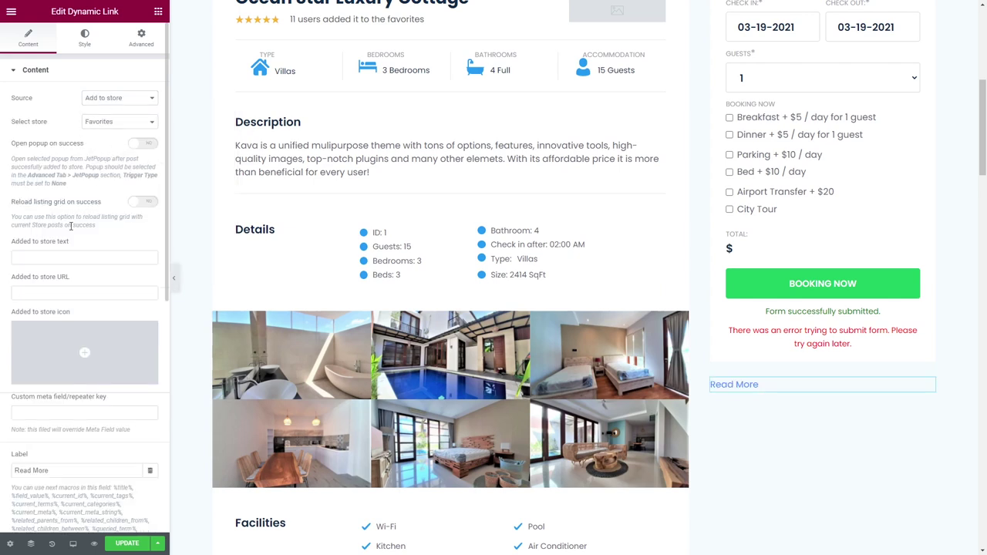
left_click(54, 256)
type("In the wishlist")
left_click(41, 293)
type("http://wordpress/my-favorites/")
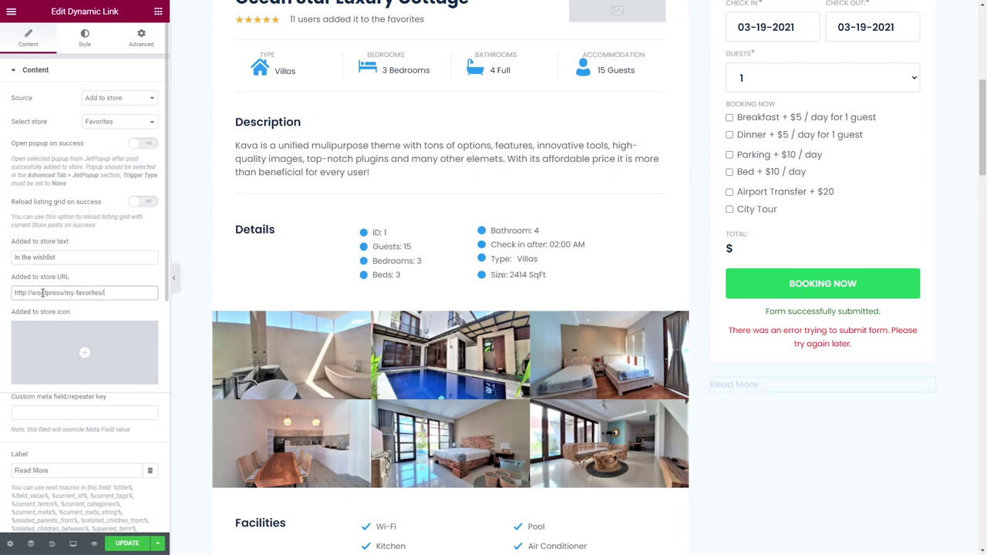
left_click(52, 378)
type("heart")
left_click(699, 181)
left_click(795, 491)
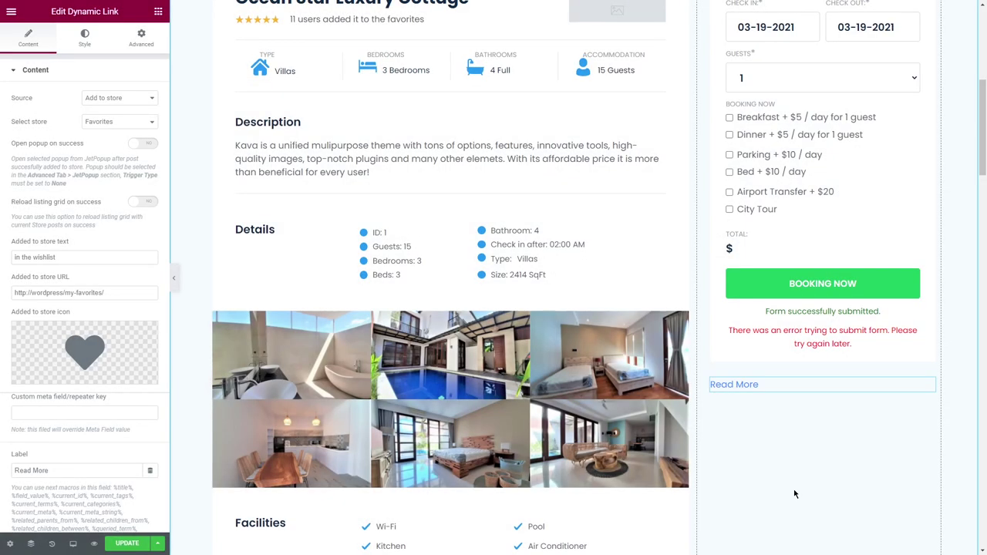
Label the link "Add to Favorite", give it a solid heart field icon and set its alignment to Fullwidth.
left_click_drag(50, 471, 13, 470)
type("Add to Favorite")
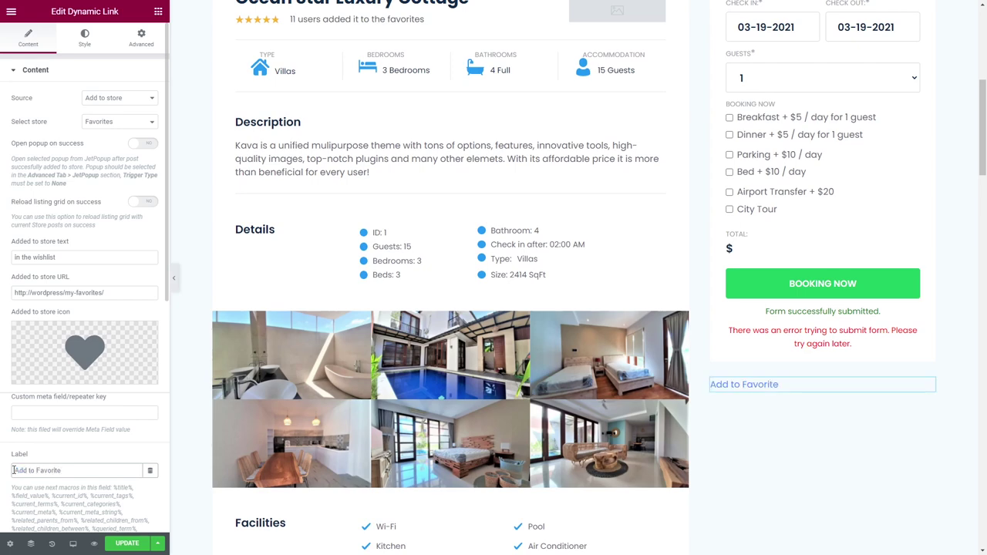
scroll(23, 455, "down", 5)
left_click(51, 321)
type("heart")
left_click(700, 174)
left_click(794, 490)
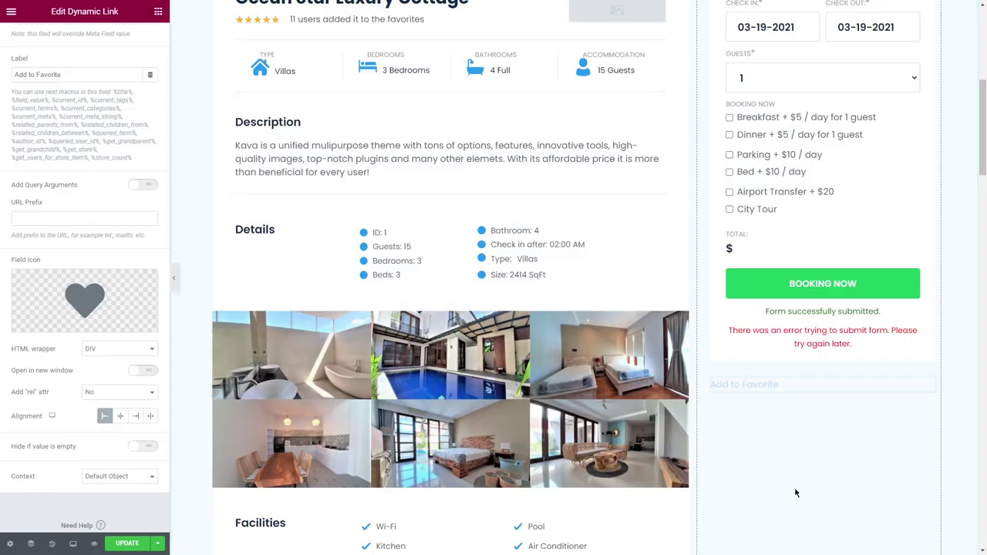
left_click(151, 417)
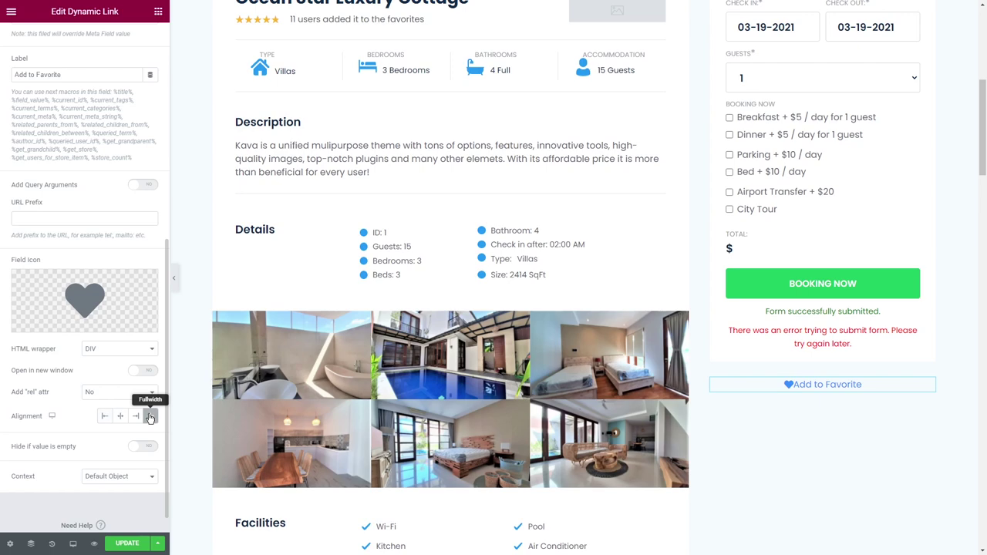
Set the link's text and icon colors to grey for the normal state.
scroll(116, 308, "up", 10)
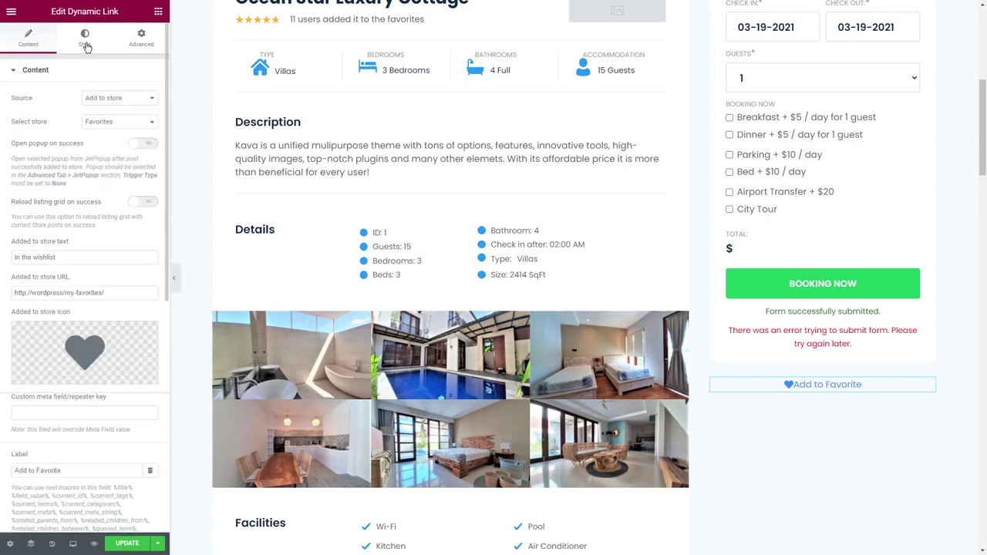
left_click(85, 39)
left_click(151, 168)
left_click(151, 168)
left_click(150, 192)
left_click(150, 192)
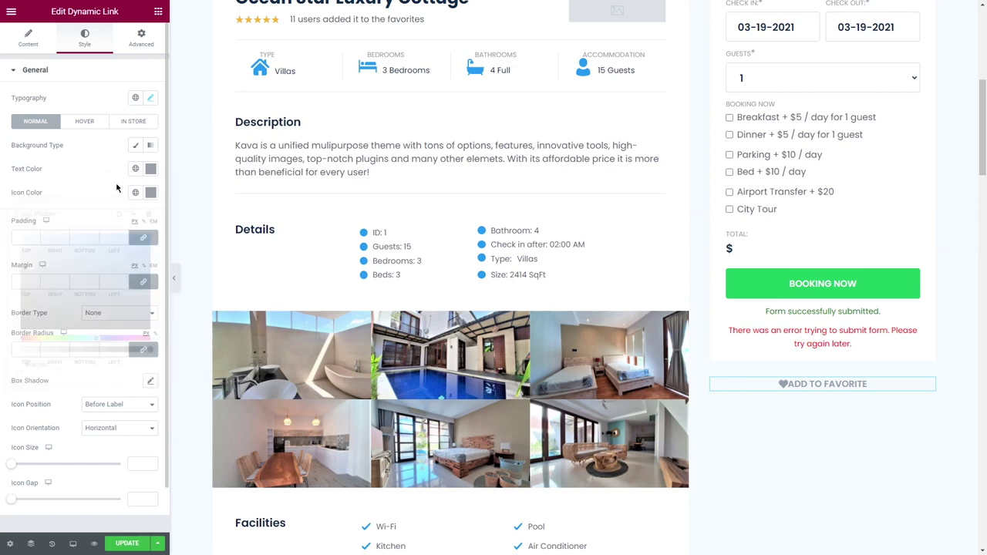
Set the link's text and icon colors for the In Store state, using blue for the text.
left_click(135, 121)
left_click(150, 145)
left_click(150, 145)
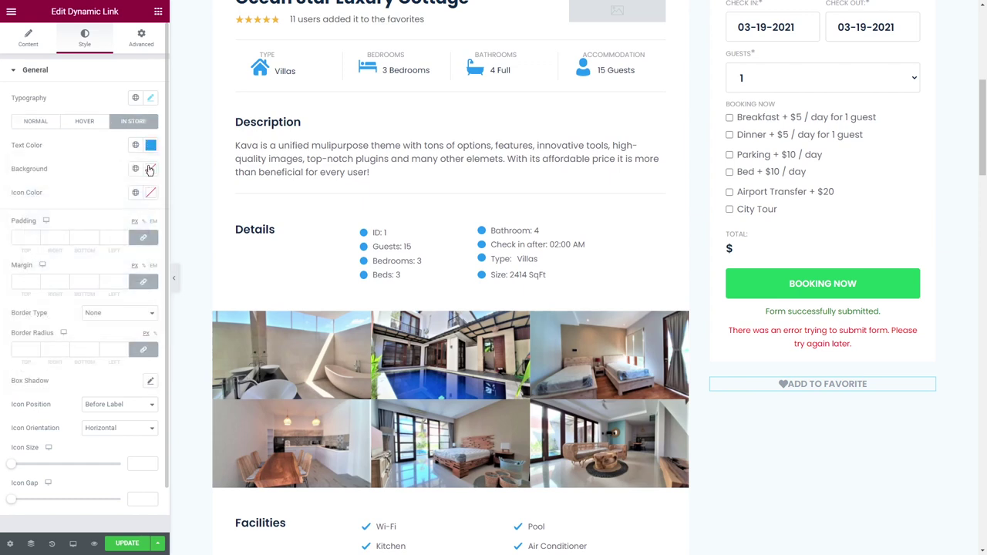
left_click(150, 192)
left_click(151, 192)
Set the link's hover text and icon colors to blue.
left_click(85, 121)
left_click(150, 168)
left_click(150, 168)
left_click(150, 192)
left_click(151, 192)
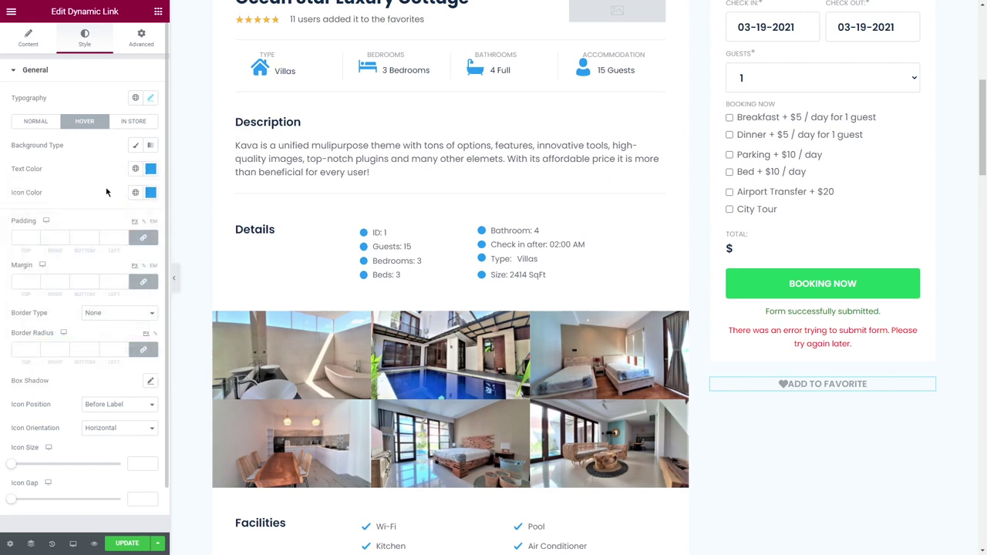
Unlink the link's style padding and set its top and bottom values to 12 px.
left_click(140, 239)
left_click(81, 237)
type("12")
left_click(23, 237)
type("12")
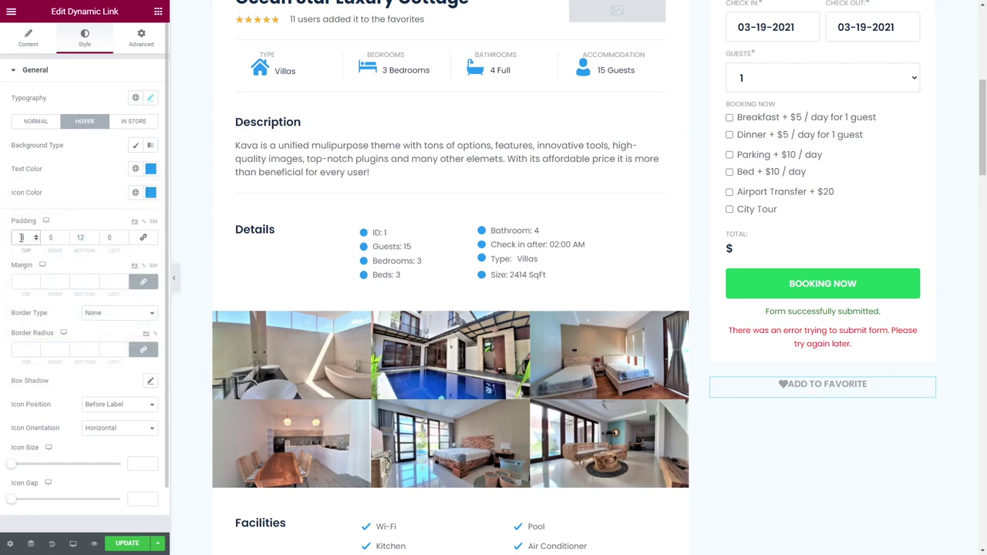
Give the link a solid border with a width of 1 px and a border radius of 4 px.
left_click(106, 312)
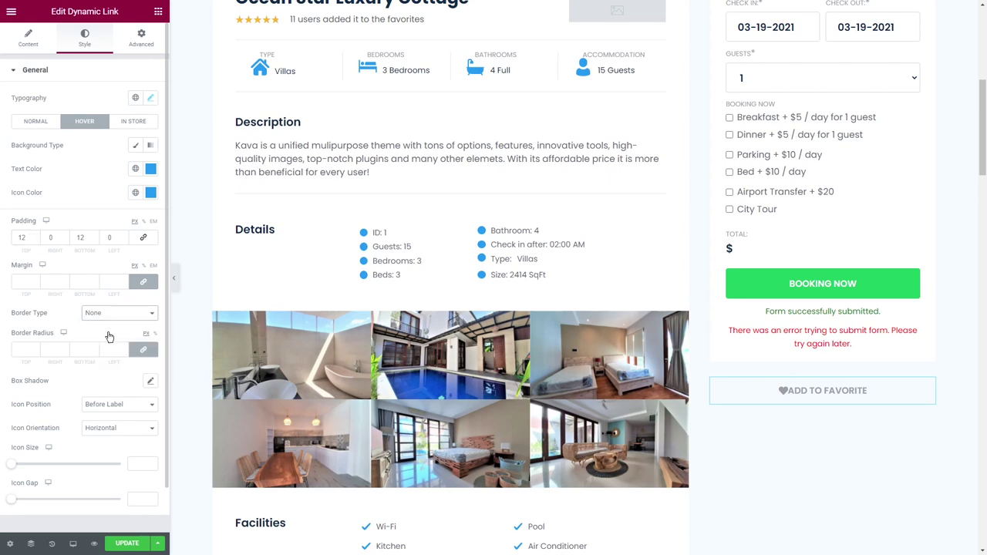
left_click(108, 330)
left_click(109, 371)
type("1")
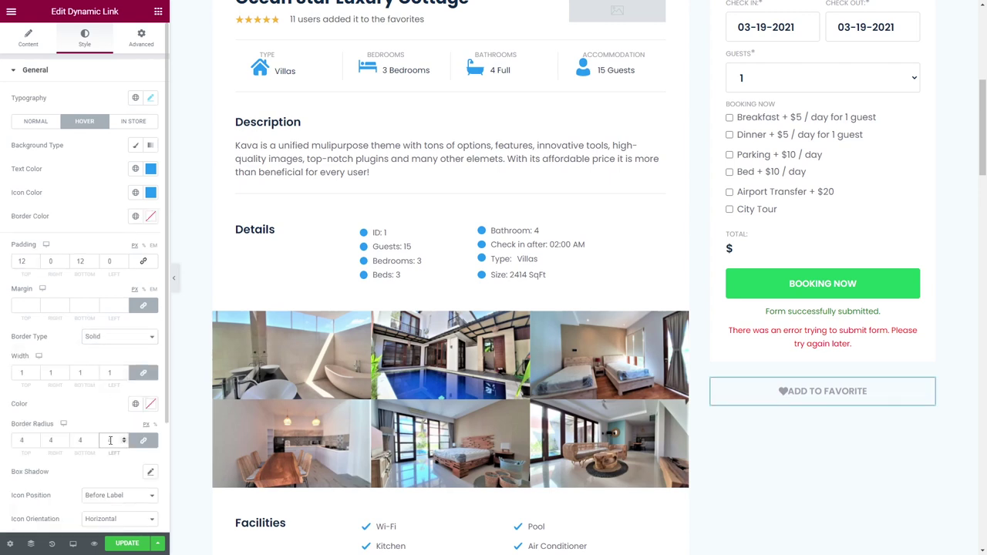
Set the link's border colors for the hover and In Store states, and use #99A0A7 for the normal border.
left_click(150, 216)
left_click(133, 121)
left_click(150, 216)
left_click(36, 121)
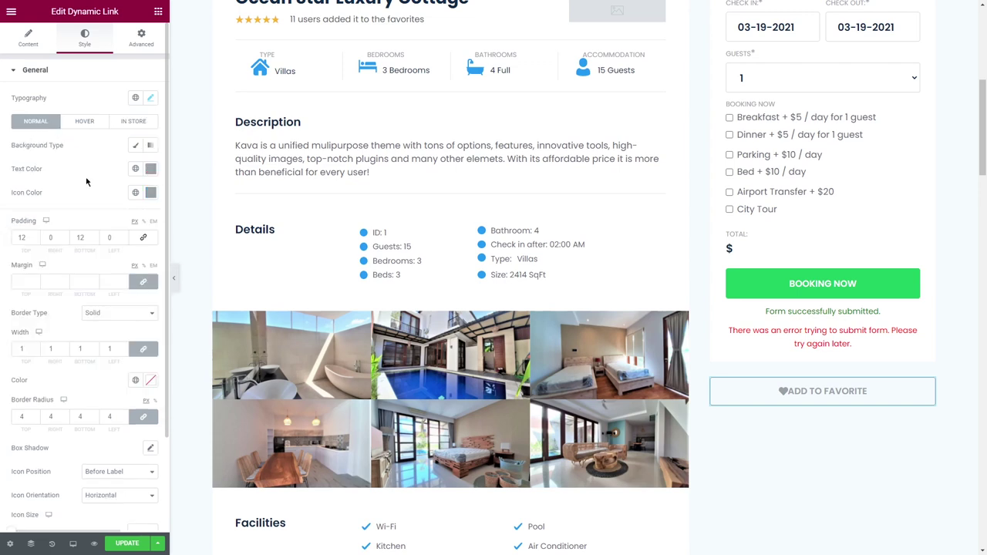
scroll(86, 182, "down", 3)
left_click(150, 267)
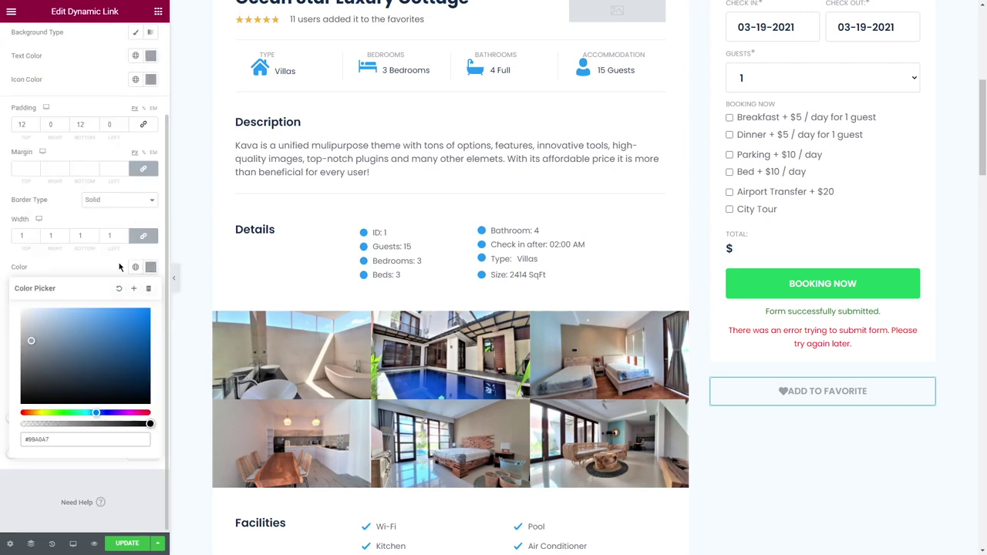
left_click(120, 267)
Set the link's icon size to 18 and its icon gap to 10.
left_click(134, 417)
type("18")
left_click(134, 453)
type("10")
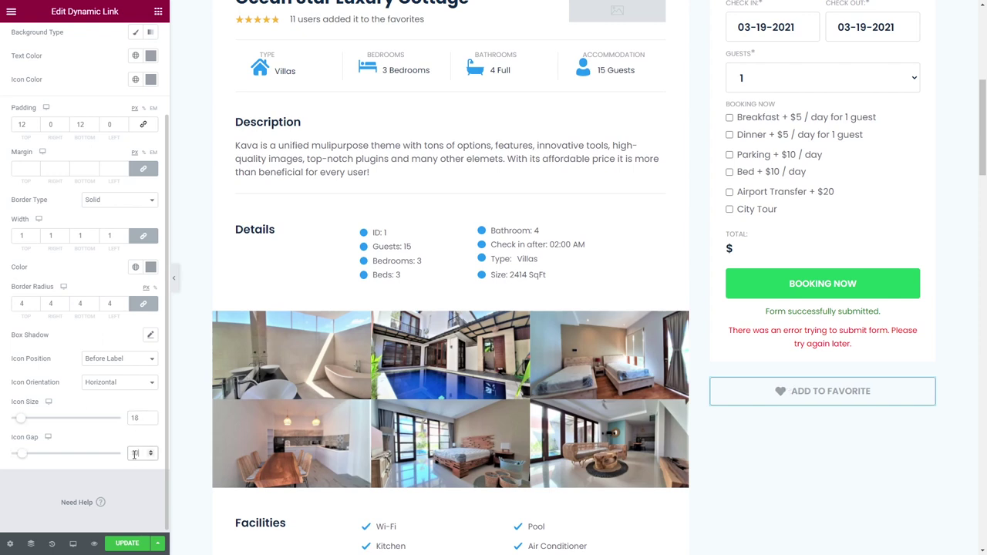
Unlink the widget's advanced padding and set it to 30 px top, 30 px right, 5 px bottom and 30 px left.
scroll(135, 455, "up", 3)
left_click(141, 36)
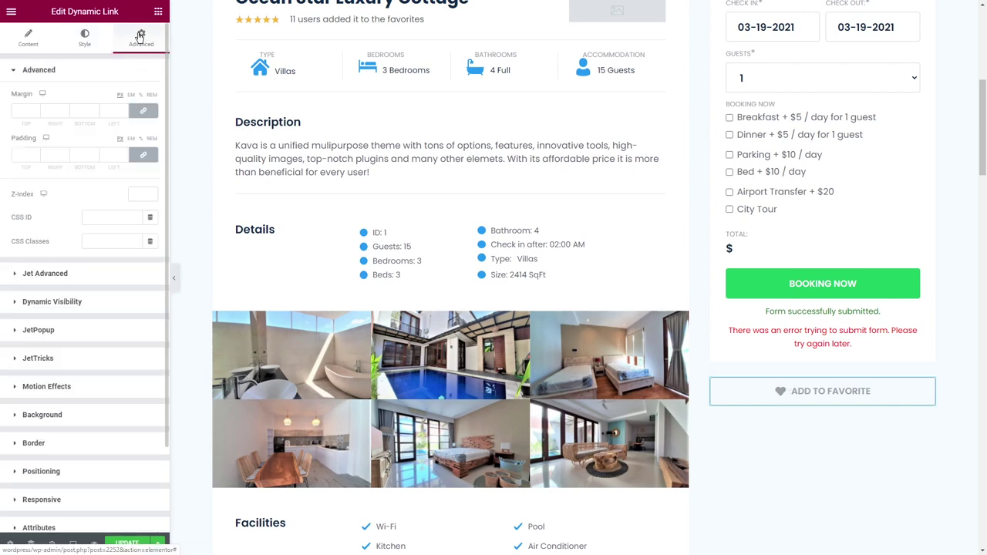
left_click(143, 155)
left_click(112, 154)
type("30")
left_click(81, 154)
type("5")
left_click(51, 154)
type("30")
left_click(14, 154)
type("30")
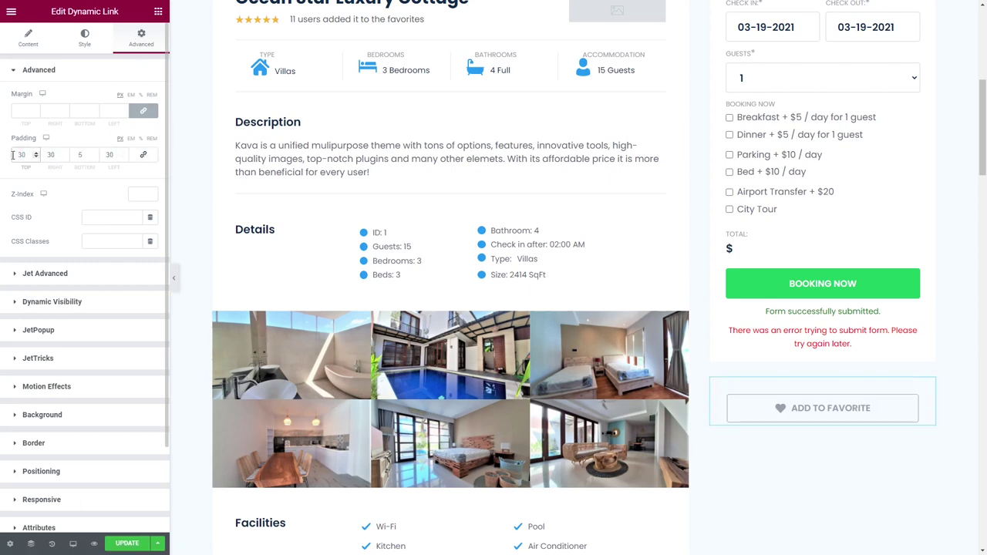
Give the dynamic link widget a classic background in white.
left_click(81, 415)
left_click(135, 290)
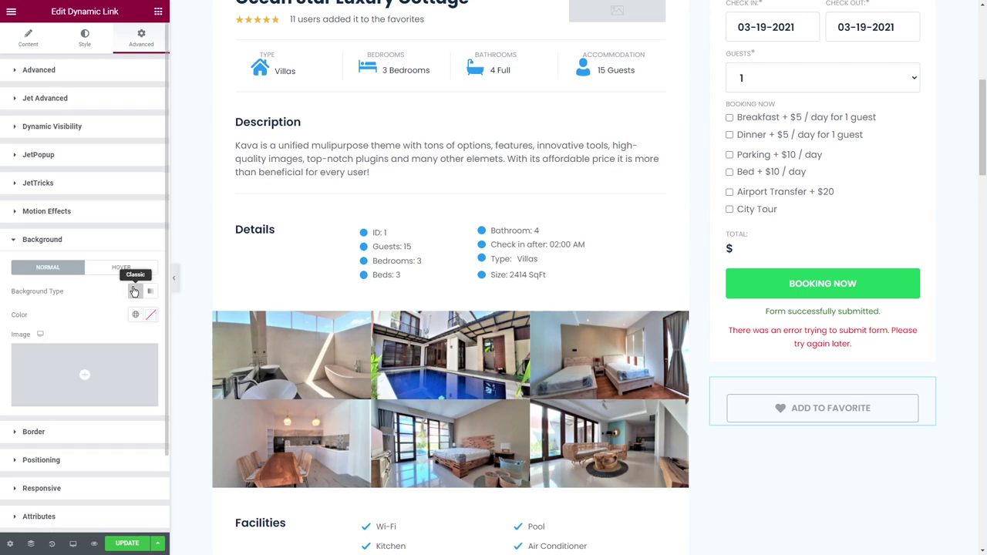
left_click(150, 315)
left_click(12, 353)
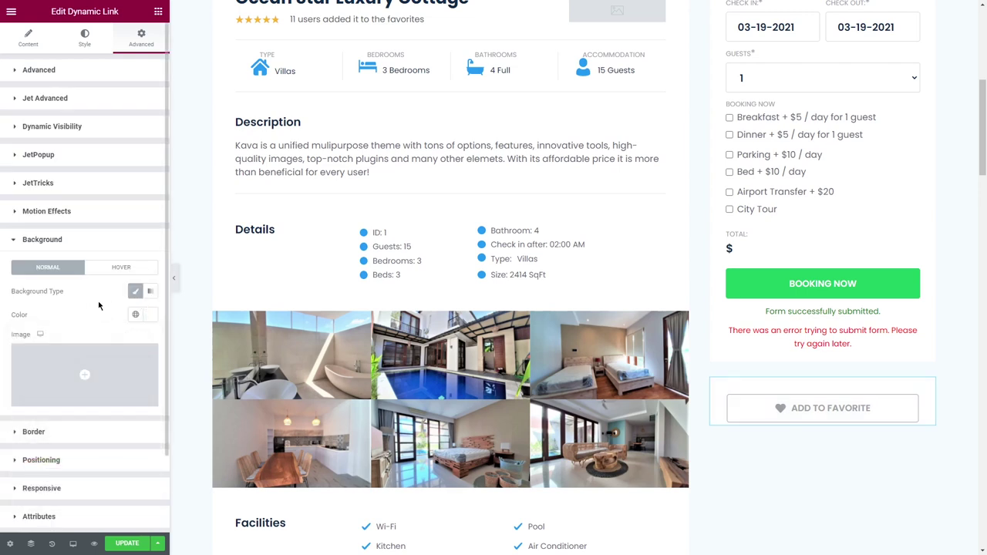
Place a Contact the Host button directly below the Add to Favorite link and update the template.
right_click(722, 426)
left_click(746, 447)
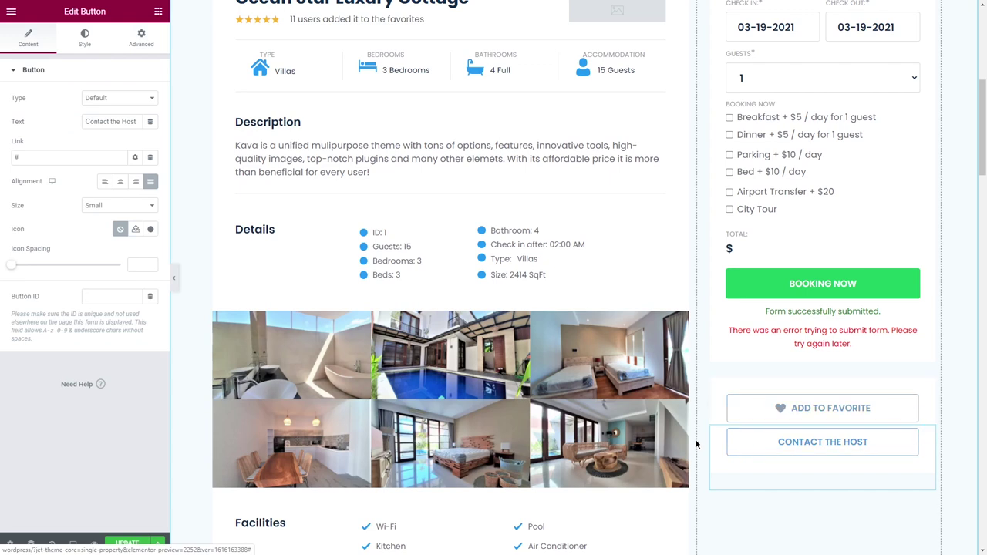
left_click(129, 544)
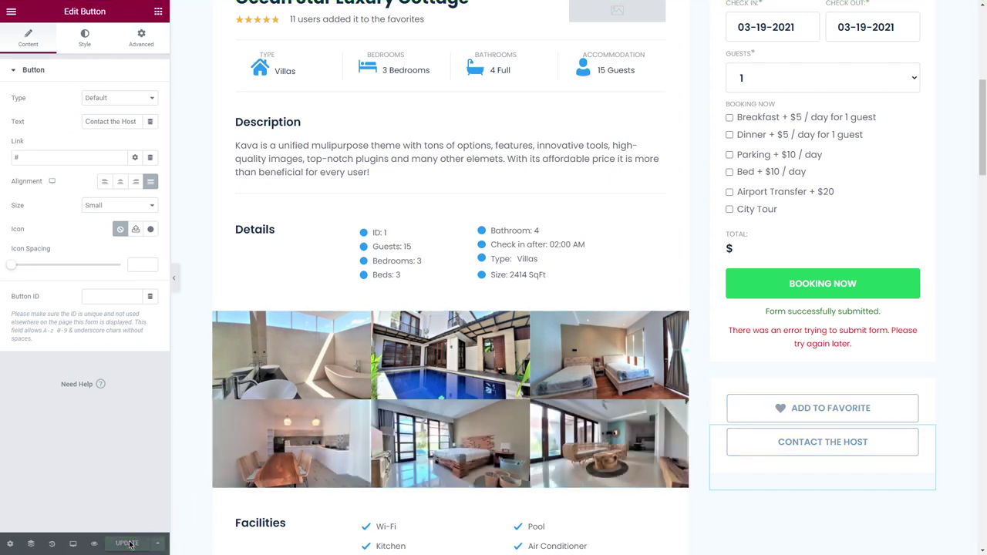
Exit the template editor and open the Luxe Bay Family Cottage page from the featured homes on the live site.
left_click(11, 9)
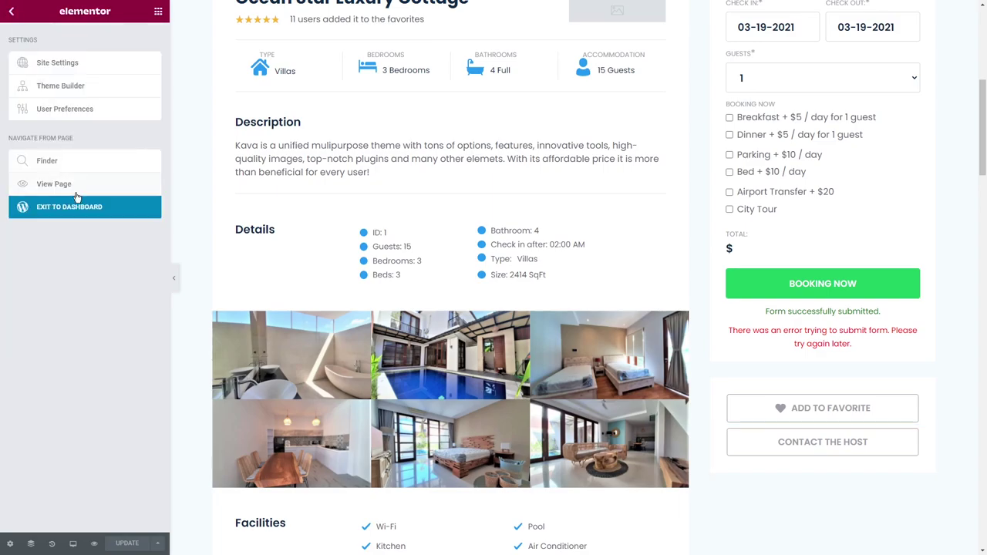
left_click(83, 205)
left_click(54, 29)
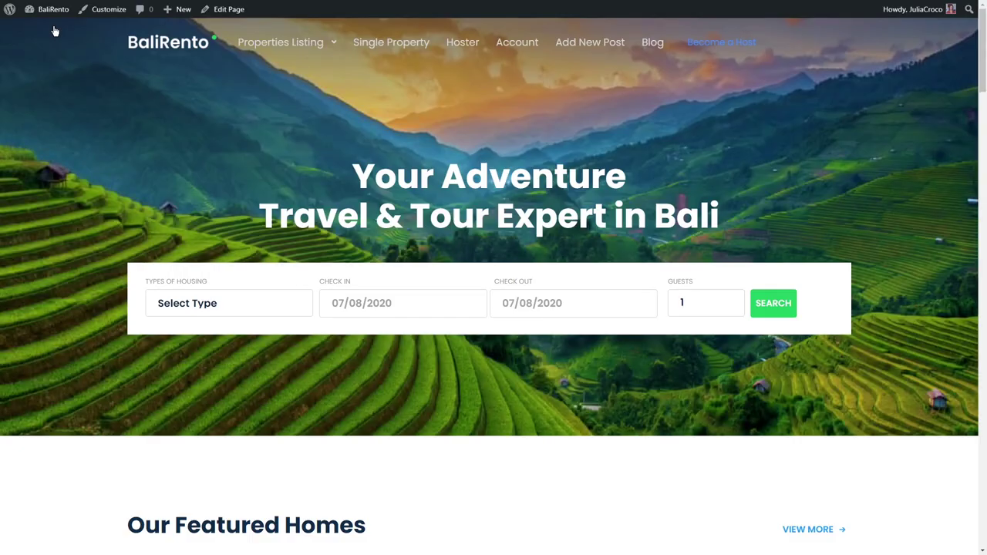
scroll(96, 155, "down", 6)
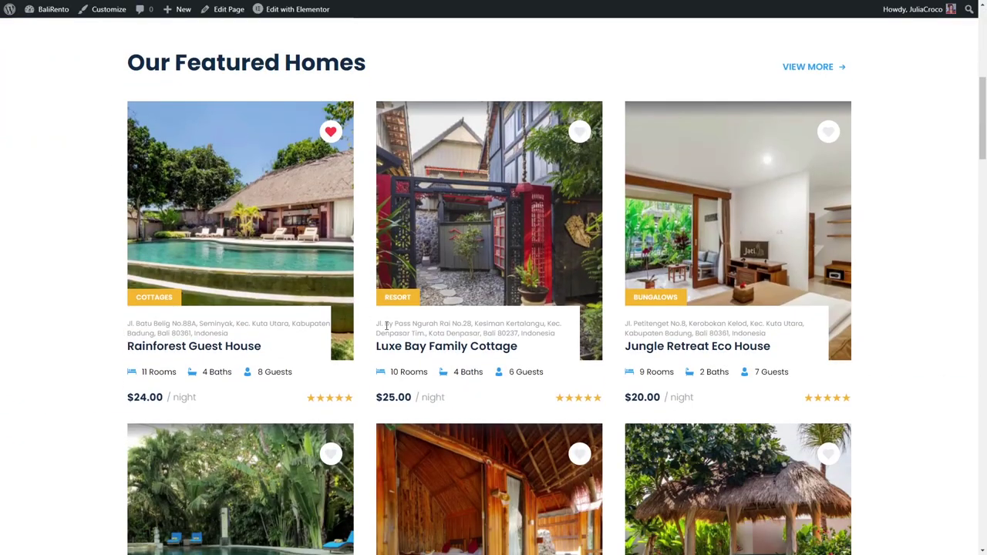
left_click(447, 347)
Add Luxe Bay Family Cottage to the favorites from its property page and check the favorites count under the title.
scroll(443, 351, "down", 1)
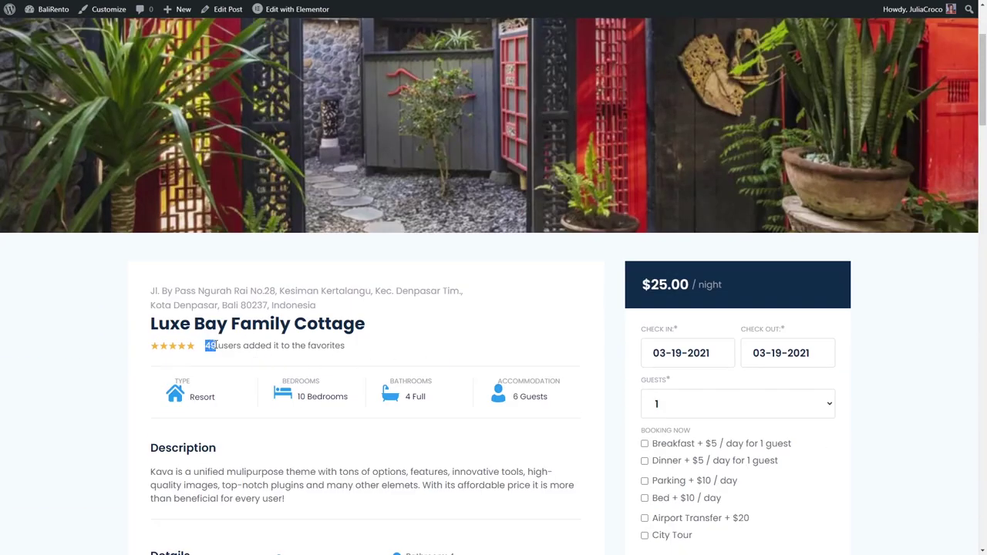
left_click(216, 346)
scroll(608, 346, "down", 4)
left_click(732, 375)
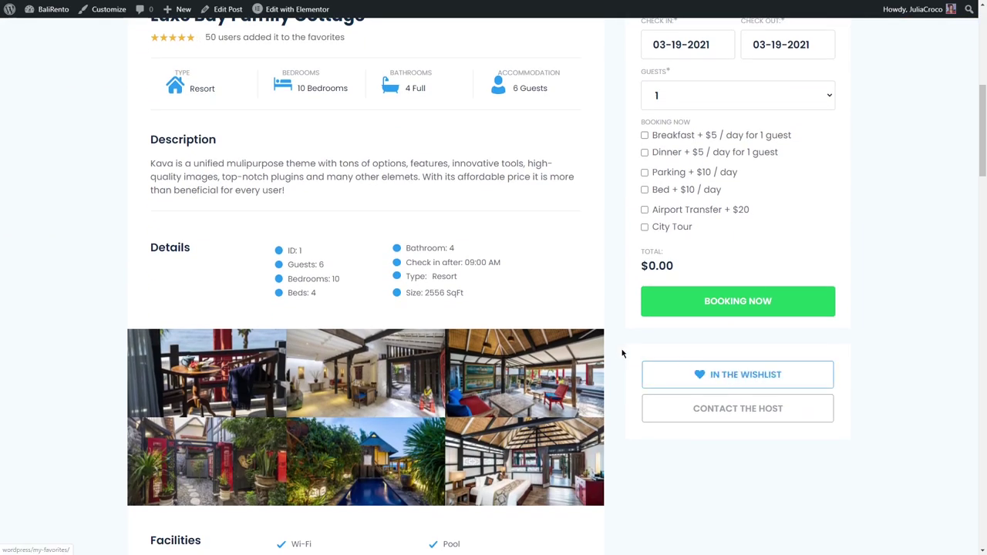
scroll(394, 279, "up", 2)
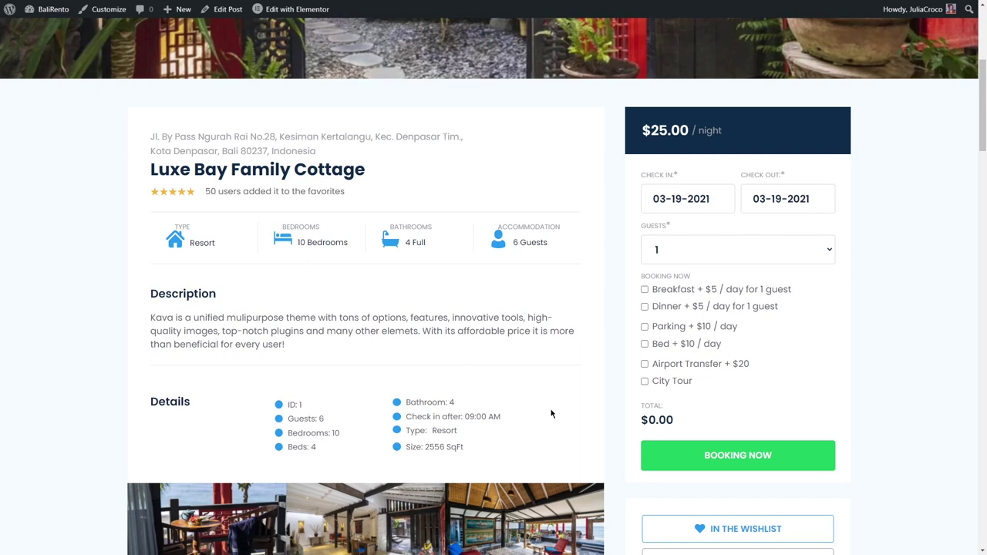
Filter the Crocoblock DevTools add-ons by JetEngine.
scroll(548, 413, "down", 1)
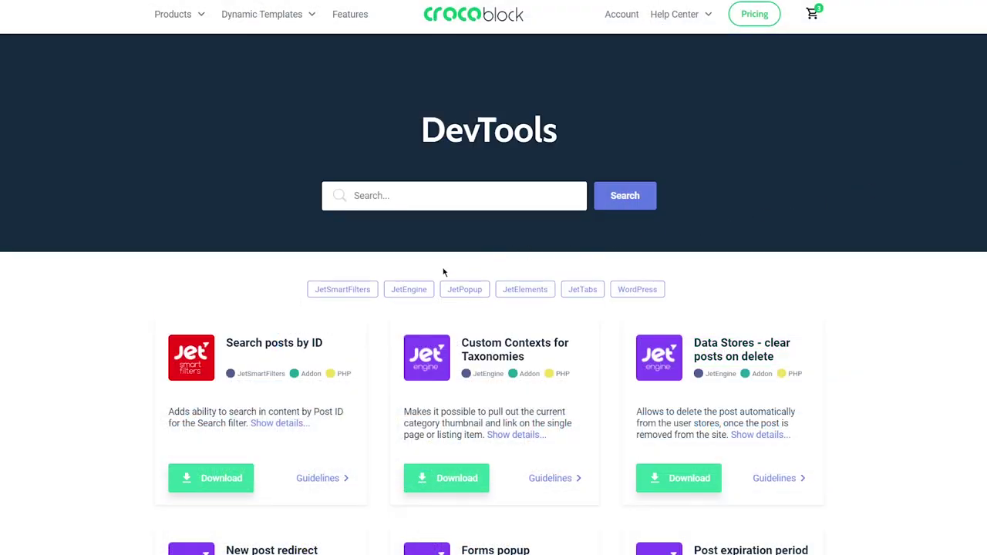
left_click(410, 289)
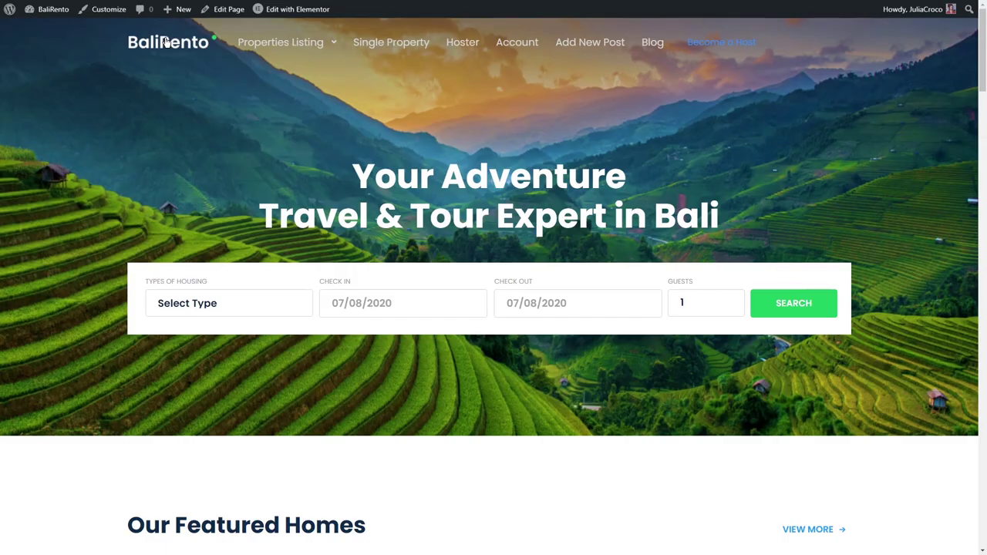
Add Jungle Retreat Eco House to the favorites from the featured homes and open the saved properties page.
scroll(192, 121, "down", 5)
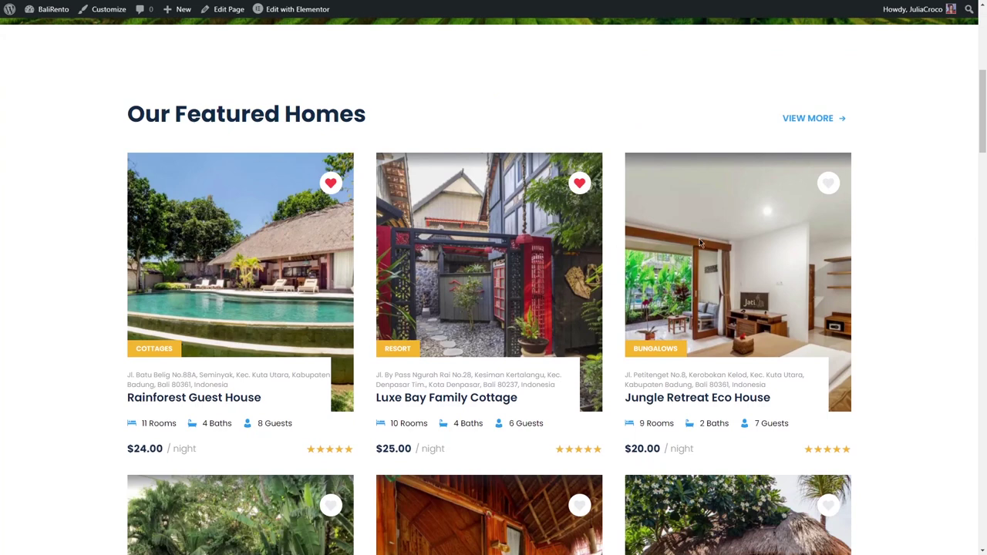
left_click(828, 184)
left_click(831, 184)
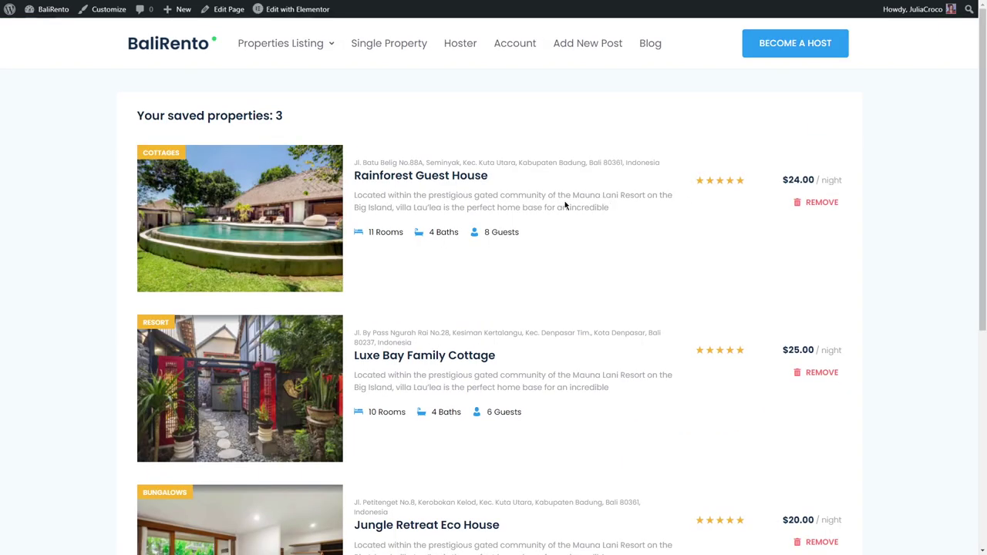
Open the Properties list in the WordPress dashboard and move Luxe Bay Family Cottage to the trash.
mouse_move(44, 9)
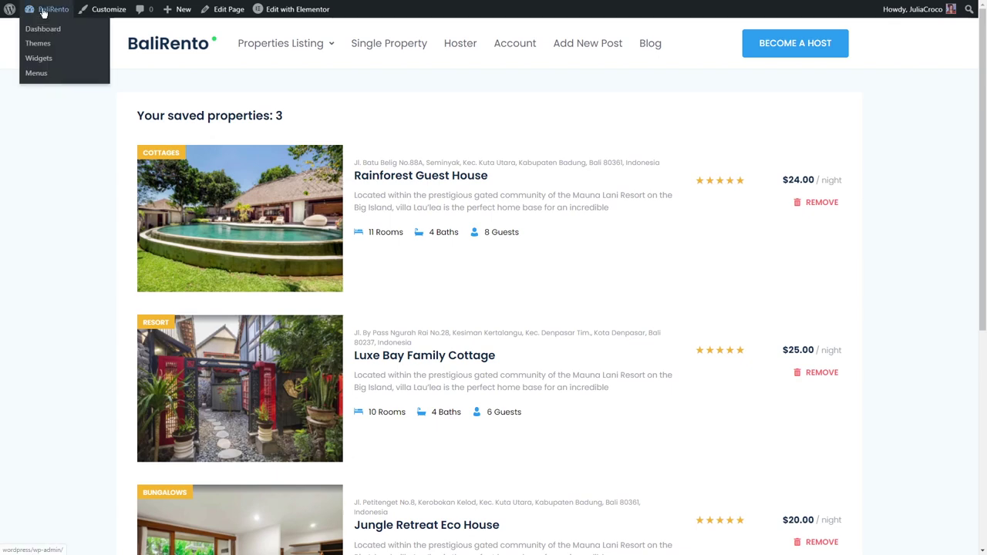
right_click(51, 31)
left_click(67, 36)
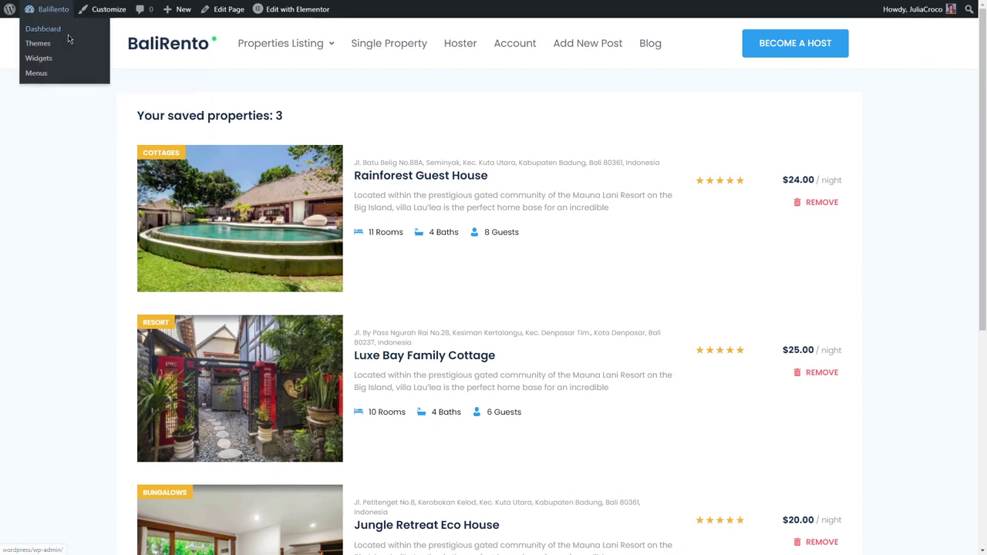
left_click(68, 34)
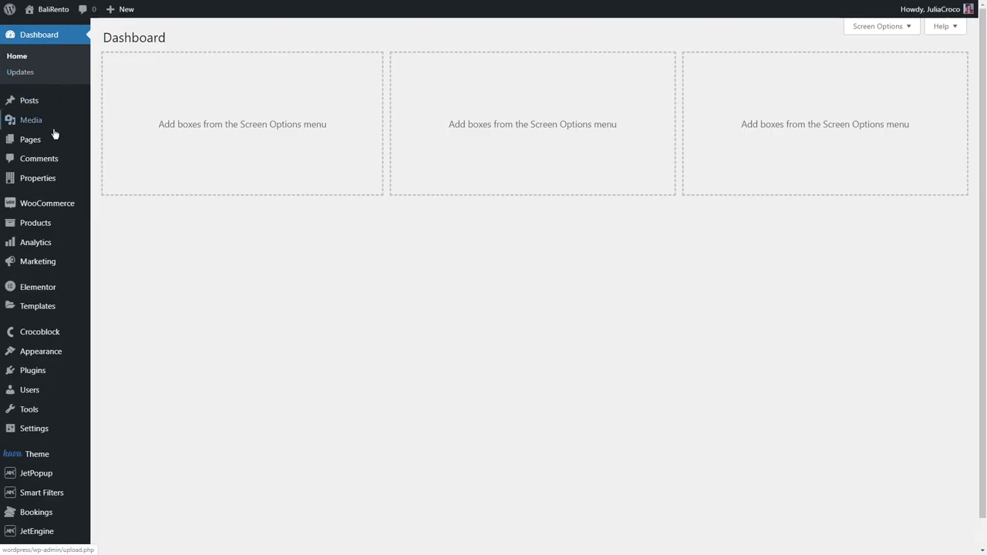
mouse_move(53, 178)
left_click(117, 182)
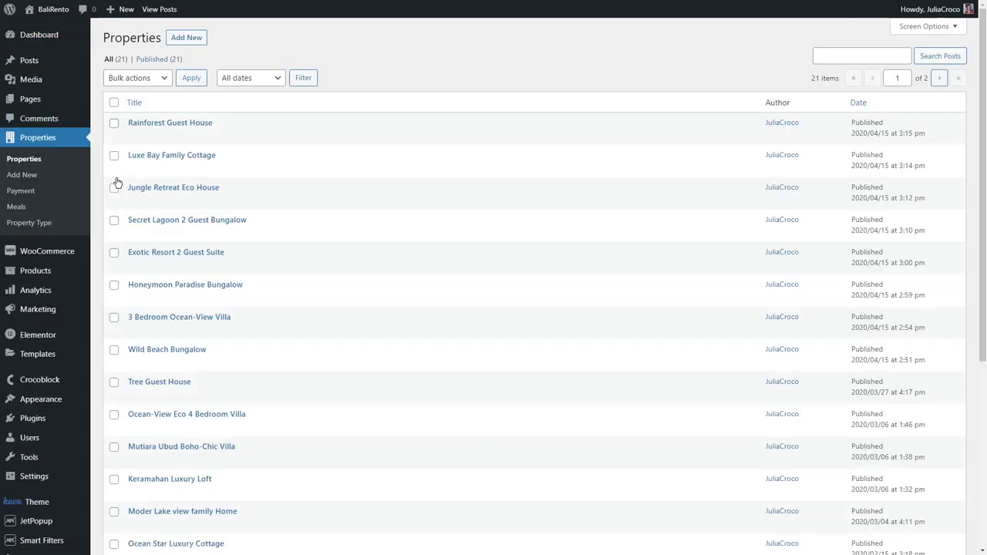
mouse_move(138, 175)
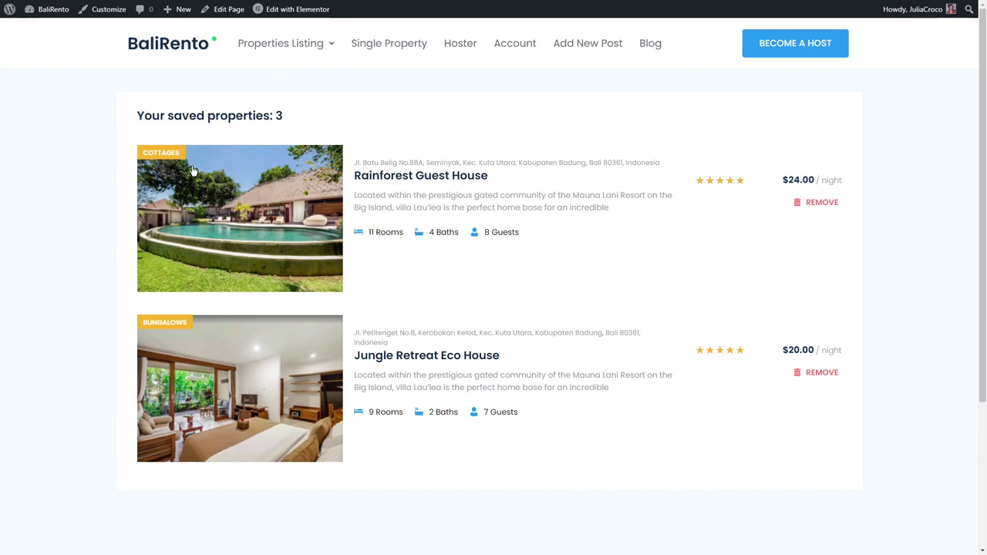
Activate the JetEngine - Data Stores - clear posts on delete plugin.
mouse_move(48, 9)
left_click(44, 31)
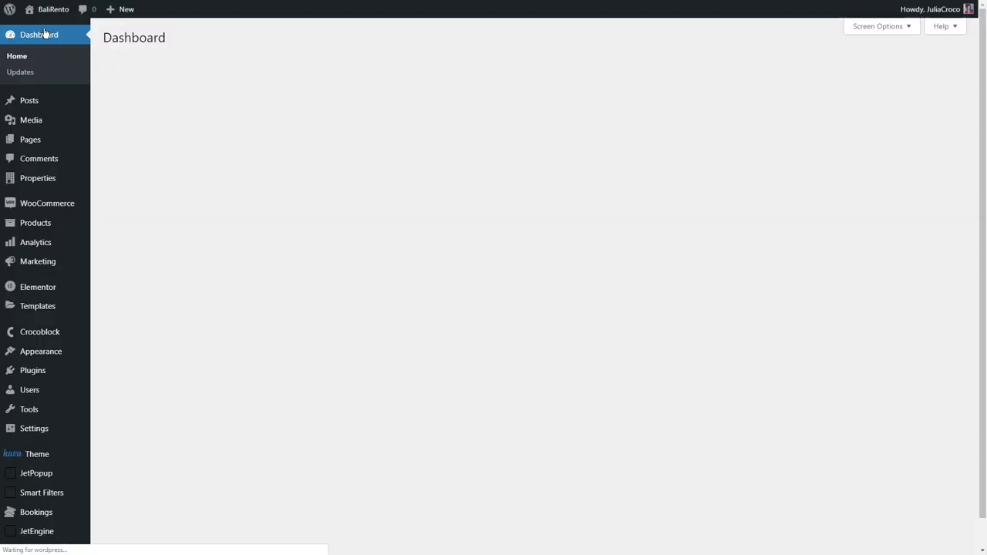
mouse_move(59, 369)
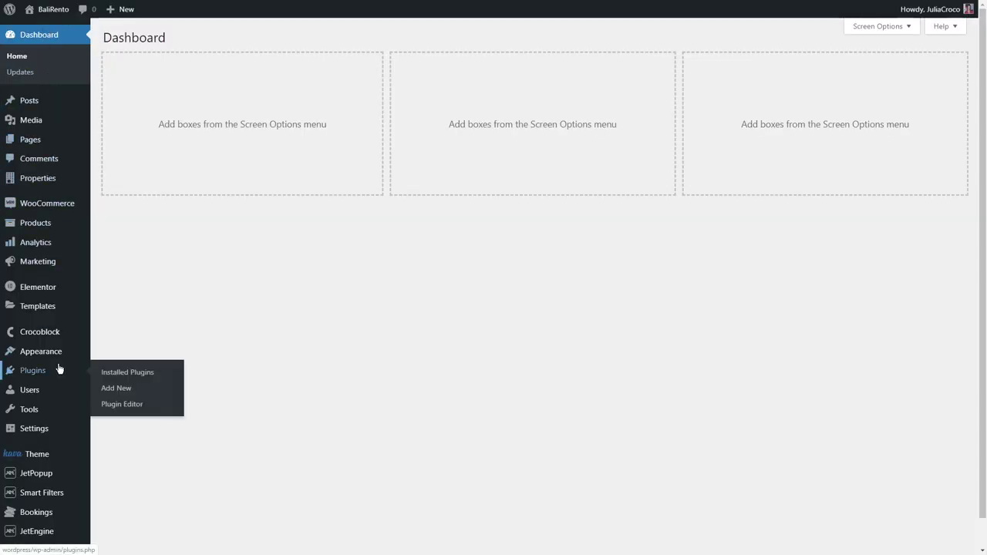
left_click(121, 373)
scroll(121, 371, "down", 2)
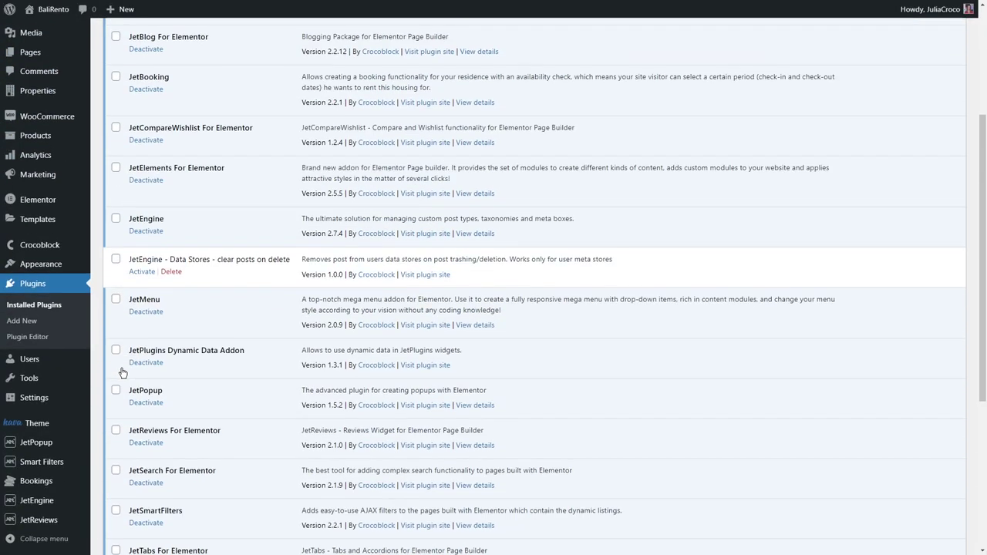
left_click(142, 272)
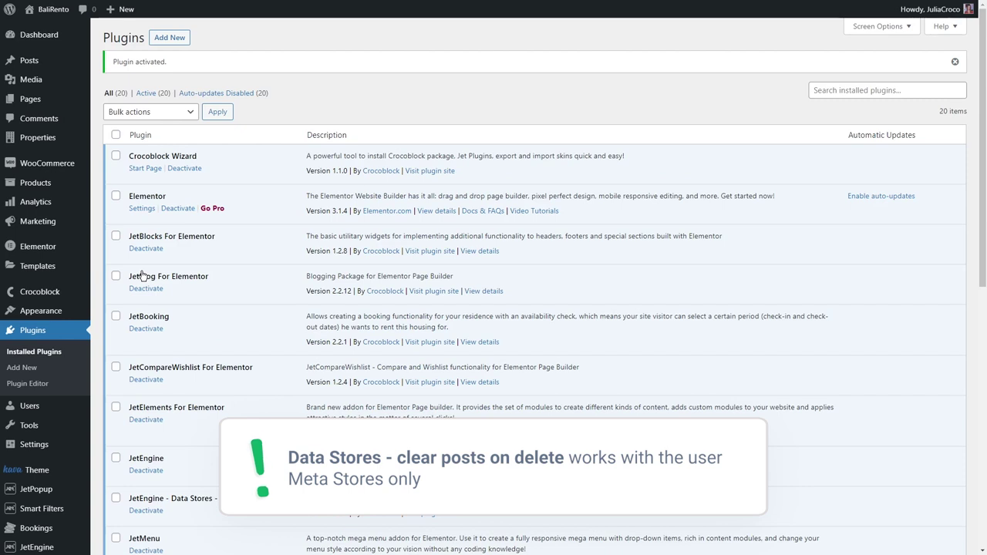
Change the Favorites data store's type to User Metadata in JetEngine and save the settings.
scroll(116, 333, "down", 2)
mouse_move(36, 500)
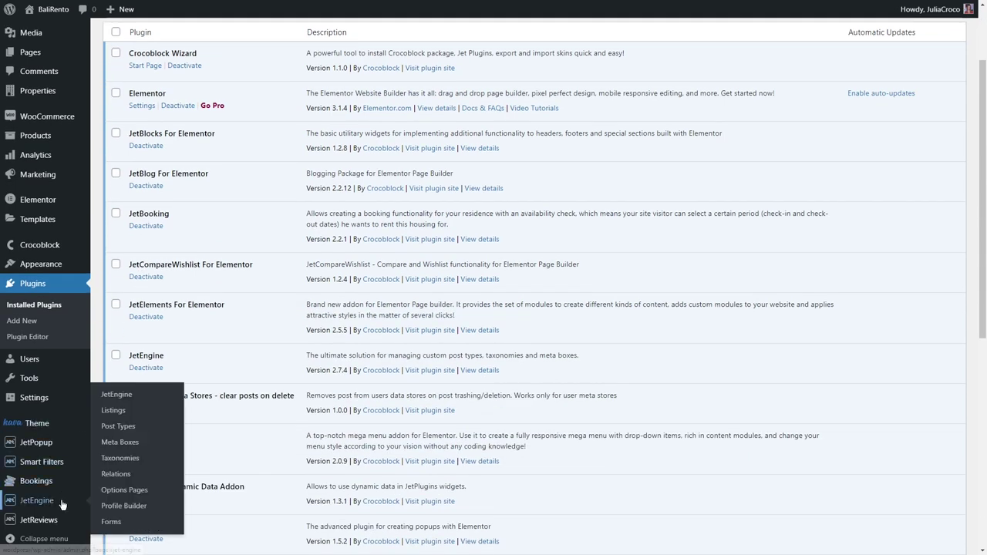
left_click(121, 398)
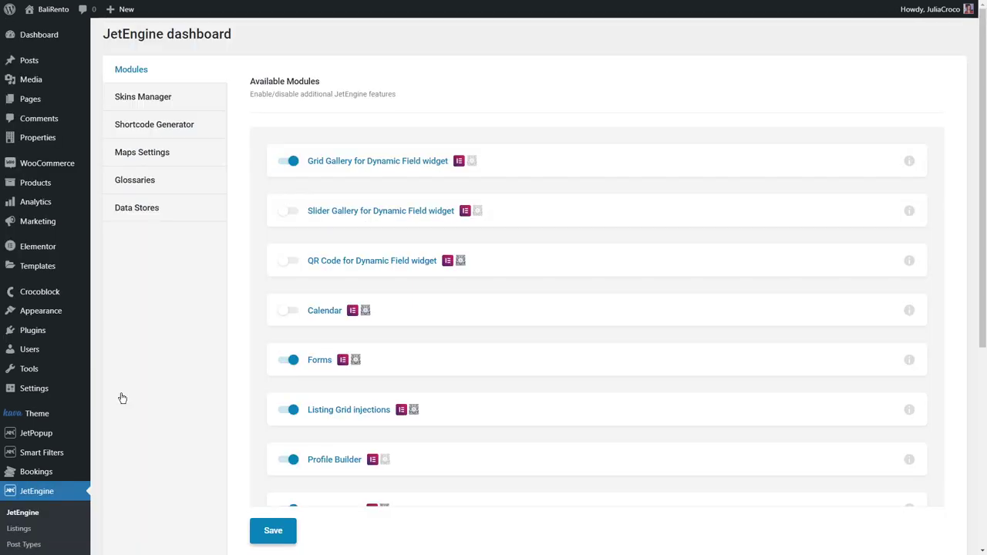
left_click(164, 210)
left_click(348, 98)
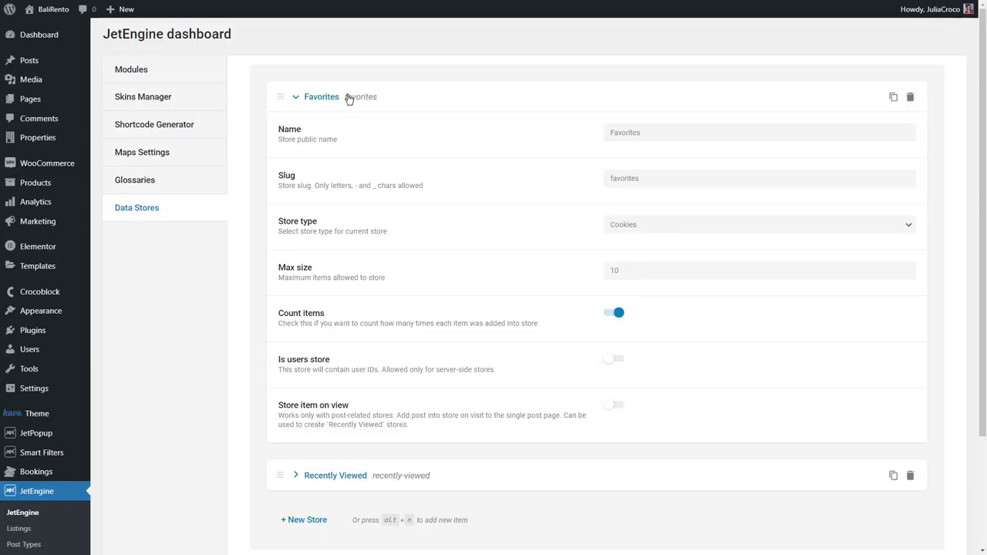
left_click(647, 226)
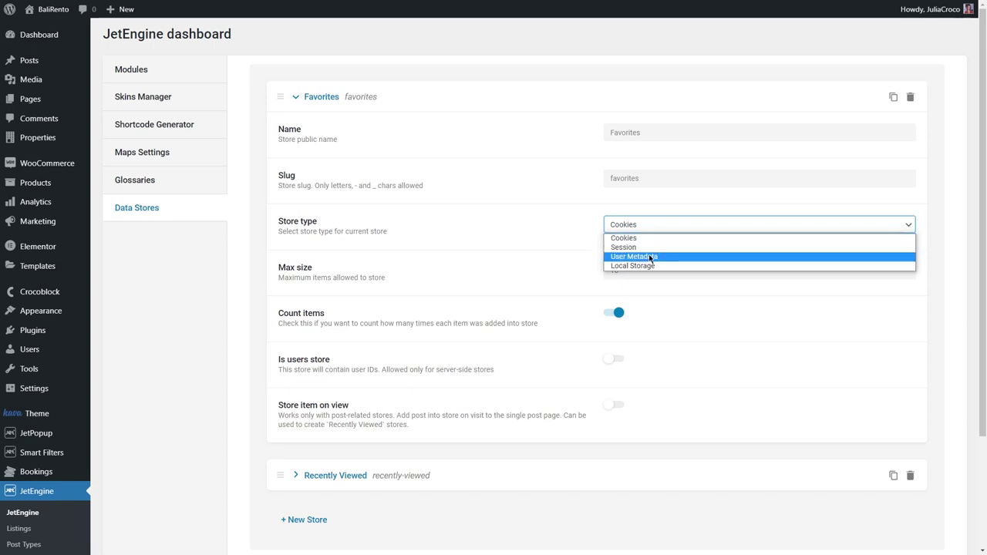
left_click(652, 258)
scroll(650, 258, "down", 2)
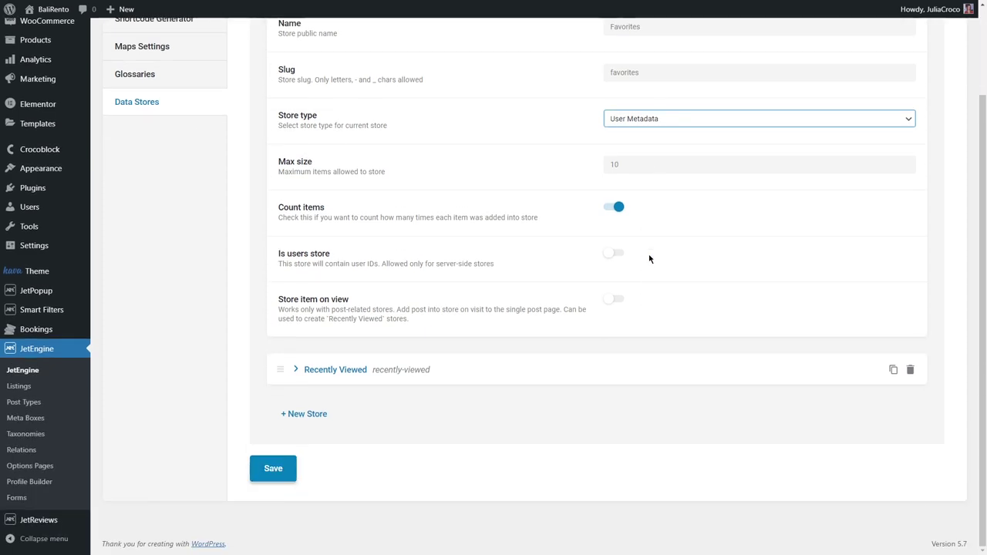
left_click(272, 469)
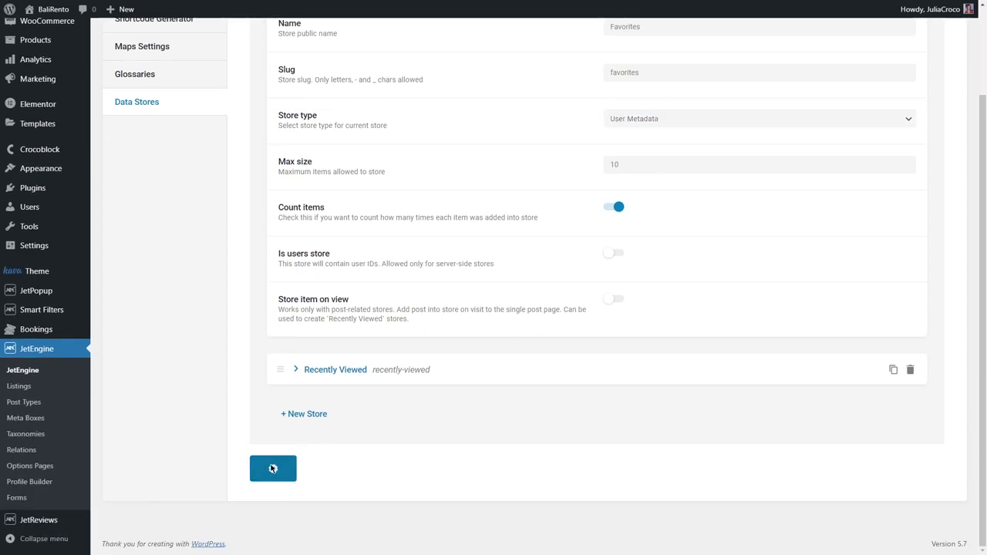
Visit the site and add Secret Lagoon 2 Guest Bungalow from the featured homes to the favorites.
mouse_move(53, 9)
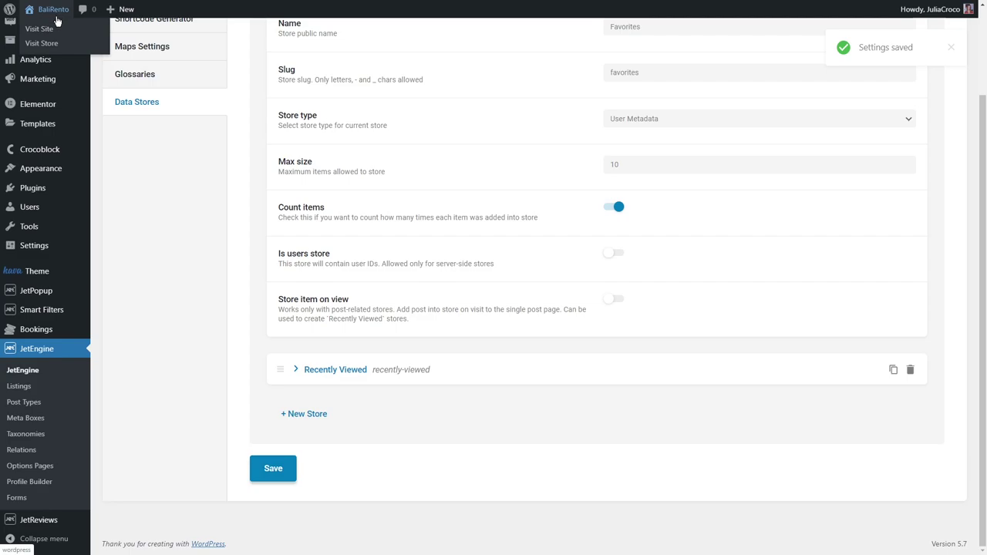
left_click(58, 28)
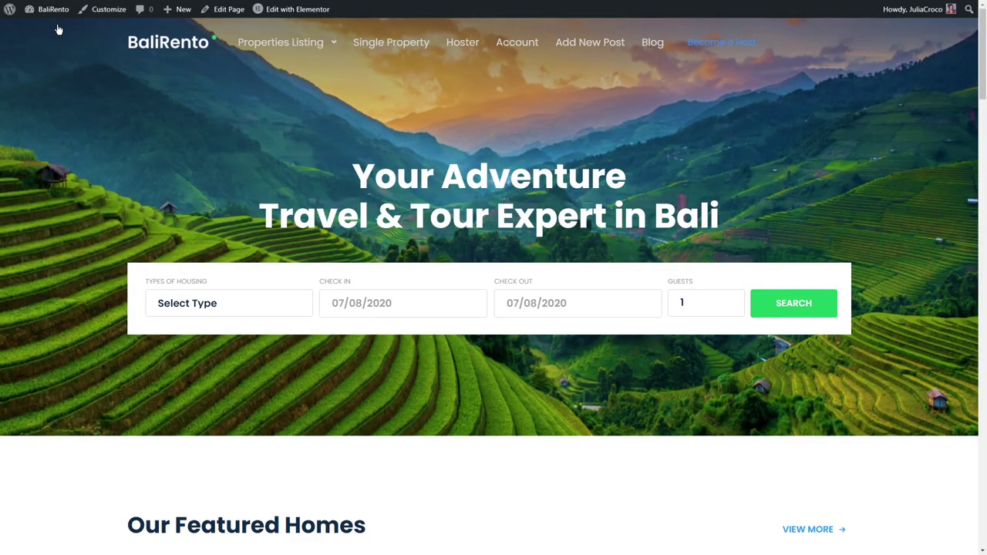
scroll(104, 173, "down", 4)
scroll(106, 177, "down", 1)
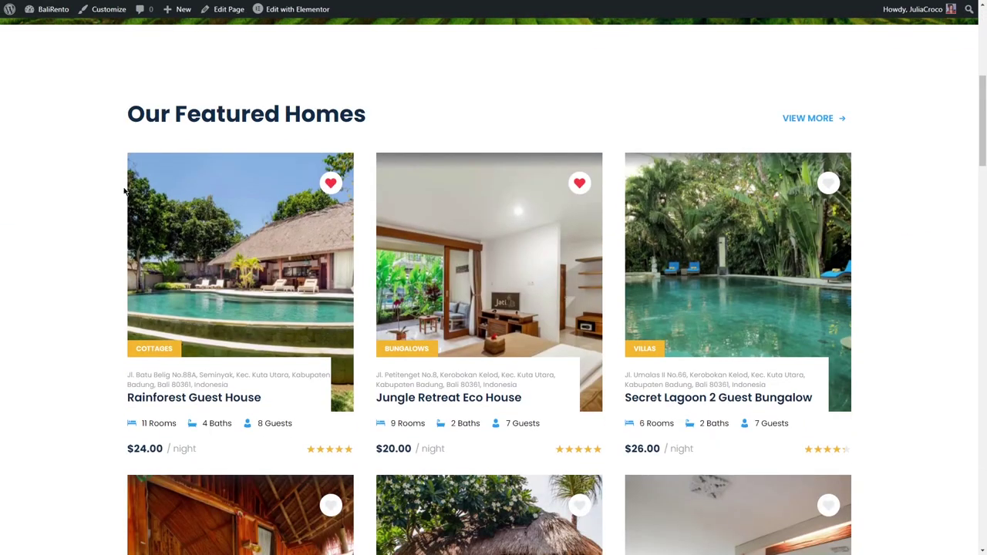
left_click(829, 184)
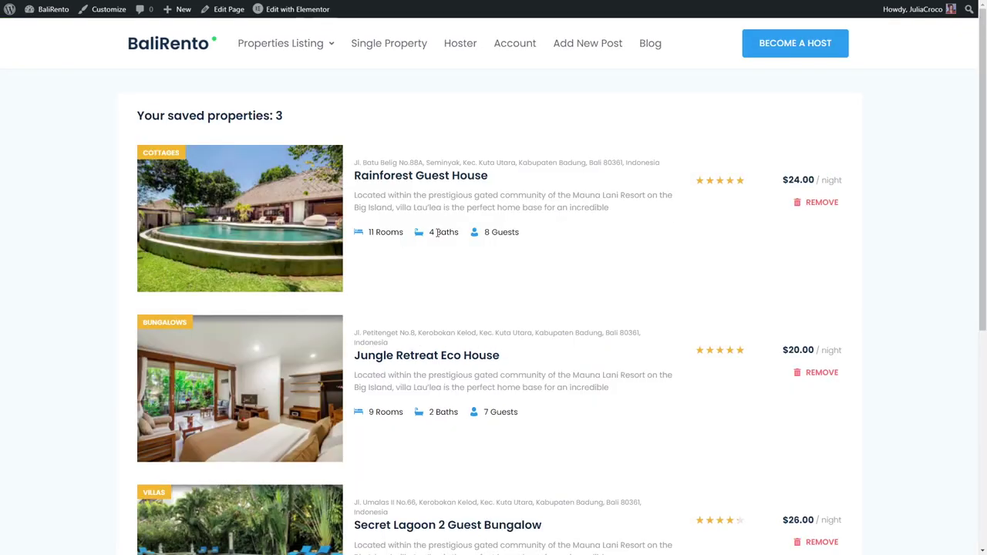
Open the Properties list in the WordPress dashboard and move Jungle Retreat Eco House to the trash.
mouse_move(51, 9)
right_click(52, 30)
left_click(62, 38)
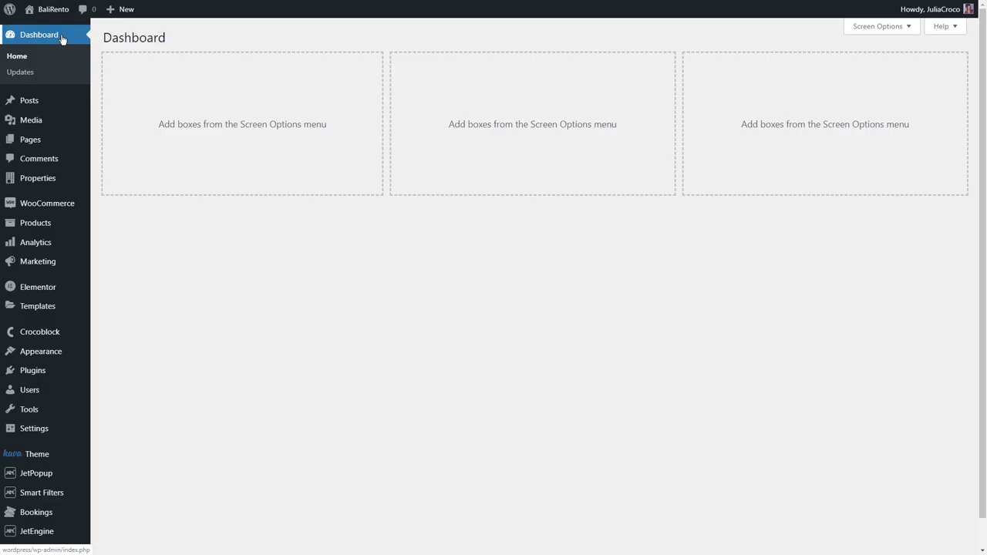
mouse_move(54, 179)
left_click(117, 180)
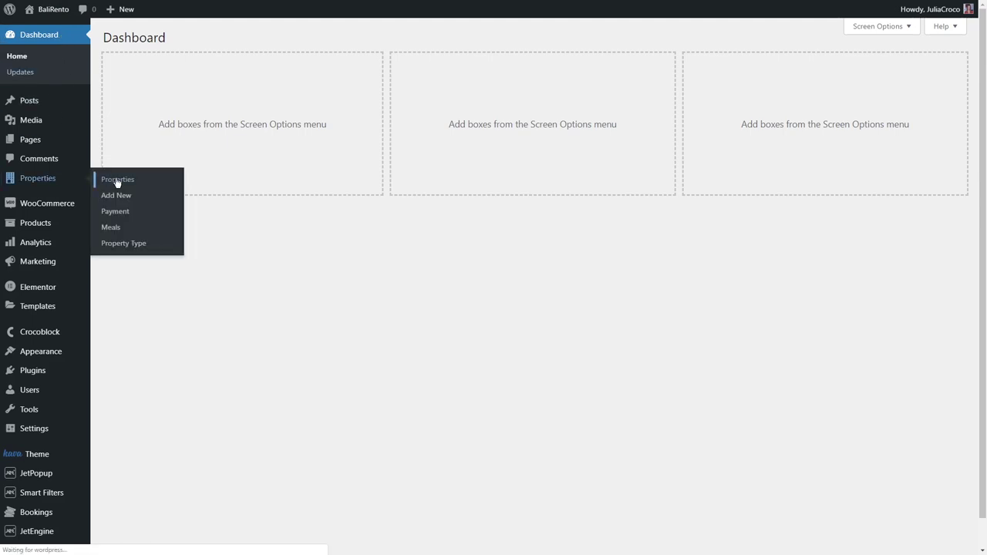
left_click(193, 168)
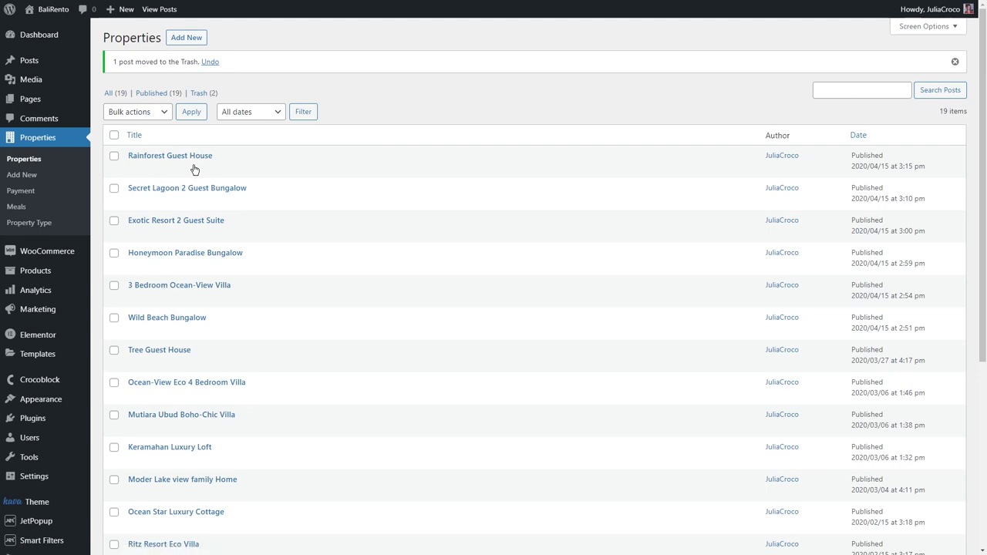
Close the Properties list, reload the saved properties page and check its saved properties count.
key("ctrl+w")
key("F5")
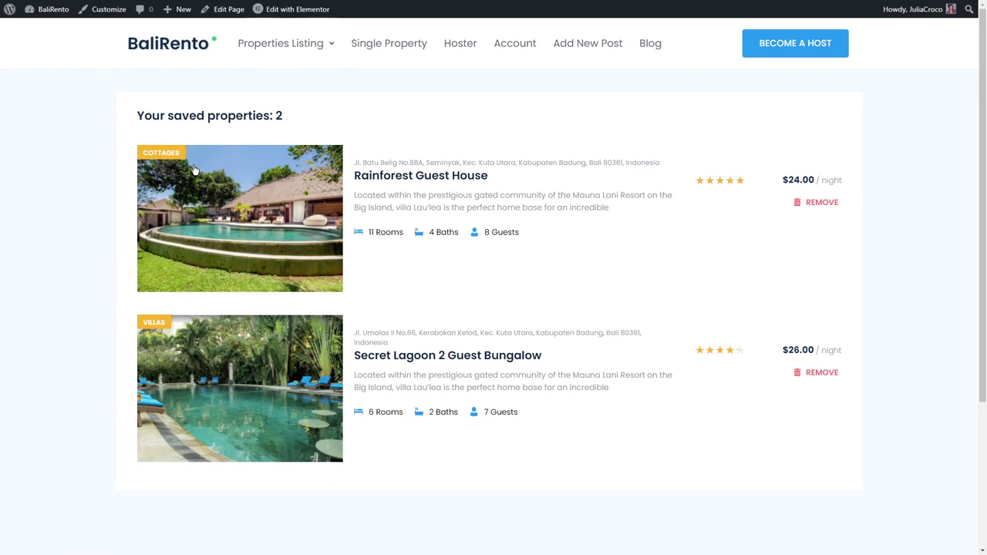
double_click(278, 116)
left_click(295, 119)
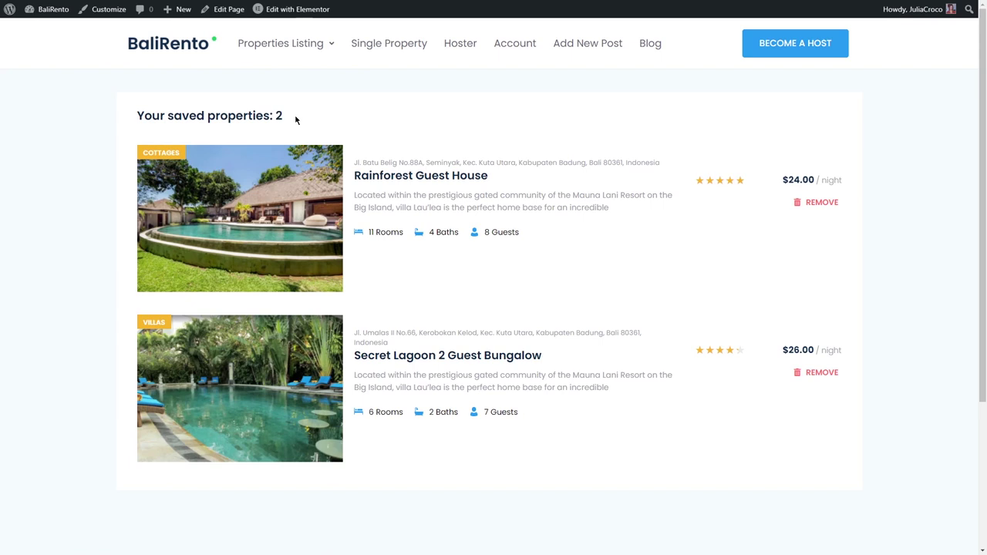